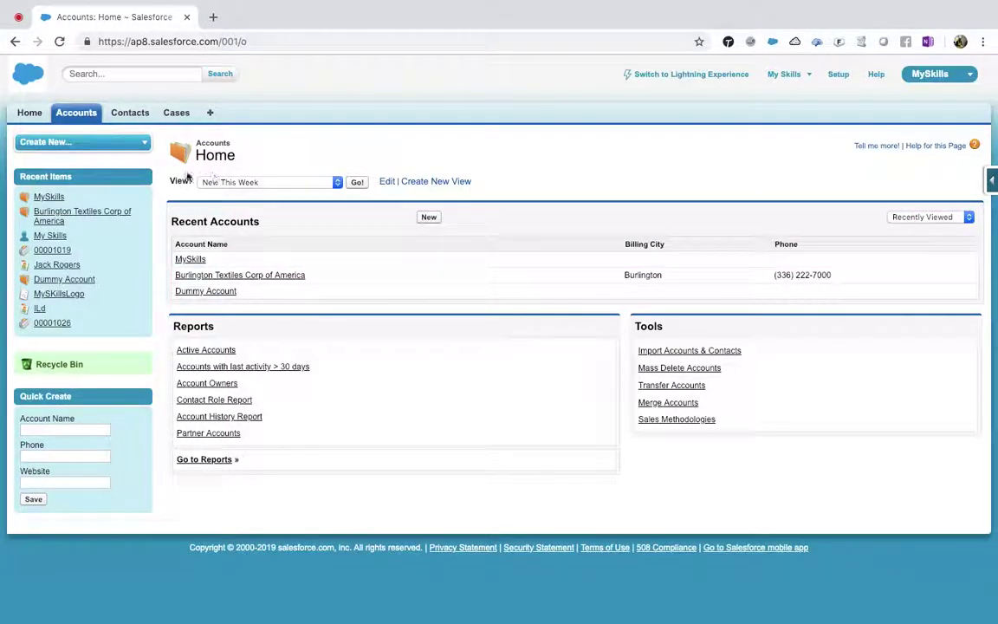
- From the Accounts tab, start a new account record to open a blank New Account form
{"action": "left_click", "coordinate": [85, 120]}
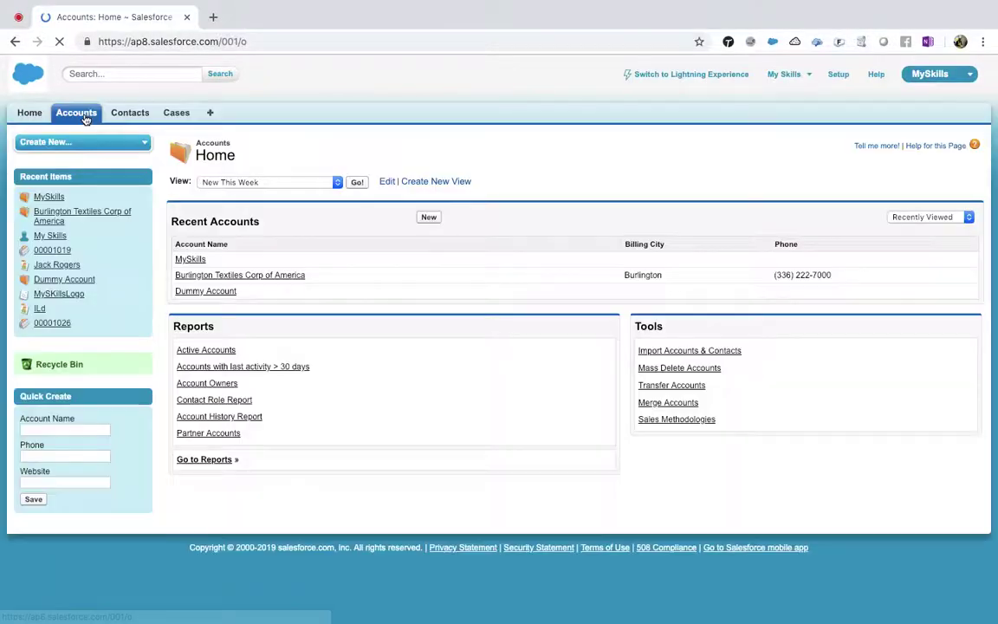
{"action": "left_click", "coordinate": [433, 221]}
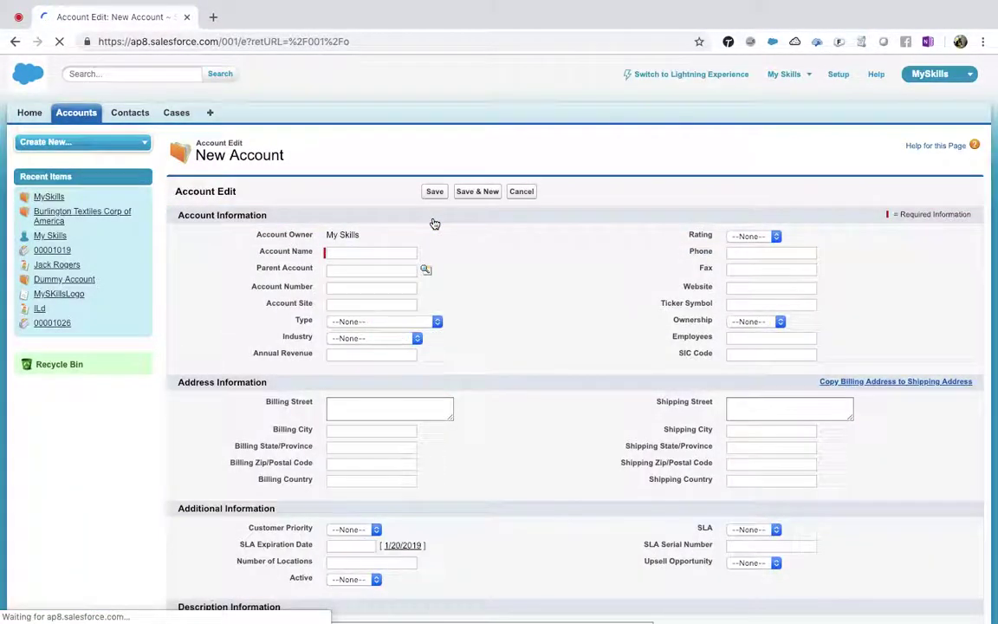
- Enter 'Salesforce MySkills' as the Account Name, then trim it to 'Salesforce'
{"action": "scroll", "coordinate": [434, 223], "scroll_direction": "down", "scroll_amount": 2}
{"action": "scroll", "coordinate": [434, 223], "scroll_direction": "down", "scroll_amount": 1}
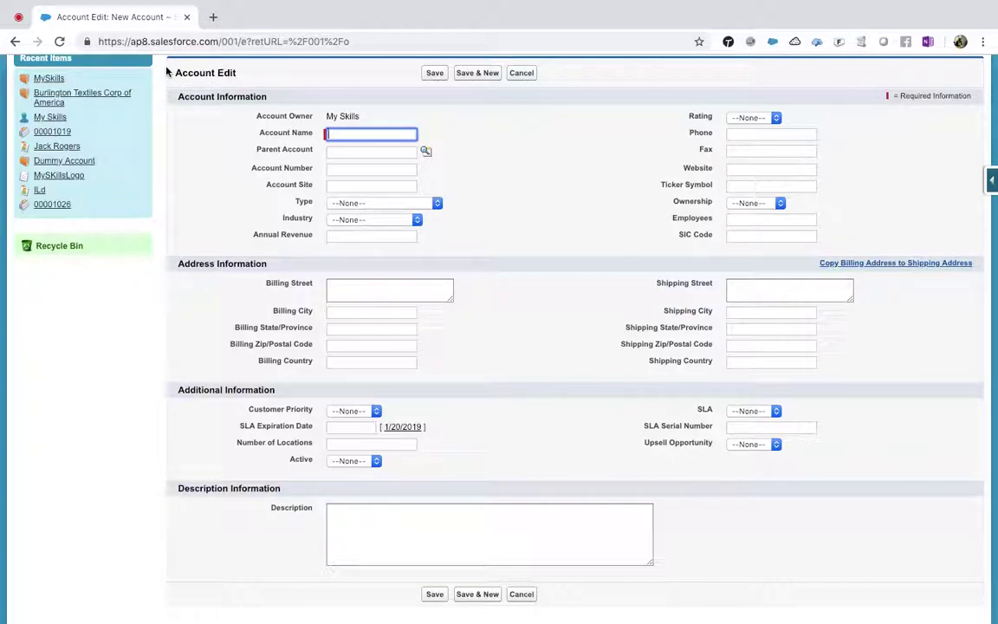
{"action": "scroll", "coordinate": [259, 104], "scroll_direction": "up", "scroll_amount": 1}
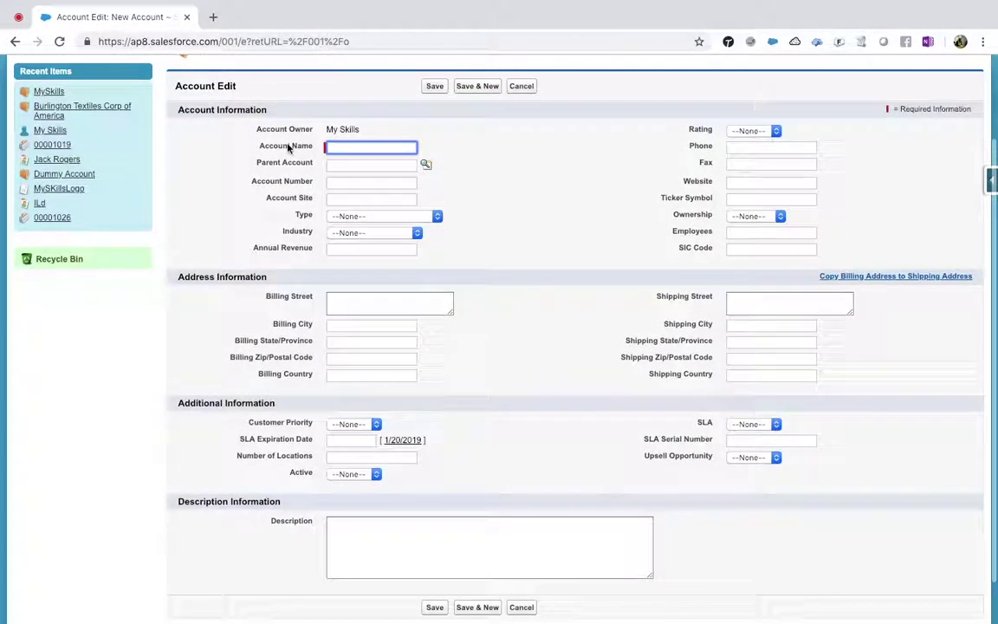
{"action": "left_click", "coordinate": [343, 148]}
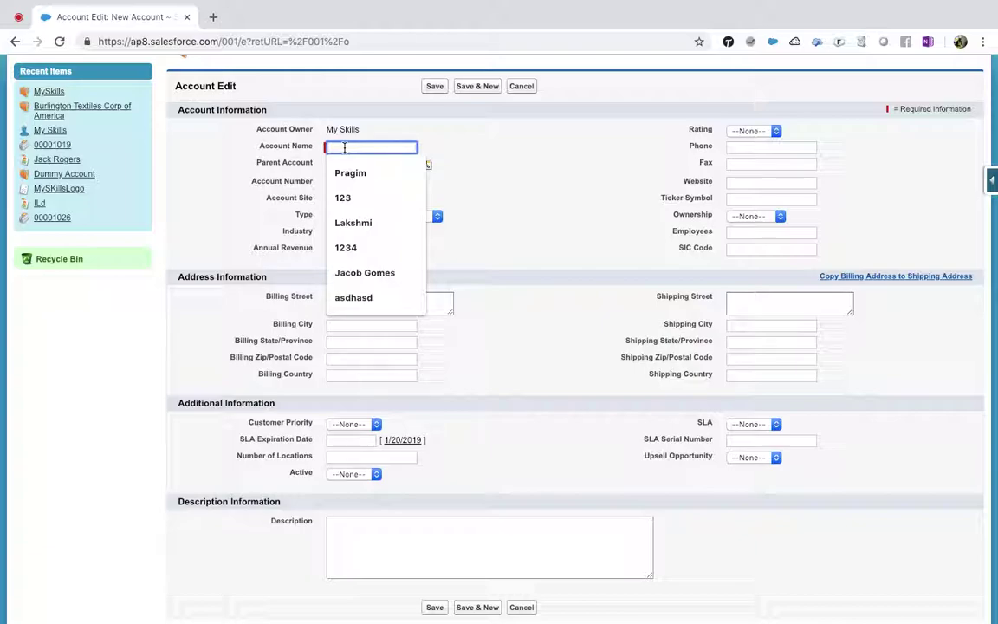
{"action": "type", "text": "Sale"}
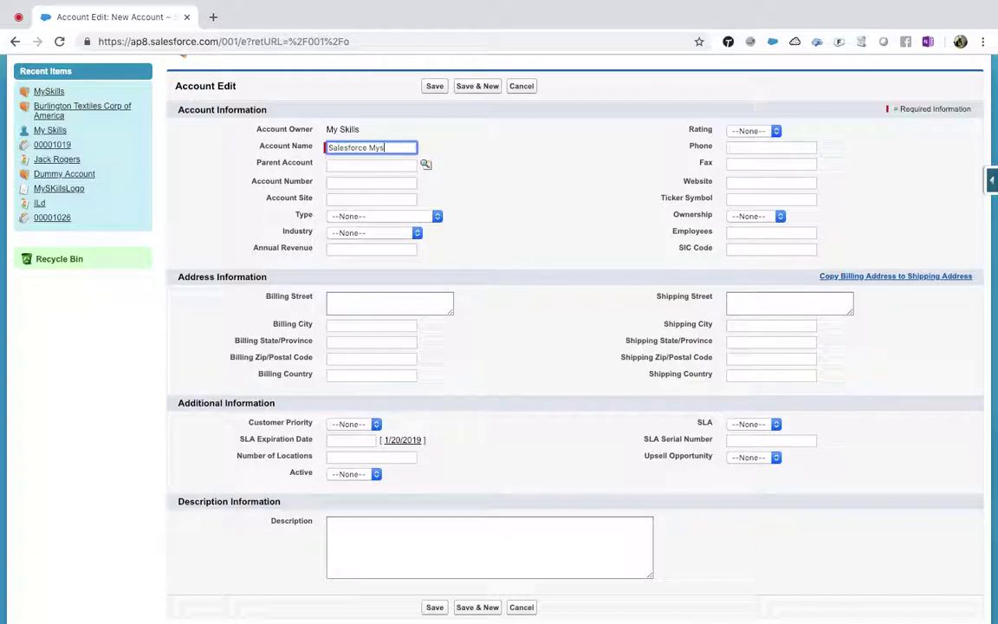
{"action": "type", "text": "sforce MySkills"}
{"action": "left_click_drag", "start_coordinate": [413, 156], "coordinate": [316, 147]}
{"action": "left_click_drag", "start_coordinate": [399, 147], "coordinate": [369, 146]}
{"action": "key", "text": "BackSpace"}
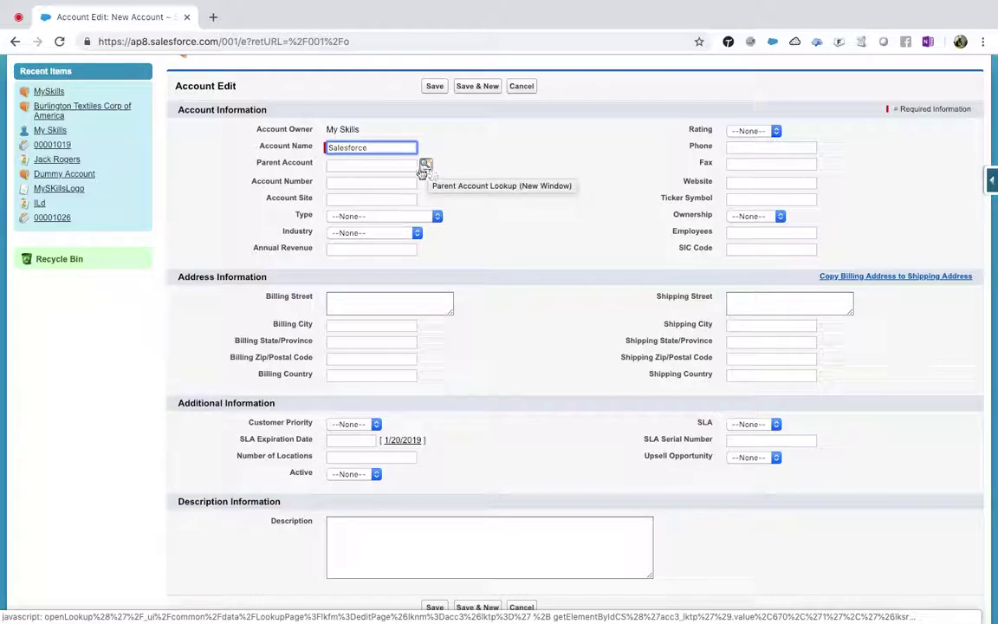
- Pick MySkills as the Parent Account from the account lookup window
{"action": "left_click", "coordinate": [373, 164]}
{"action": "type", "text": "ahsdashj"}
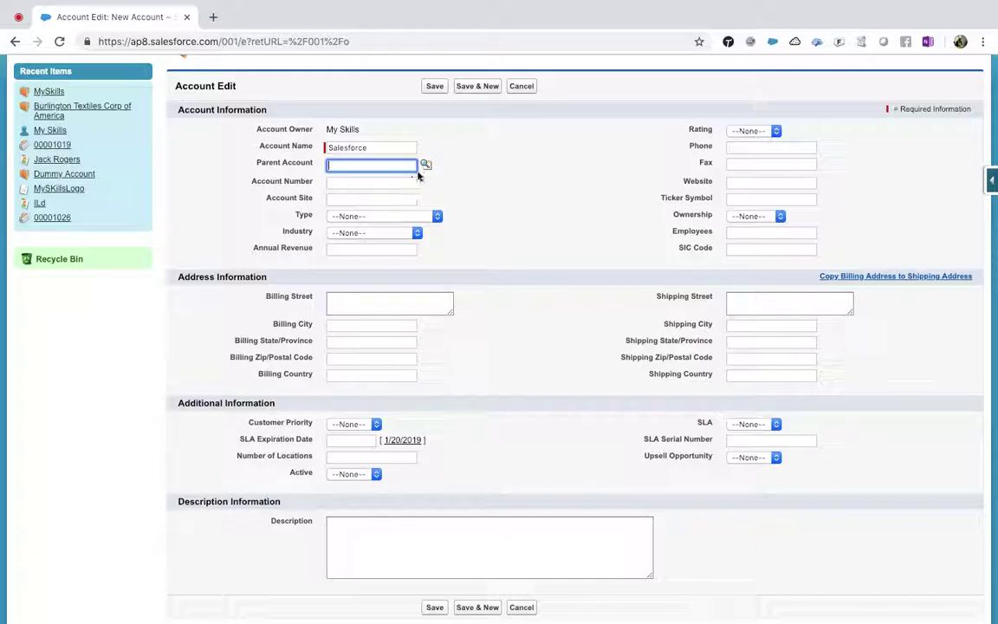
{"action": "left_click", "coordinate": [425, 164]}
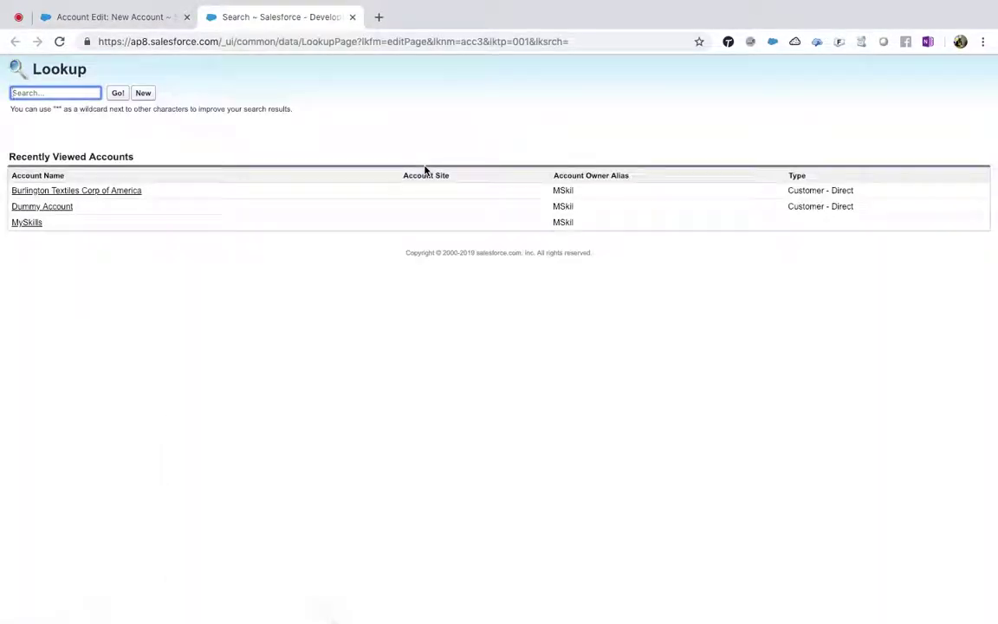
{"action": "left_click", "coordinate": [152, 21]}
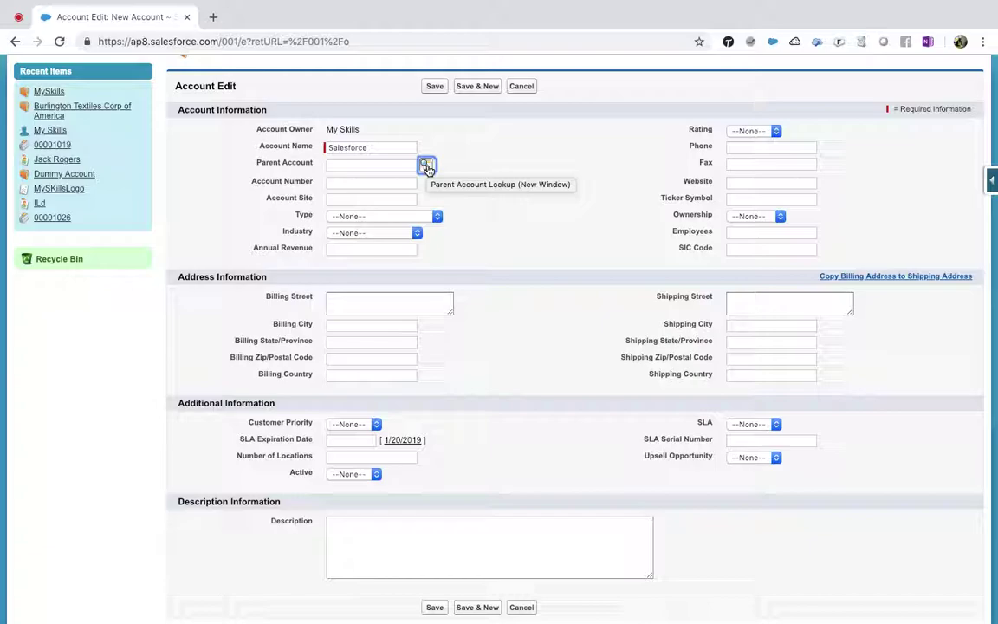
{"action": "left_click", "coordinate": [427, 166]}
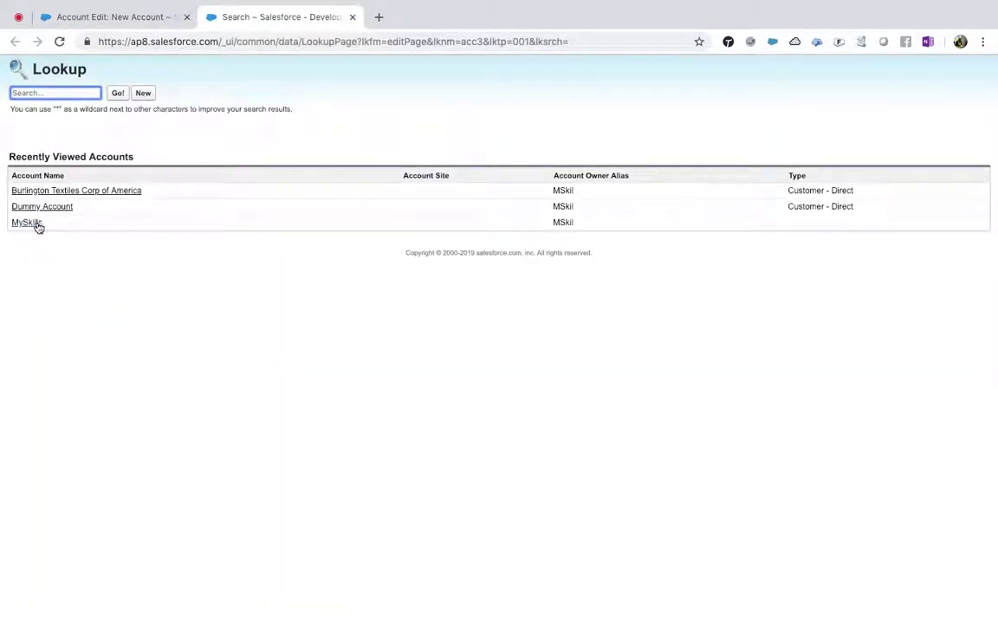
{"action": "left_click", "coordinate": [35, 223]}
{"action": "left_click", "coordinate": [445, 196]}
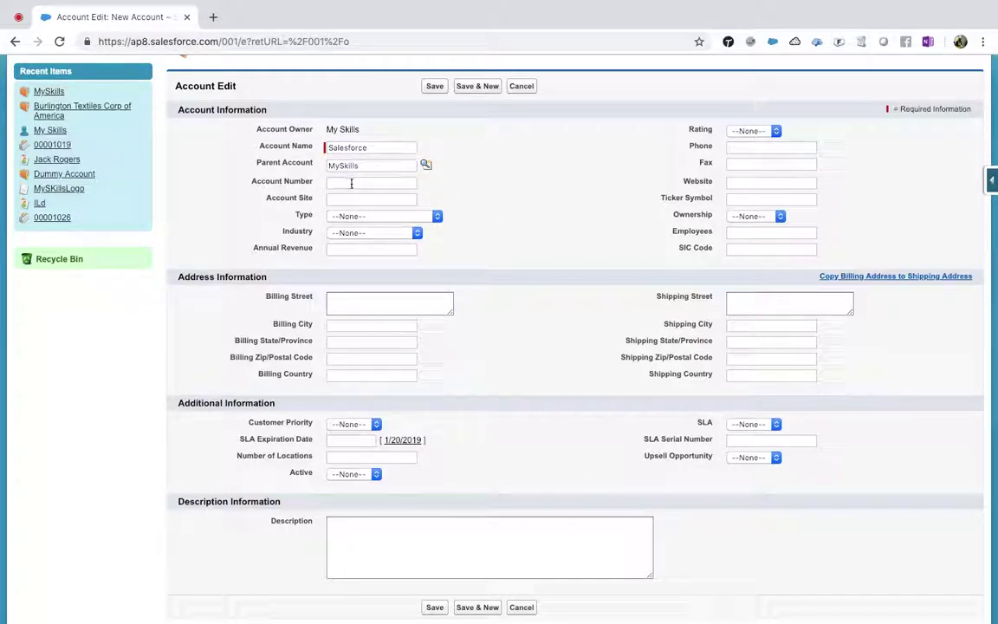
- Enter the account number and set Account Site to 12
{"action": "left_click", "coordinate": [354, 183]}
{"action": "type", "text": "1"}
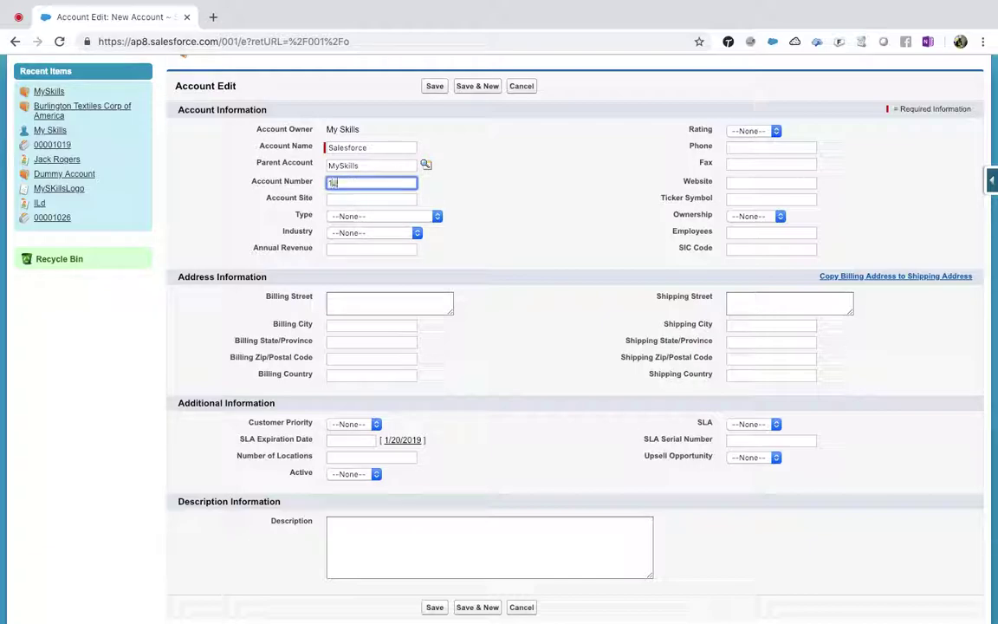
{"action": "type", "text": "234567"}
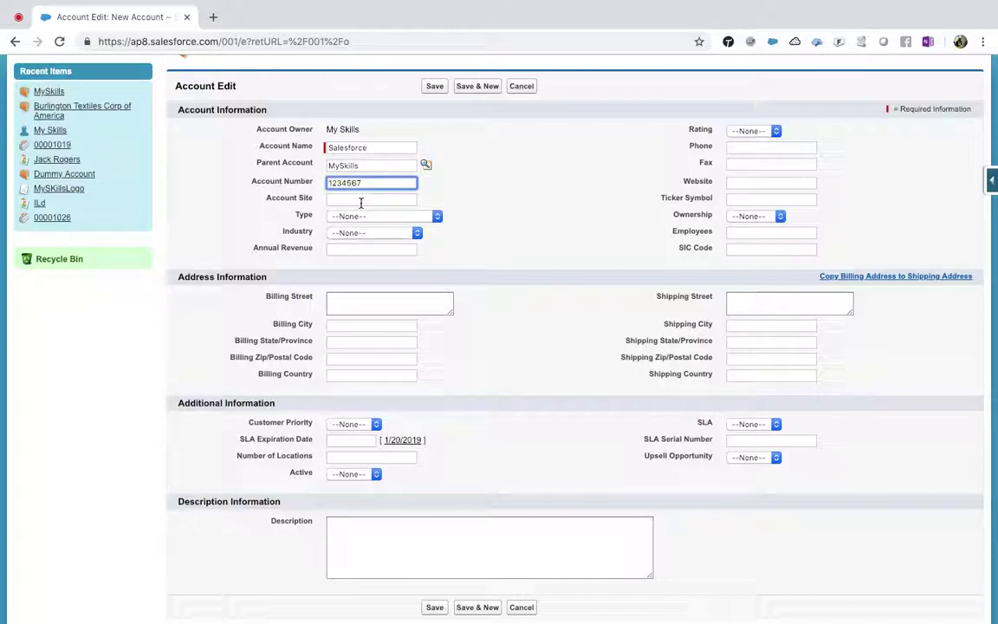
{"action": "left_click", "coordinate": [362, 201]}
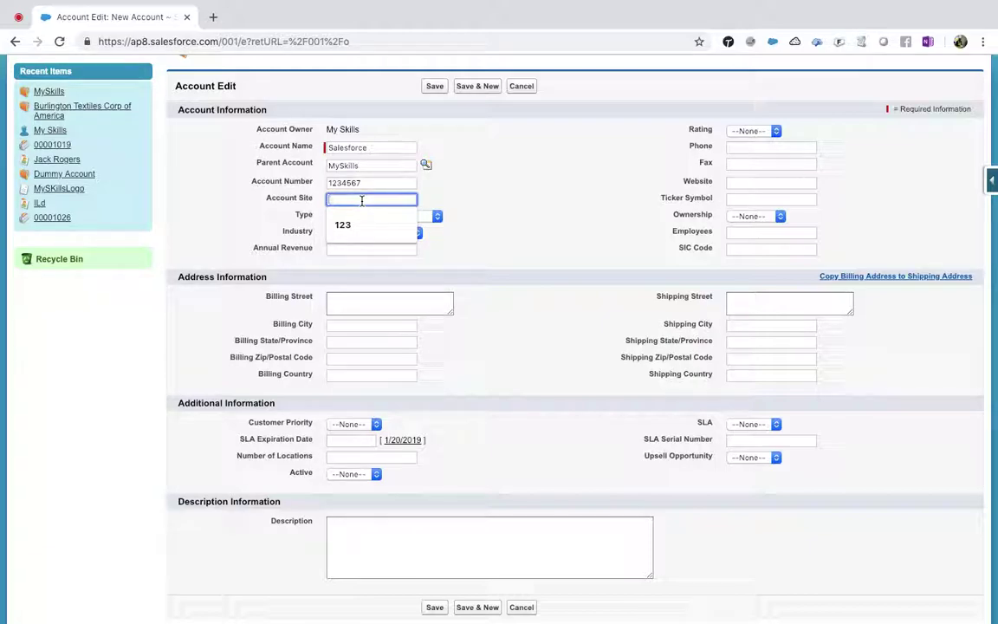
{"action": "type", "text": "12"}
{"action": "left_click", "coordinate": [556, 220]}
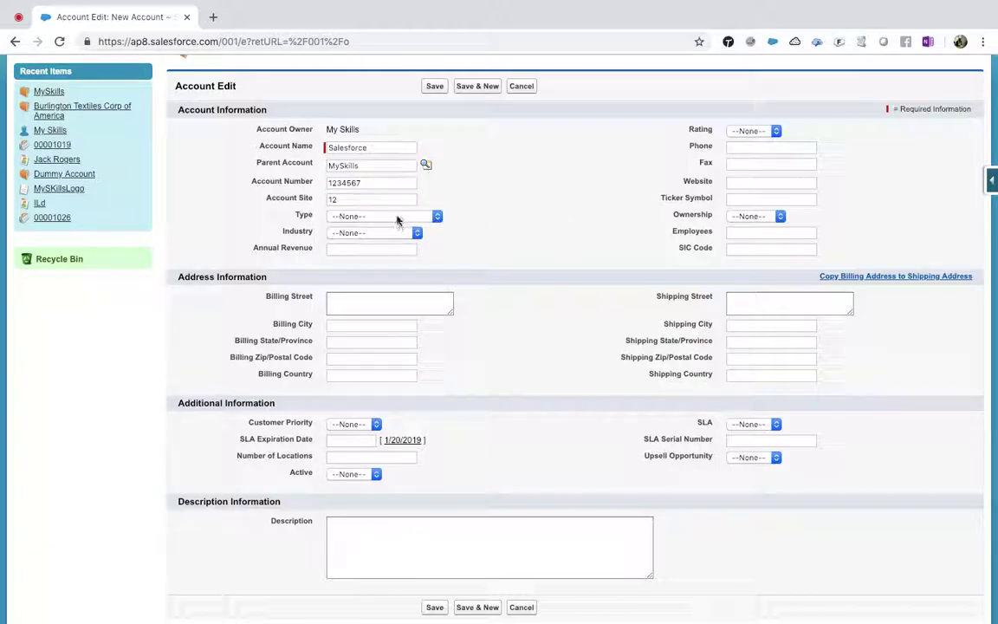
- Set the account Type to Prospect and the Industry to Agriculture
{"action": "left_click", "coordinate": [361, 215]}
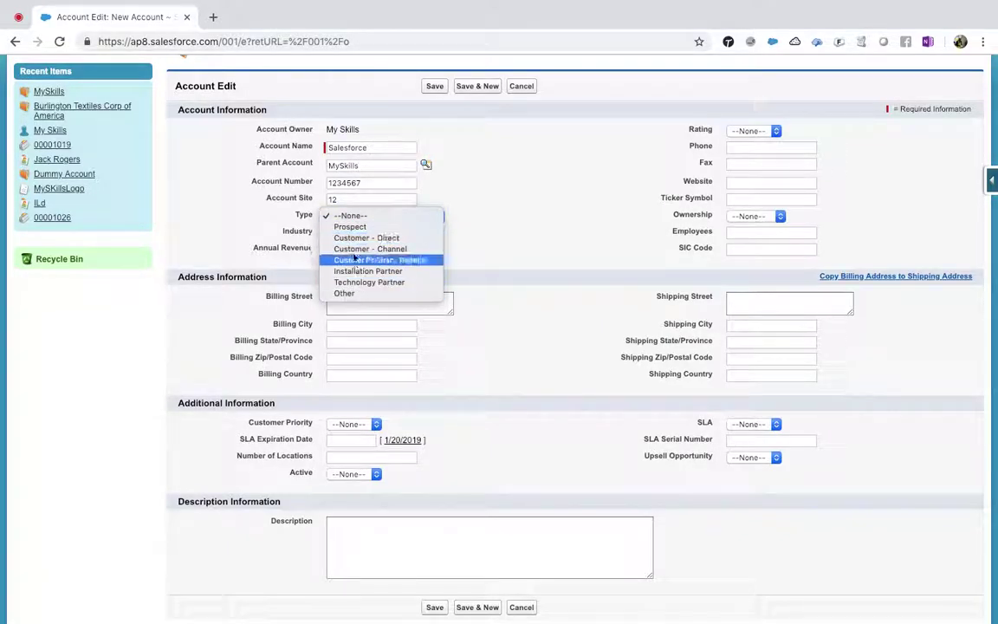
{"action": "left_click", "coordinate": [483, 245]}
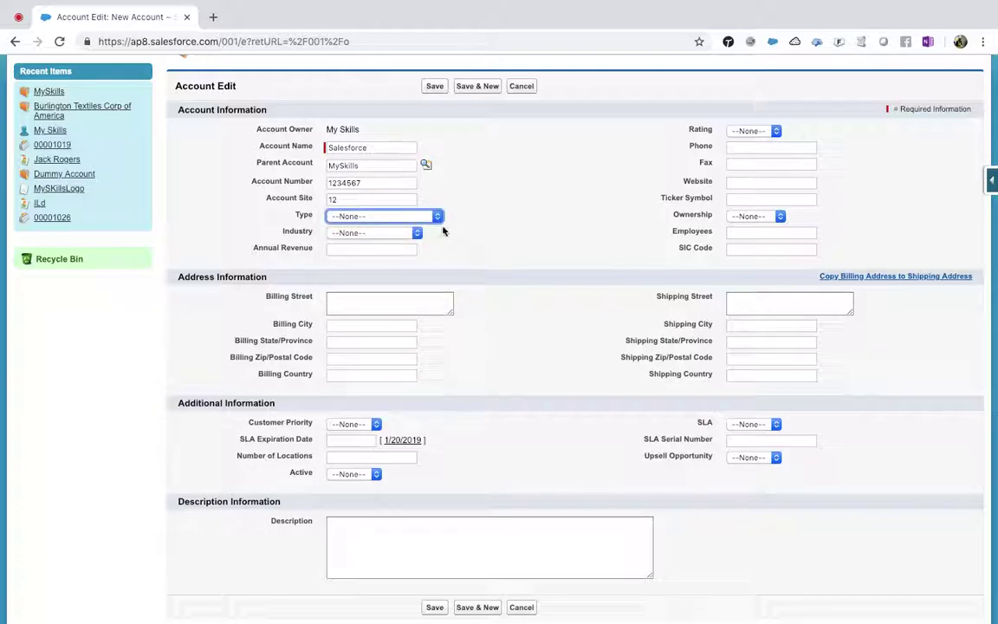
{"action": "left_click", "coordinate": [363, 216]}
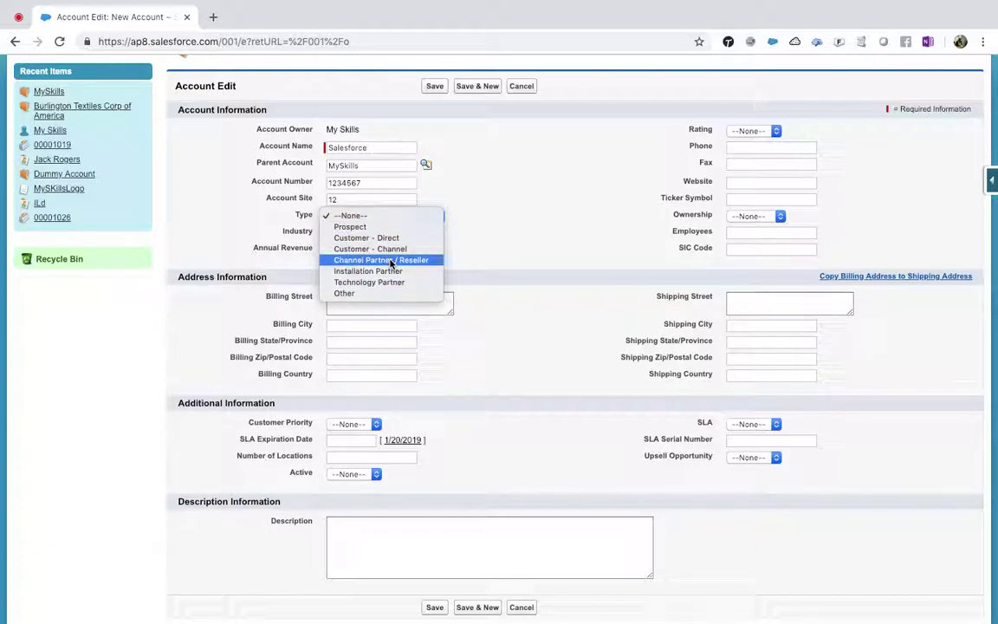
{"action": "left_click", "coordinate": [30, 21]}
{"action": "left_click", "coordinate": [367, 217]}
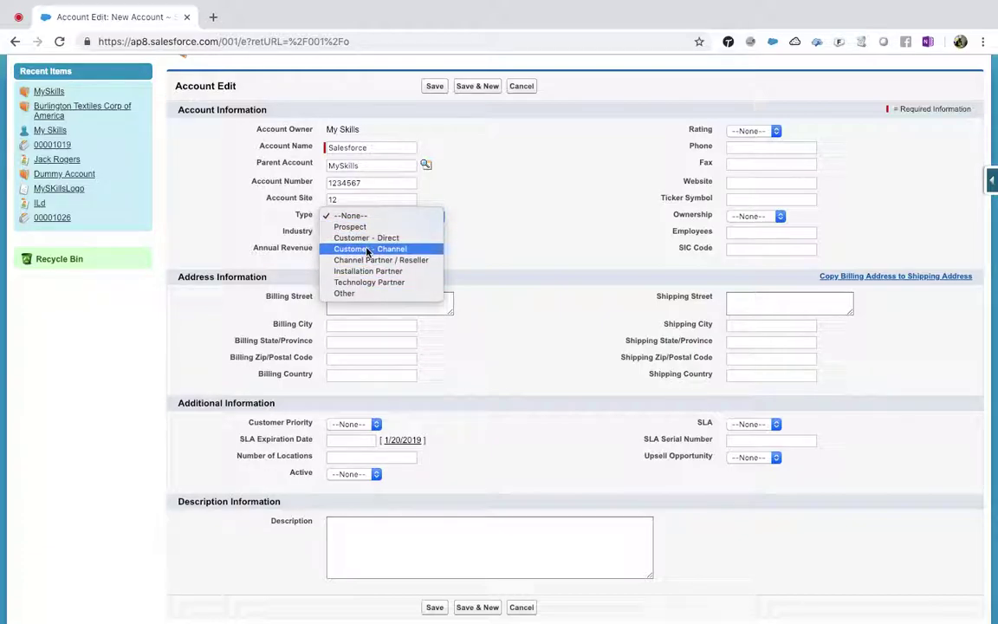
{"action": "left_click", "coordinate": [362, 228]}
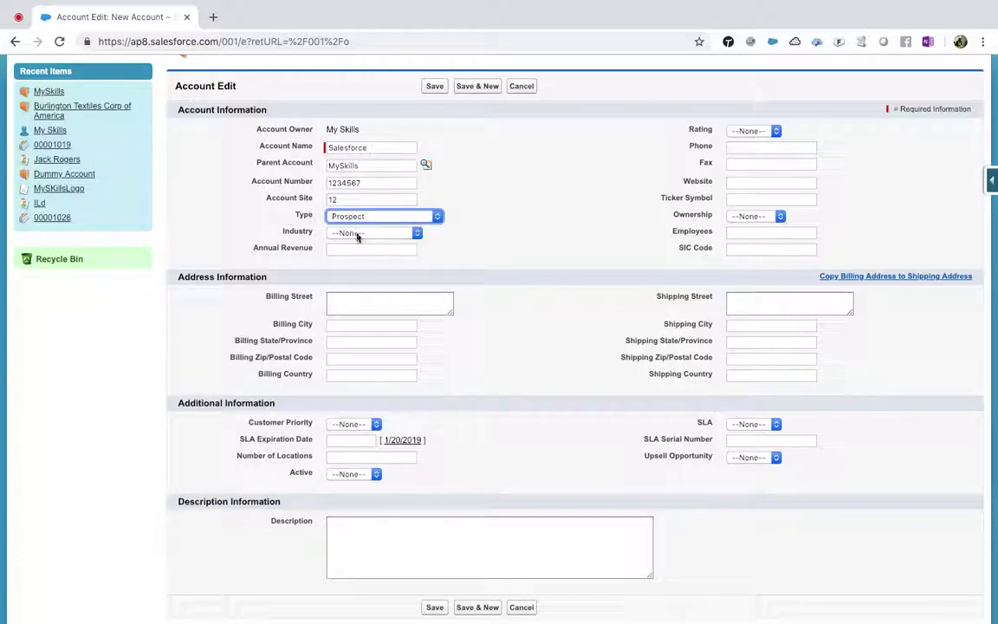
{"action": "left_click", "coordinate": [362, 231]}
{"action": "left_click", "coordinate": [359, 245]}
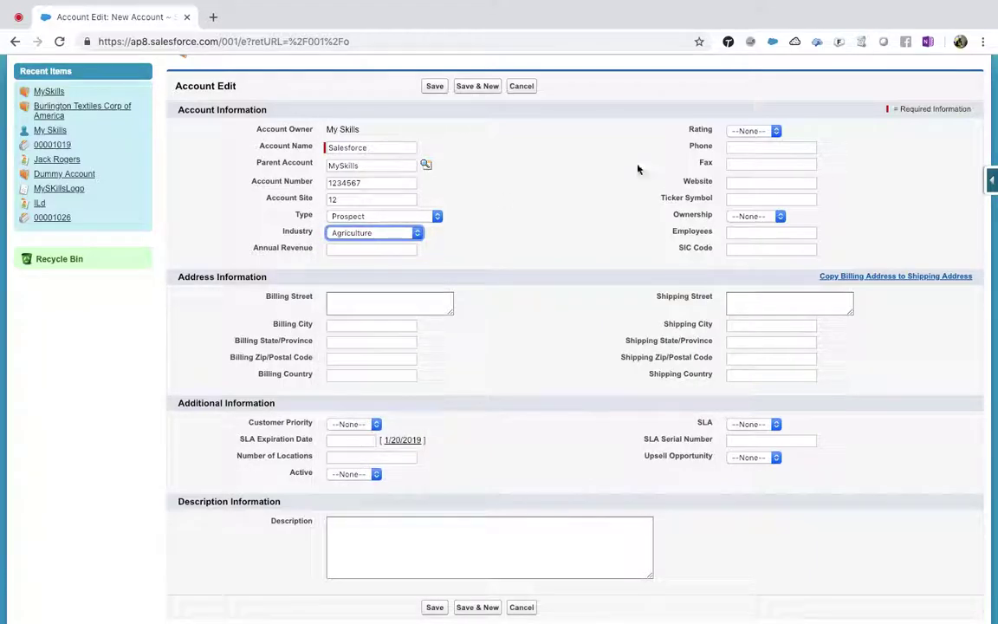
- Set Rating to Hot and fill in the account's phone and fax numbers
{"action": "left_click", "coordinate": [752, 131]}
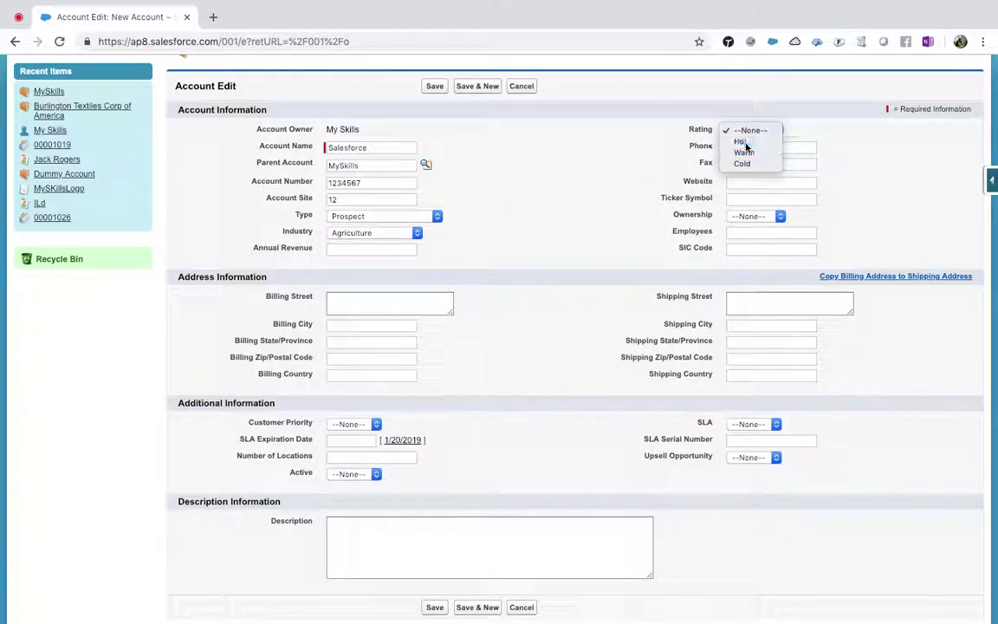
{"action": "left_click", "coordinate": [747, 142]}
{"action": "left_click", "coordinate": [759, 149]}
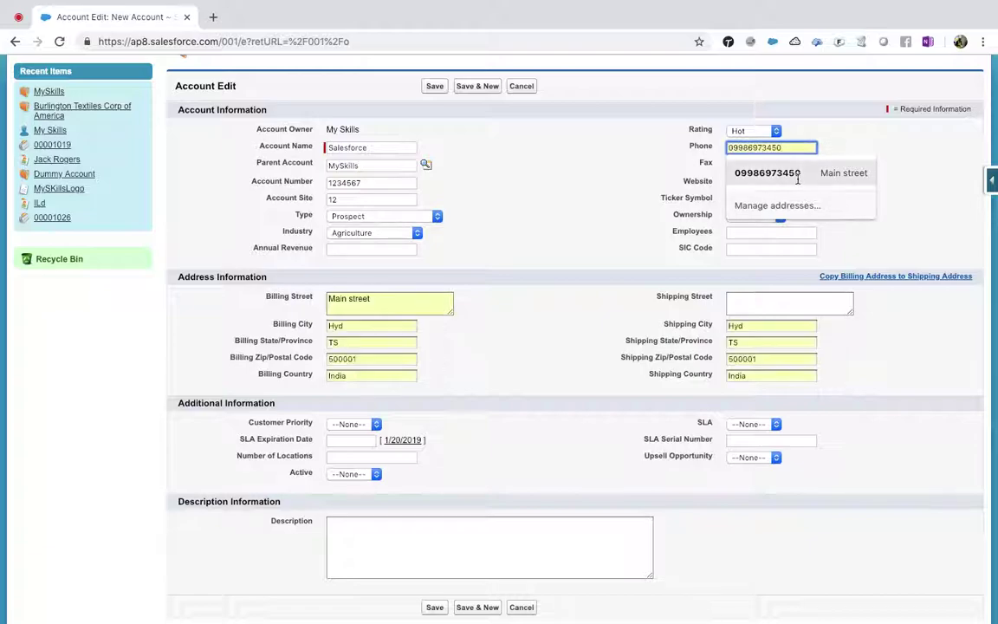
{"action": "left_click", "coordinate": [796, 164]}
{"action": "left_click", "coordinate": [771, 189]}
{"action": "left_click", "coordinate": [750, 183]}
{"action": "type", "text": "www.proc"}
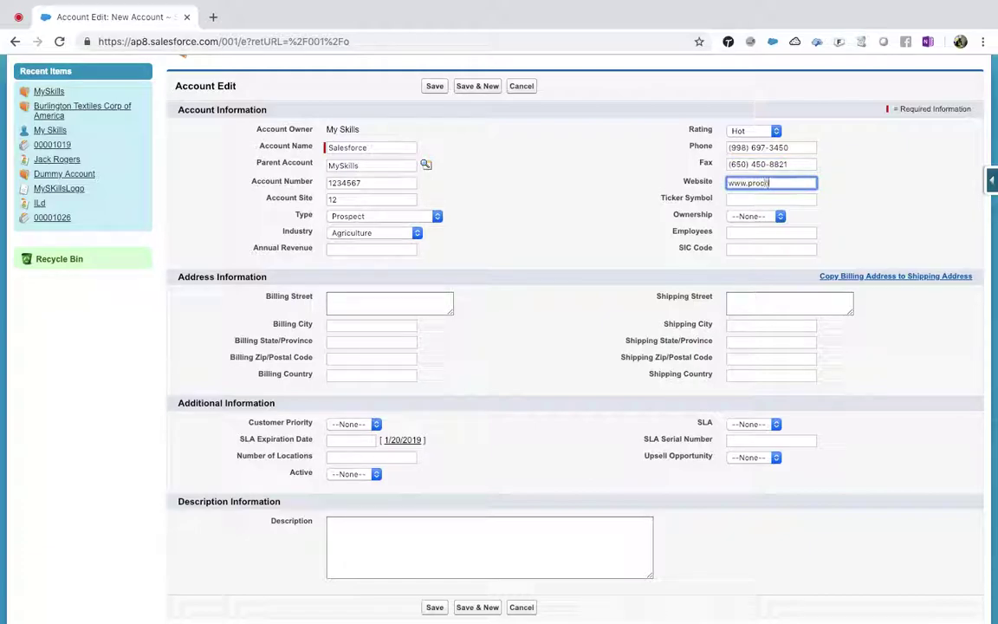
{"action": "type", "text": "odingskills.com"}
{"action": "left_click", "coordinate": [752, 216]}
{"action": "left_click", "coordinate": [745, 227]}
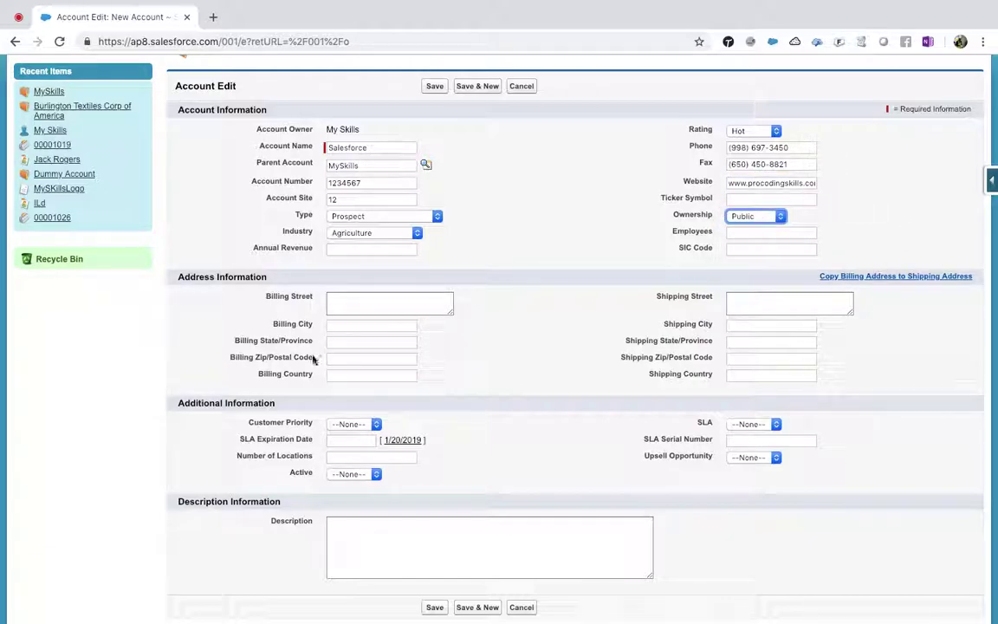
- Fill the billing and shipping addresses from saved Main street entries
{"action": "left_click", "coordinate": [353, 295]}
{"action": "left_click", "coordinate": [375, 331]}
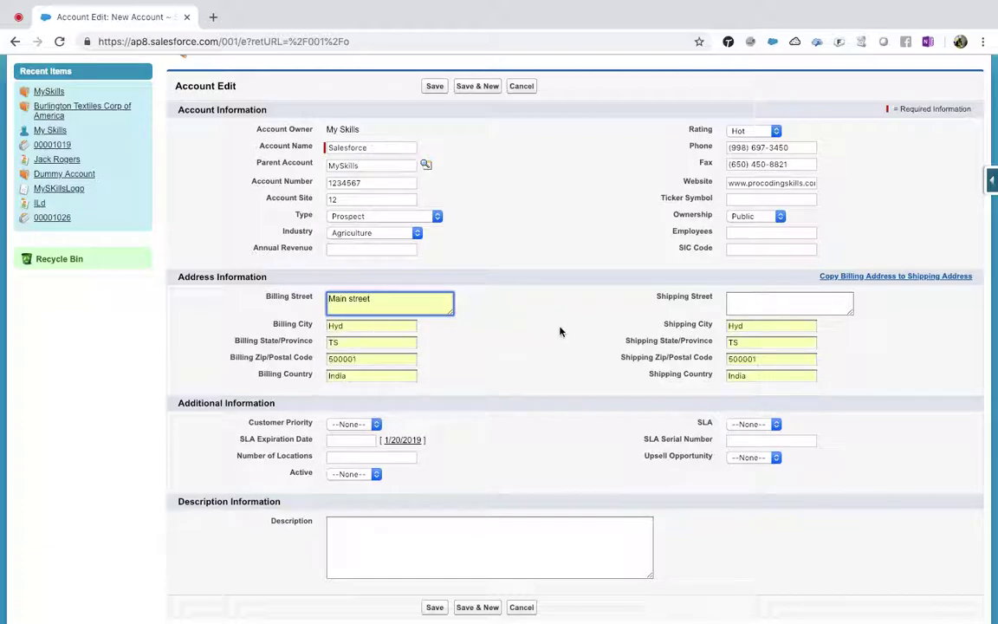
{"action": "left_click", "coordinate": [782, 304]}
{"action": "type", "text": "Main street"}
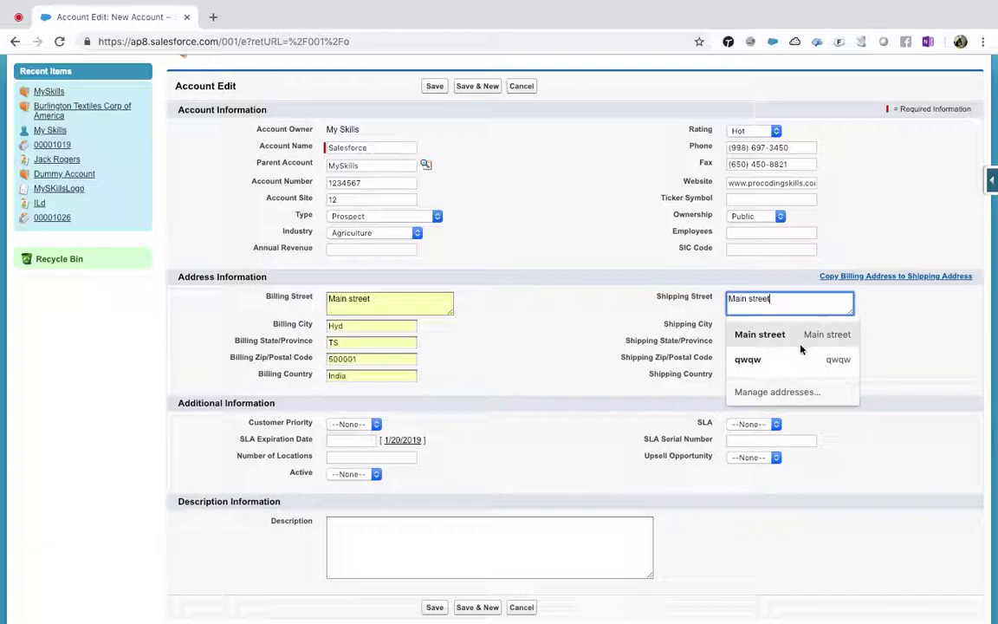
{"action": "key", "text": "Down"}
{"action": "key", "text": "Return"}
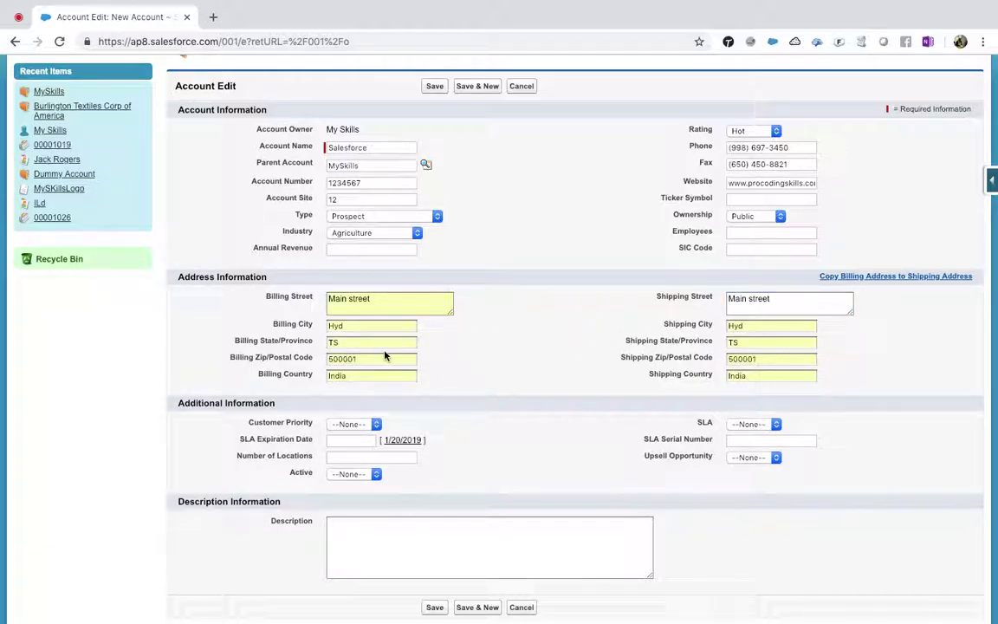
{"action": "scroll", "coordinate": [385, 356], "scroll_direction": "down", "scroll_amount": 2}
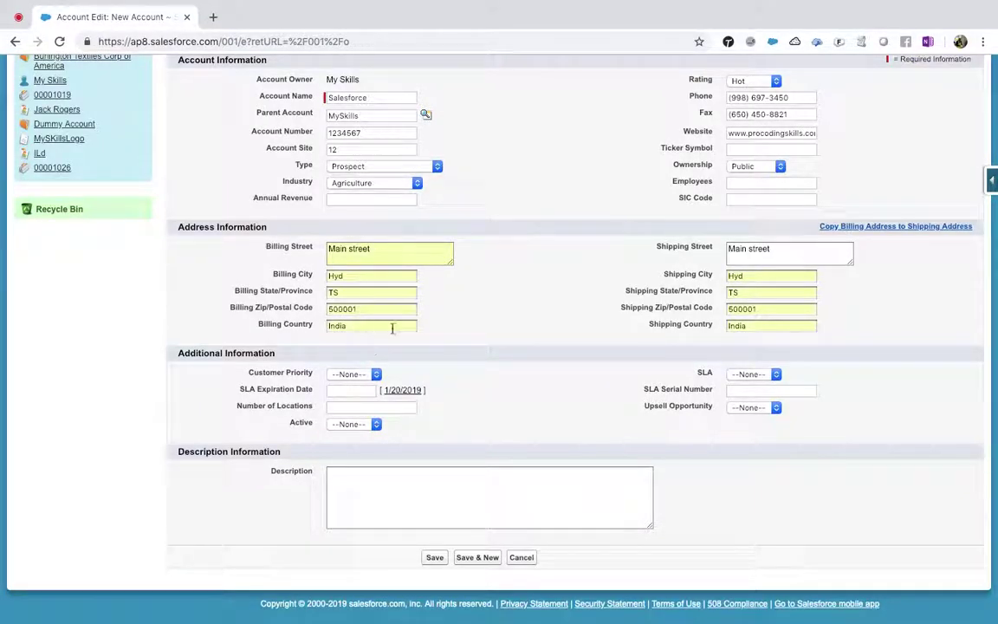
- Set Customer Priority High, SLA expiry 1/20/2019, SLA Gold, Upsell Maybe and Active Yes
{"action": "left_click", "coordinate": [361, 373]}
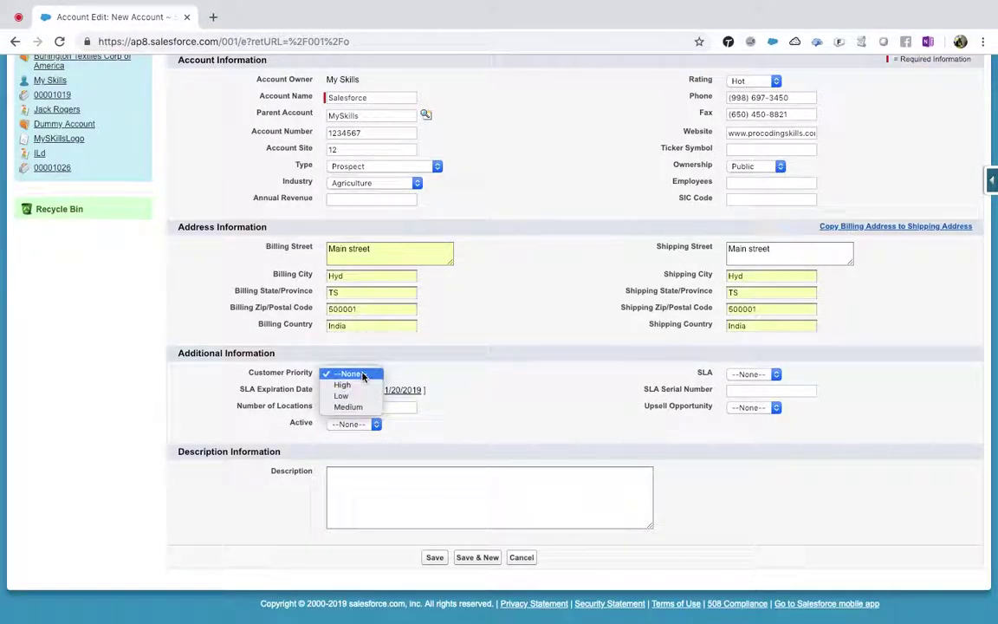
{"action": "left_click", "coordinate": [342, 384]}
{"action": "left_click", "coordinate": [396, 395]}
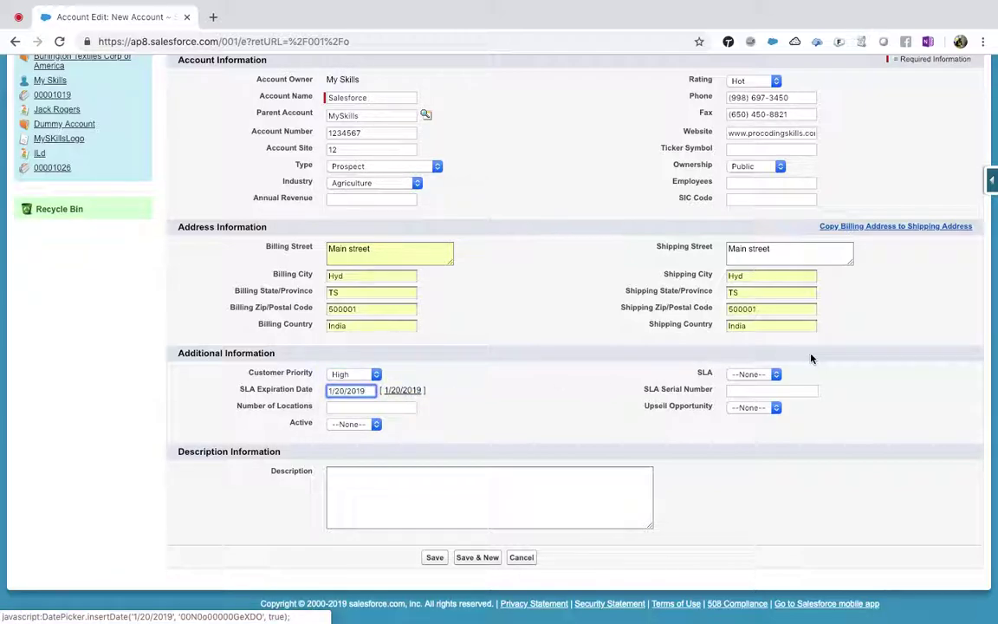
{"action": "left_click", "coordinate": [751, 374]}
{"action": "left_click", "coordinate": [750, 385]}
{"action": "left_click", "coordinate": [752, 407]}
{"action": "left_click", "coordinate": [747, 420]}
{"action": "left_click", "coordinate": [344, 424]}
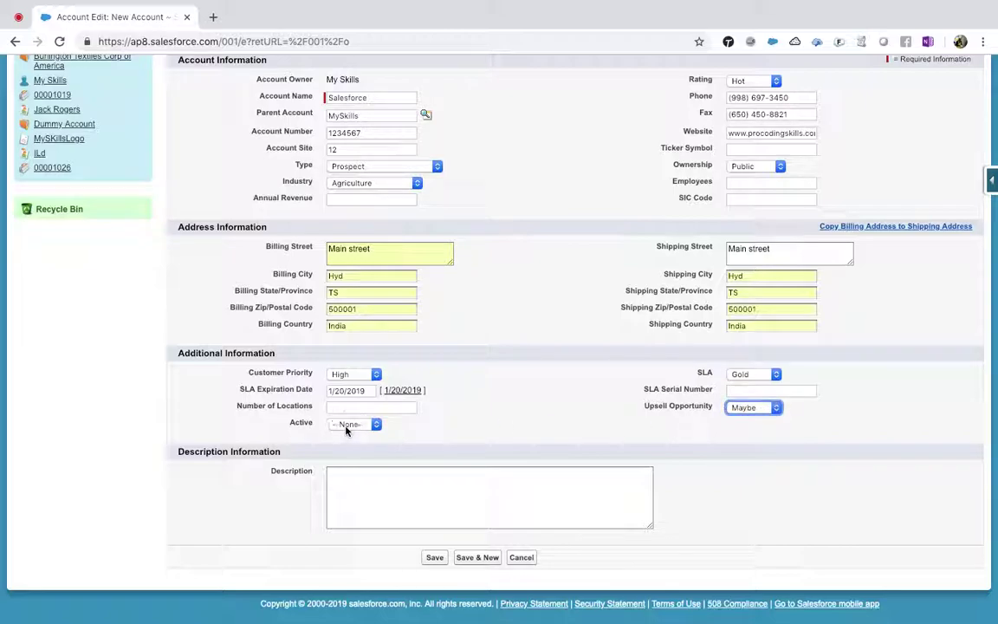
{"action": "left_click", "coordinate": [346, 447]}
- Enter 1 location, SLA serial 12345 and a sample-account description, then save
{"action": "left_click", "coordinate": [345, 406]}
{"action": "type", "text": "1"}
{"action": "left_click", "coordinate": [755, 391]}
{"action": "type", "text": "12"}
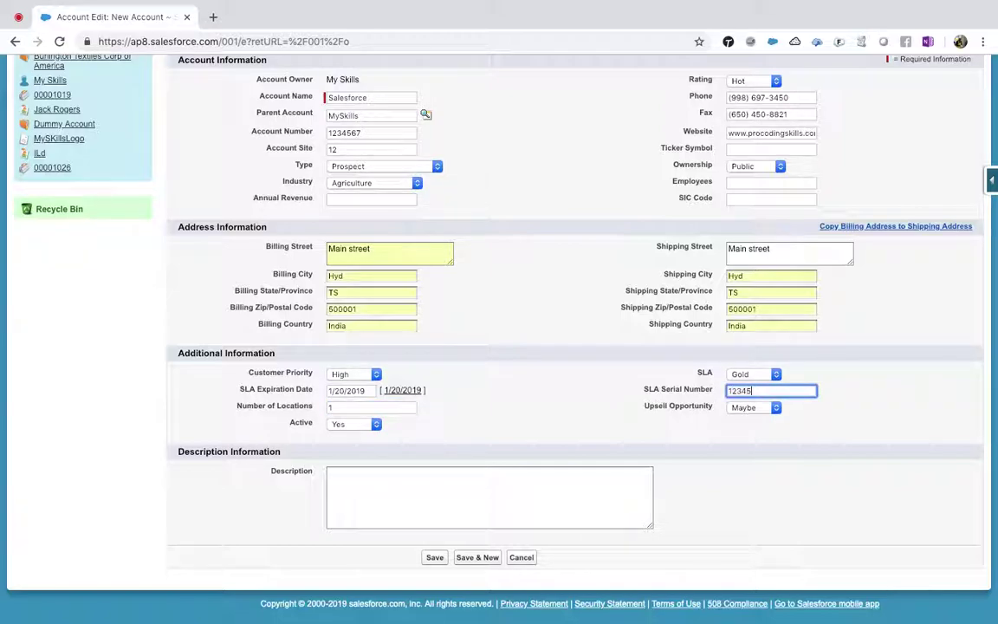
{"action": "left_click", "coordinate": [356, 486]}
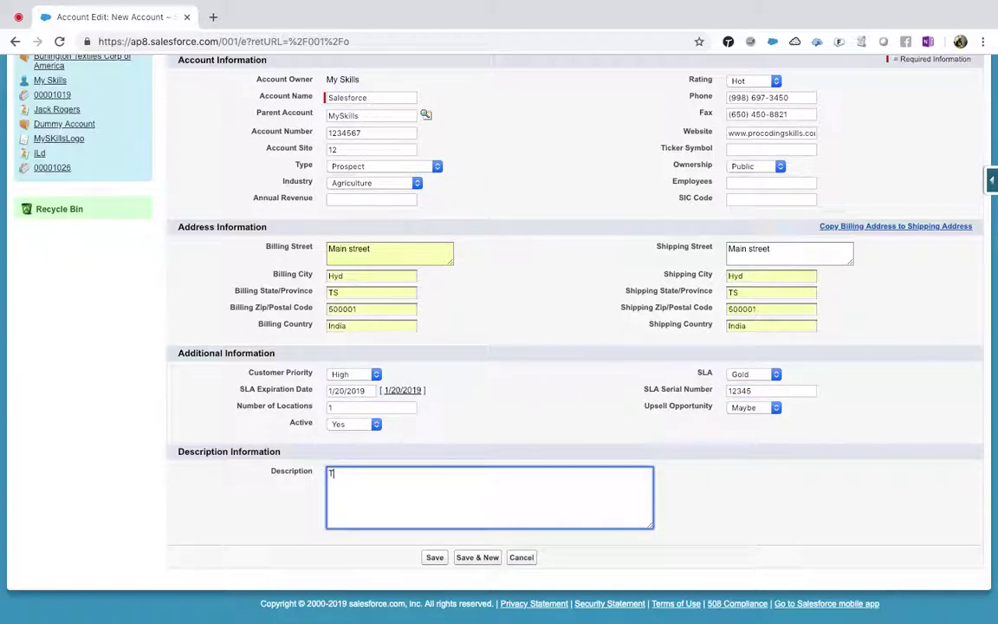
{"action": "type", "text": "This is an sample account"}
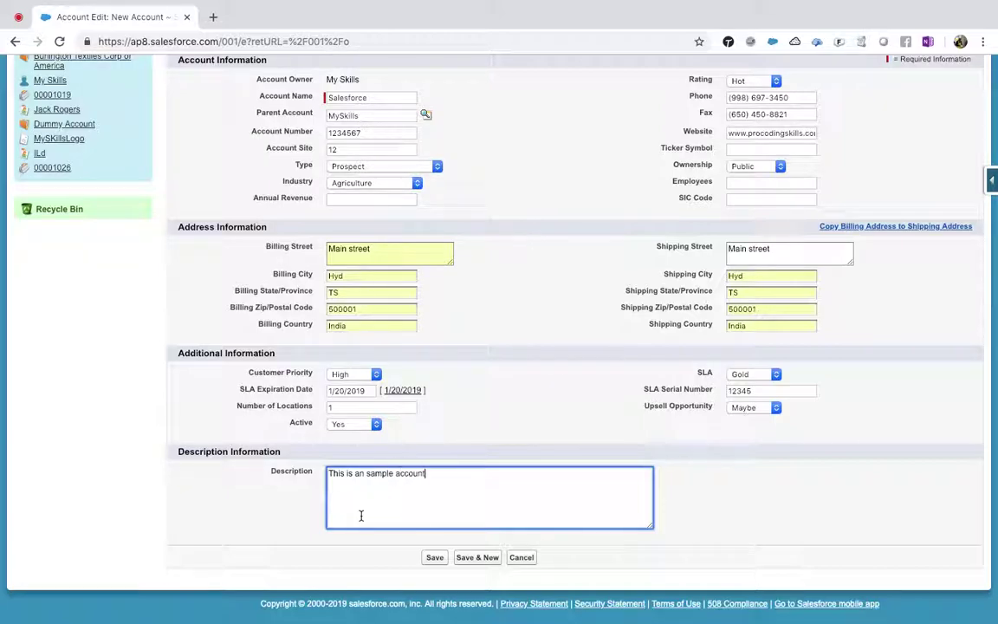
{"action": "left_click", "coordinate": [435, 558]}
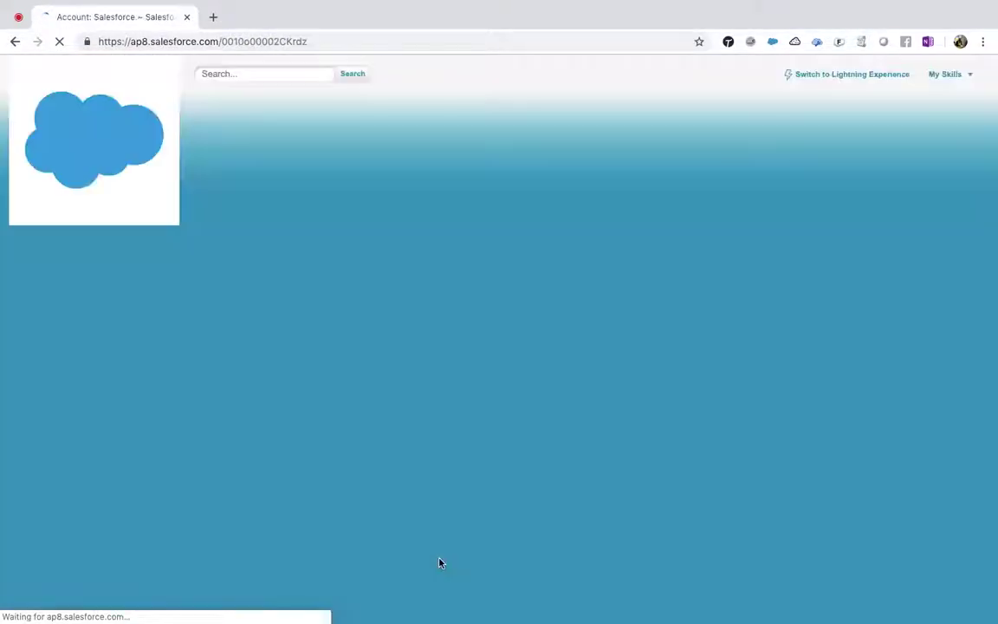
- Review the saved Salesforce account's details and reopen it in the edit form
{"action": "scroll", "coordinate": [439, 563], "scroll_direction": "down", "scroll_amount": 1}
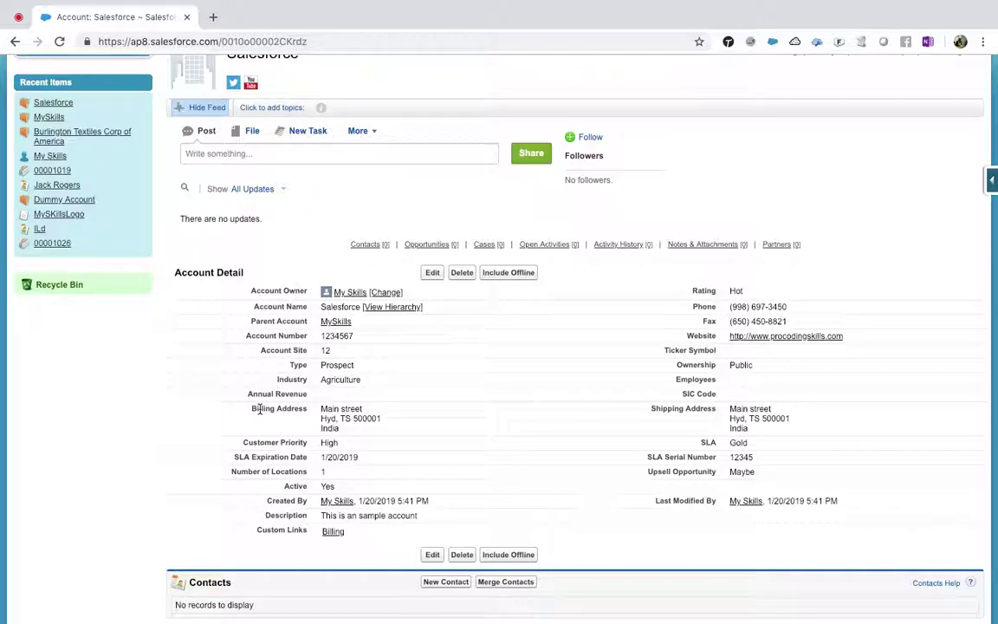
{"action": "left_click", "coordinate": [431, 274]}
{"action": "scroll", "coordinate": [433, 279], "scroll_direction": "down", "scroll_amount": 2}
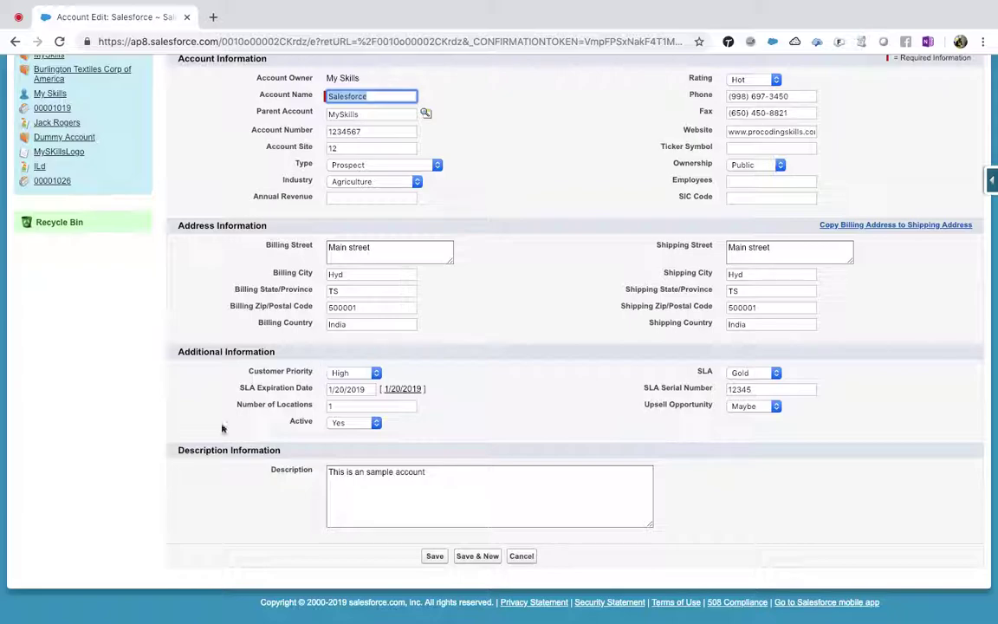
{"action": "scroll", "coordinate": [326, 476], "scroll_direction": "up", "scroll_amount": 1}
{"action": "scroll", "coordinate": [327, 477], "scroll_direction": "up", "scroll_amount": 1}
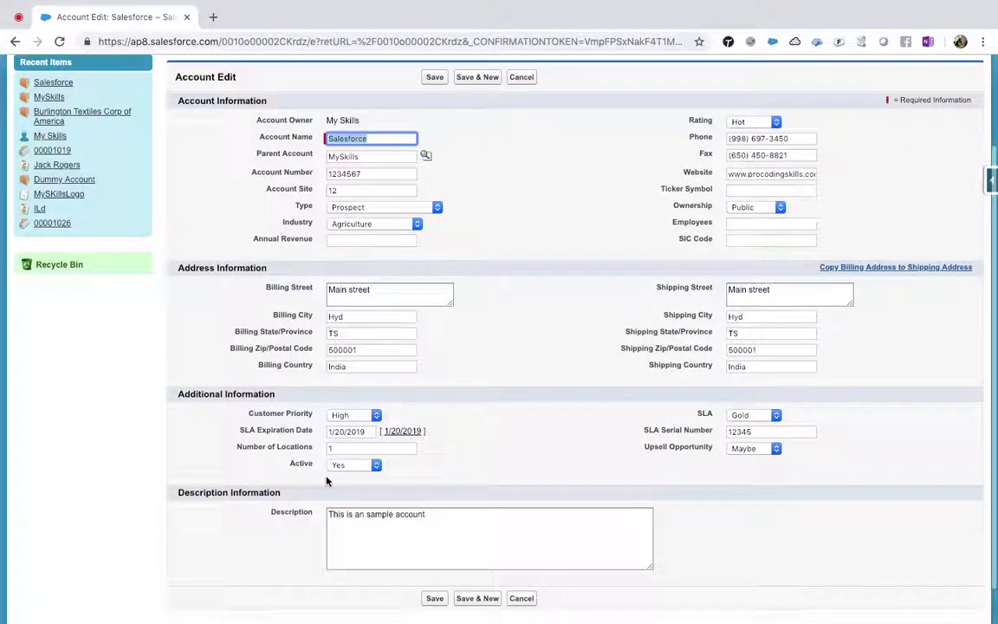
{"action": "left_click", "coordinate": [522, 77]}
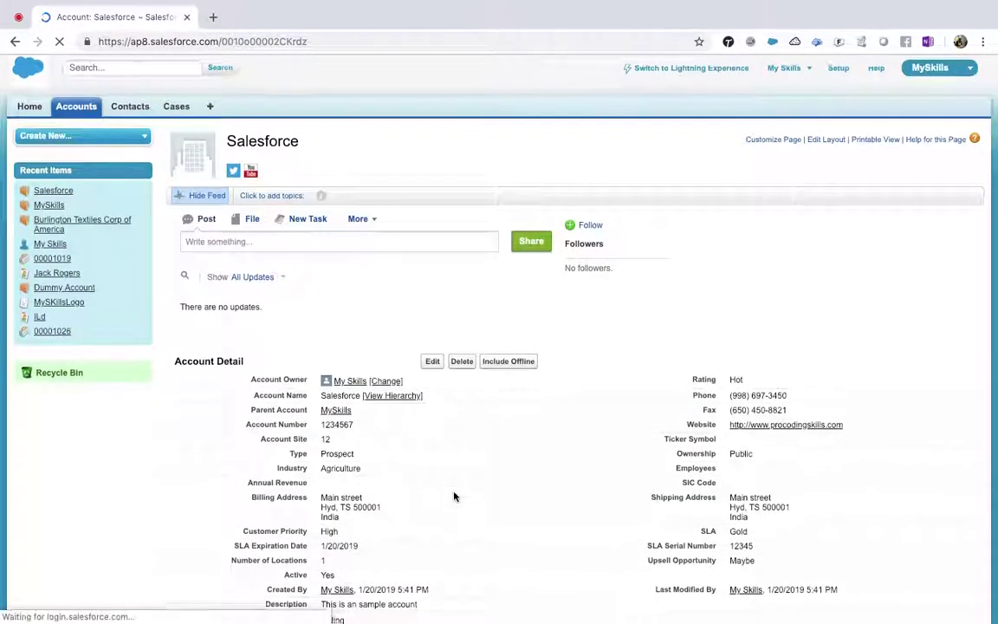
{"action": "scroll", "coordinate": [455, 495], "scroll_direction": "down", "scroll_amount": 5}
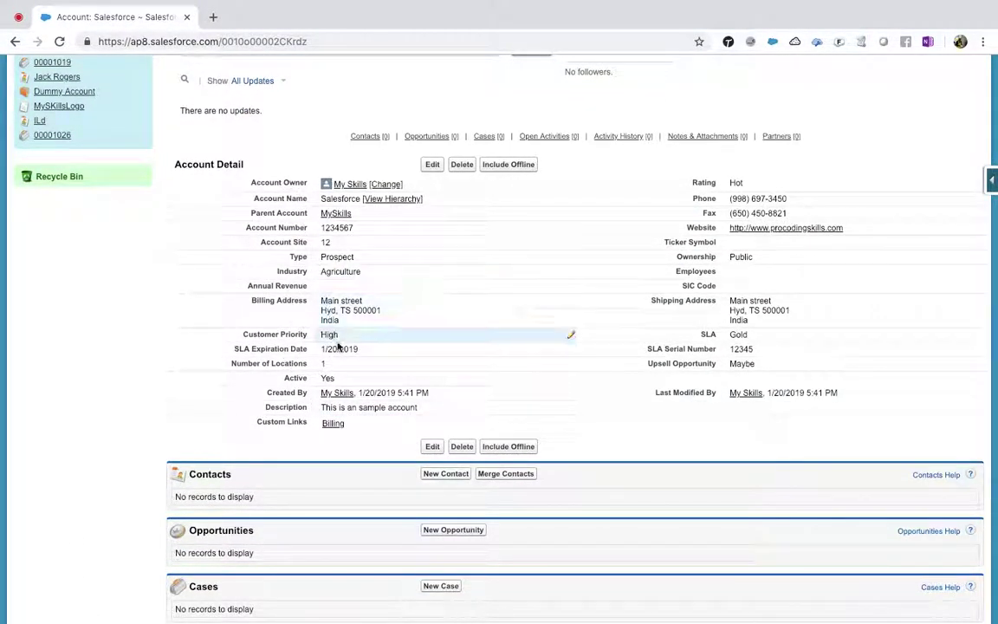
{"action": "left_click", "coordinate": [432, 164]}
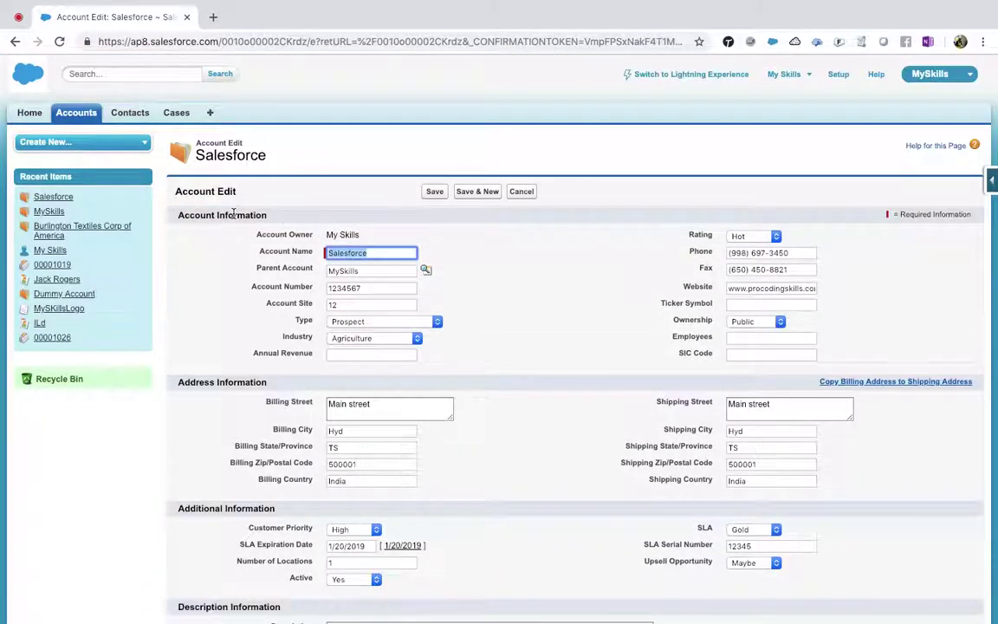
{"action": "scroll", "coordinate": [232, 215], "scroll_direction": "down", "scroll_amount": 2}
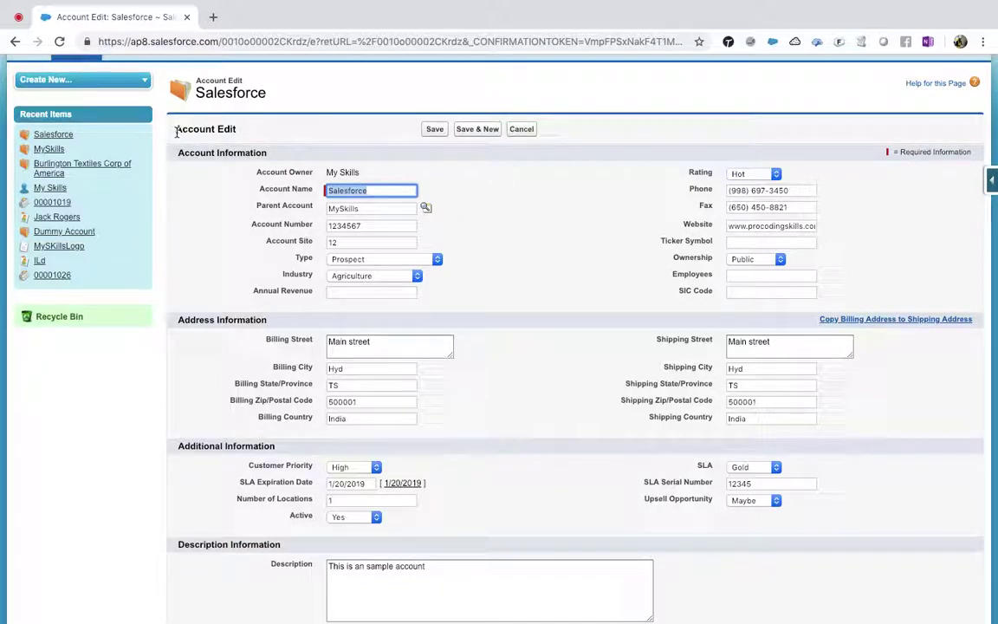
{"action": "scroll", "coordinate": [177, 127], "scroll_direction": "down", "scroll_amount": 1}
{"action": "scroll", "coordinate": [177, 126], "scroll_direction": "down", "scroll_amount": 1}
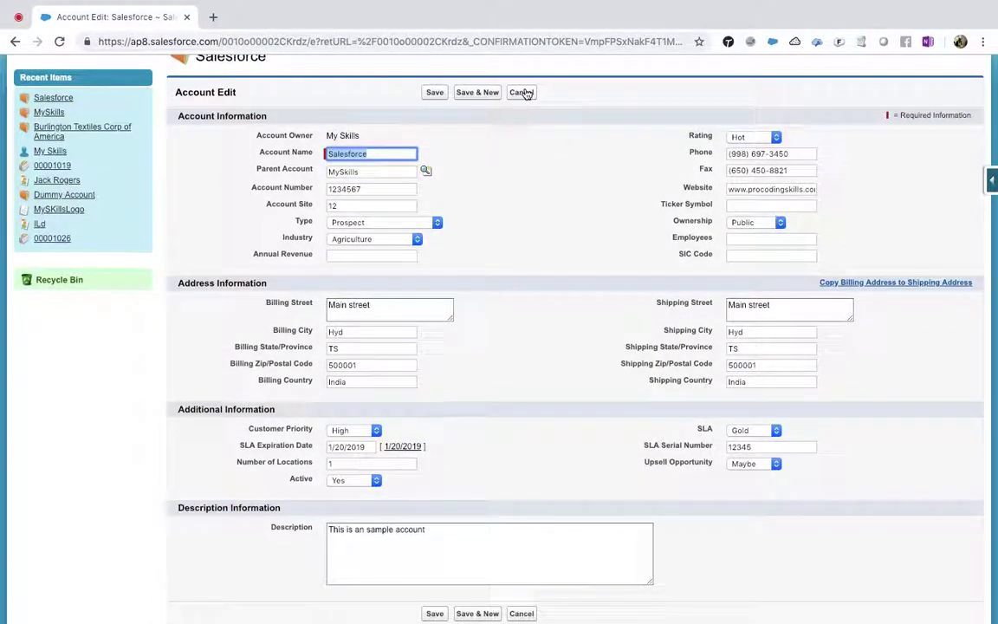
{"action": "left_click", "coordinate": [523, 93]}
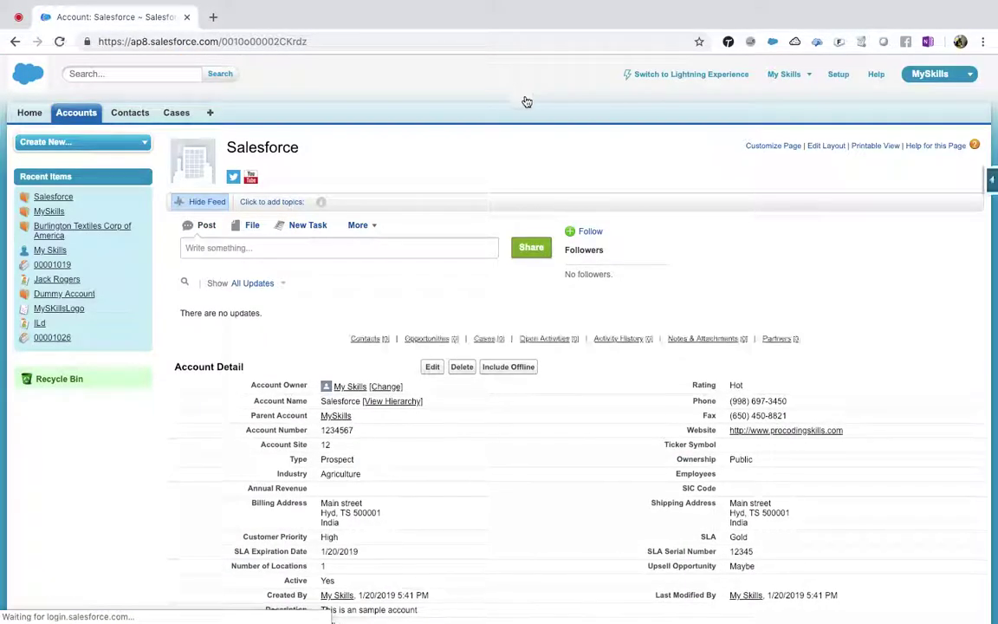
{"action": "scroll", "coordinate": [508, 239], "scroll_direction": "down", "scroll_amount": 3}
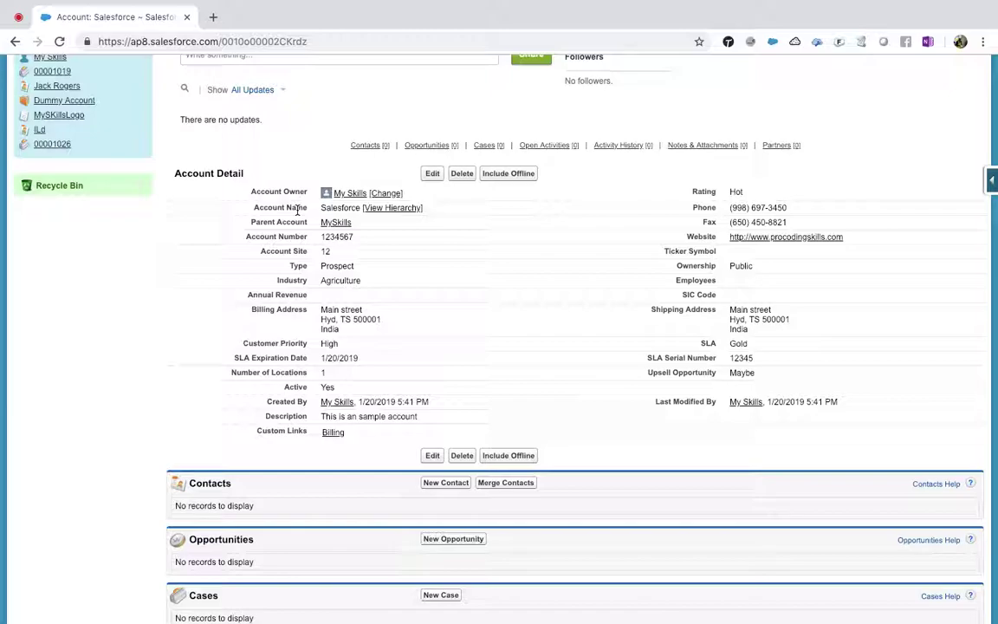
{"action": "scroll", "coordinate": [297, 208], "scroll_direction": "up", "scroll_amount": 1}
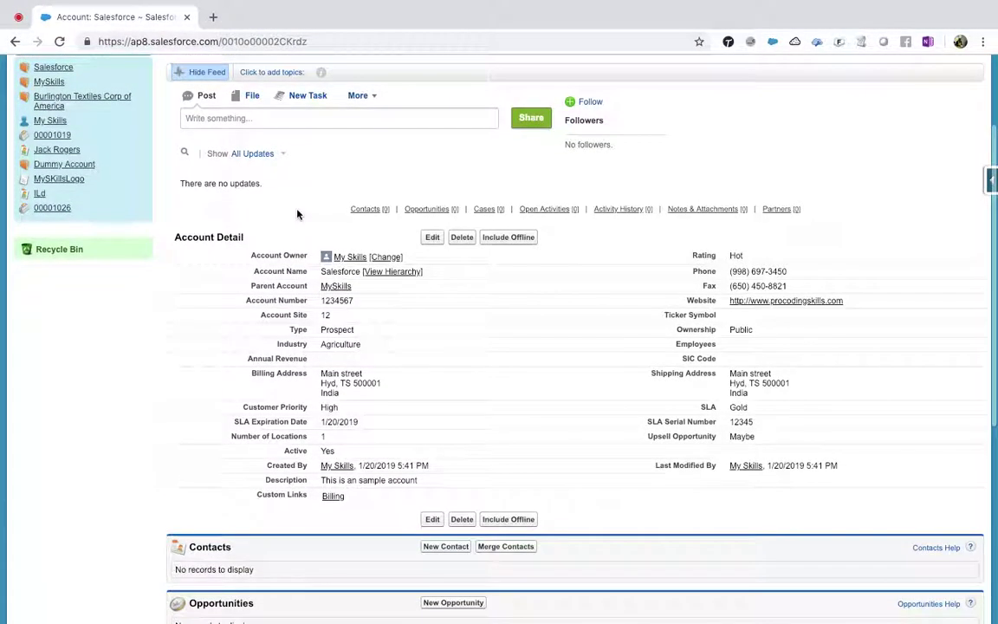
{"action": "key", "text": "super+space"}
- Launch Microsoft Excel from Spotlight and create a blank workbook, Book1
{"action": "type", "text": "excel"}
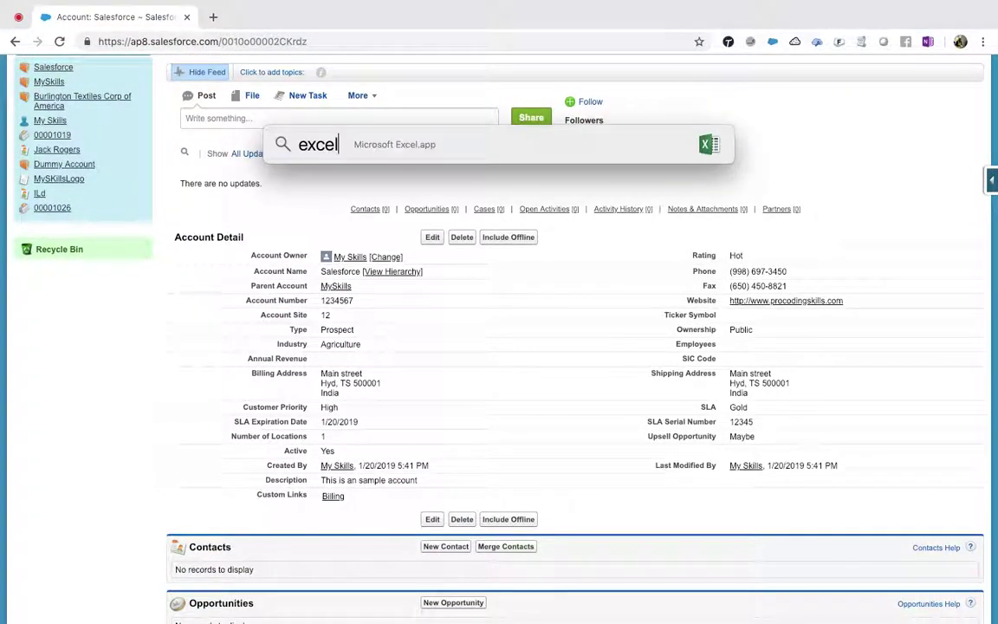
{"action": "key", "text": "Return"}
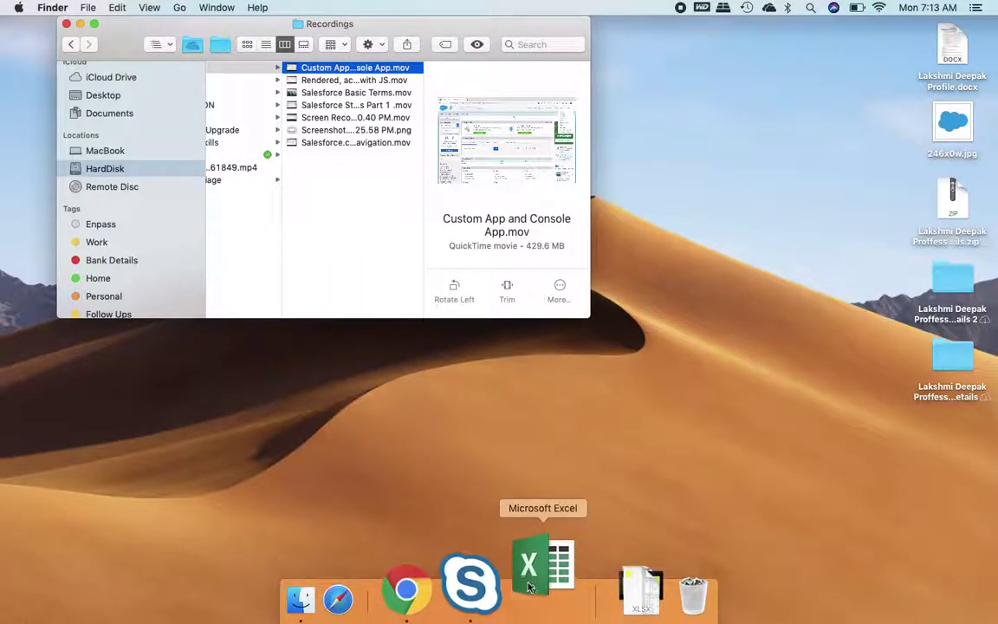
{"action": "left_click", "coordinate": [80, 24]}
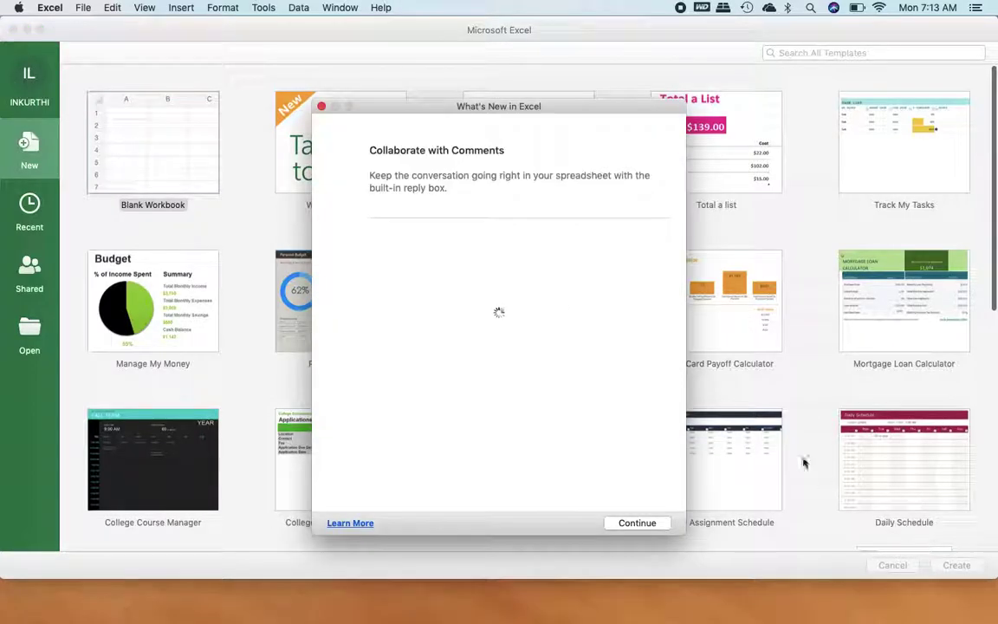
{"action": "left_click", "coordinate": [646, 523]}
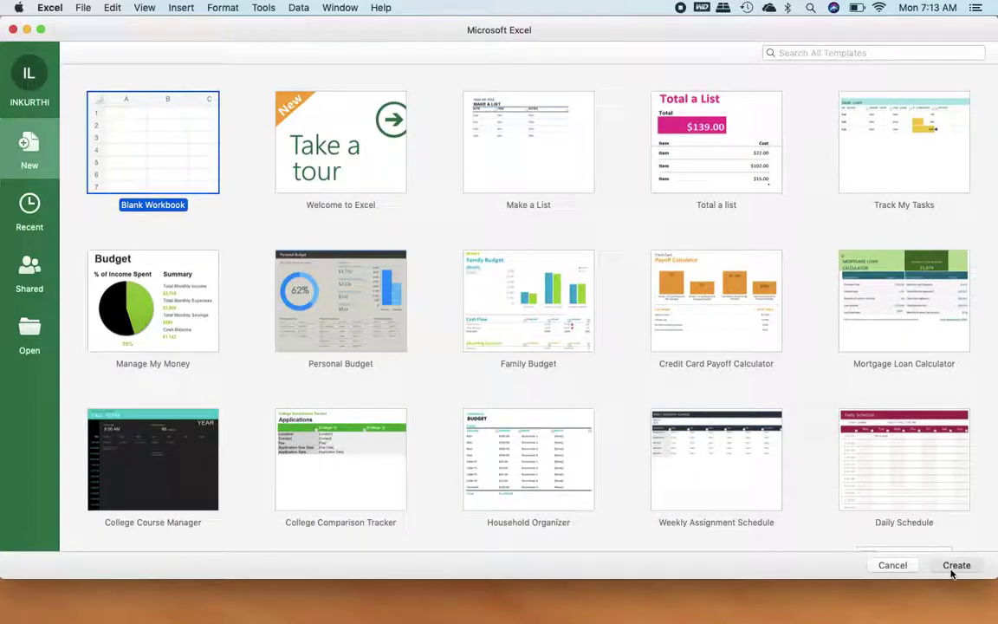
{"action": "key", "text": "Return"}
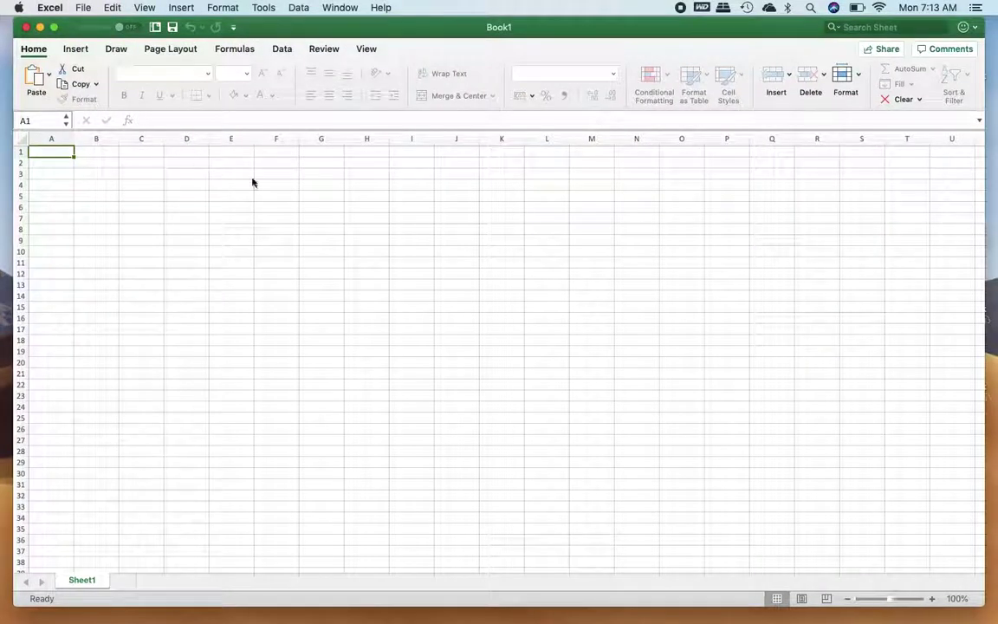
- Enter headers No, Name, Phone, Rank and Year in cells A1 through E1
{"action": "type", "text": "No"}
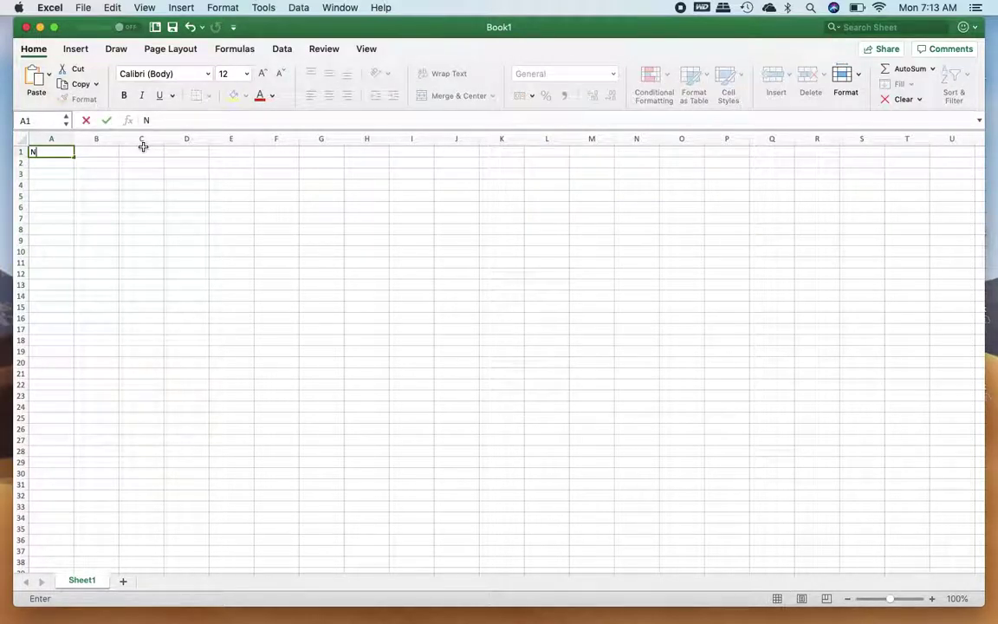
{"action": "key", "text": "Tab"}
{"action": "type", "text": "Name"}
{"action": "key", "text": "Tab"}
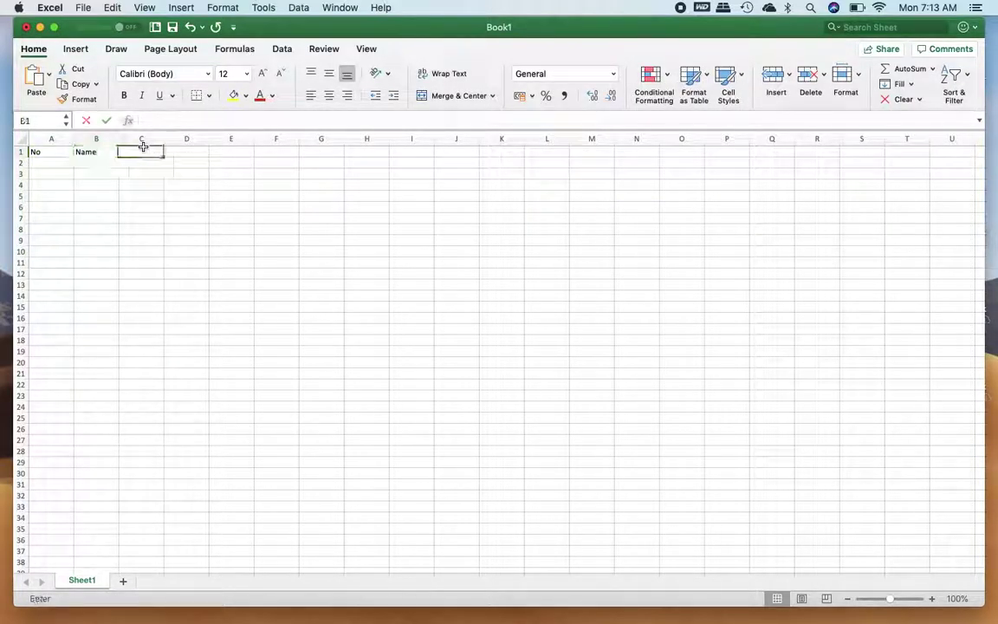
{"action": "type", "text": "Phone"}
{"action": "key", "text": "Tab"}
{"action": "type", "text": "Rank"}
{"action": "key", "text": "Tab"}
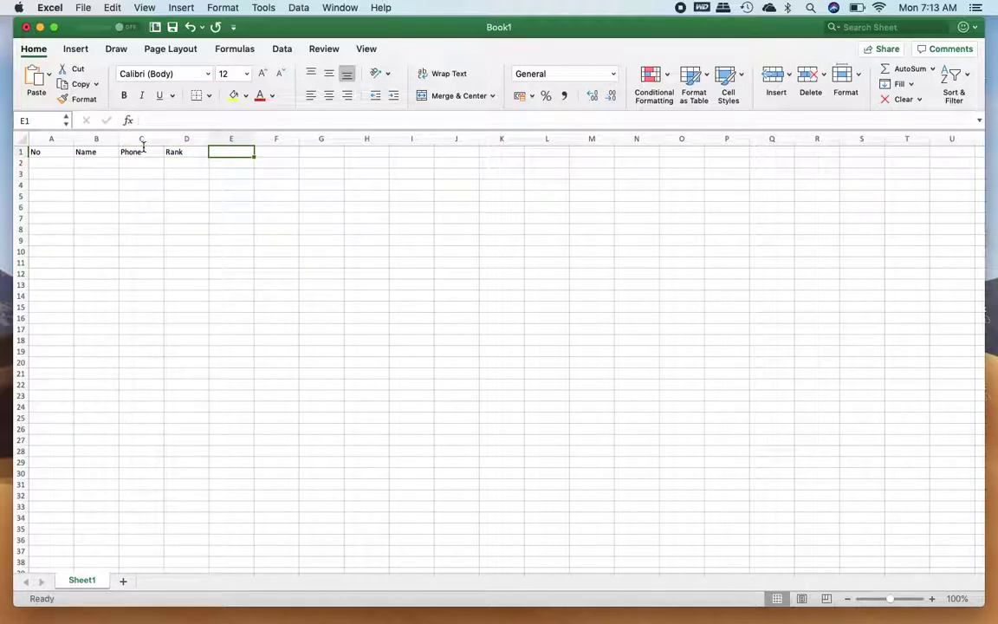
{"action": "type", "text": "Year"}
{"action": "key", "text": "Return"}
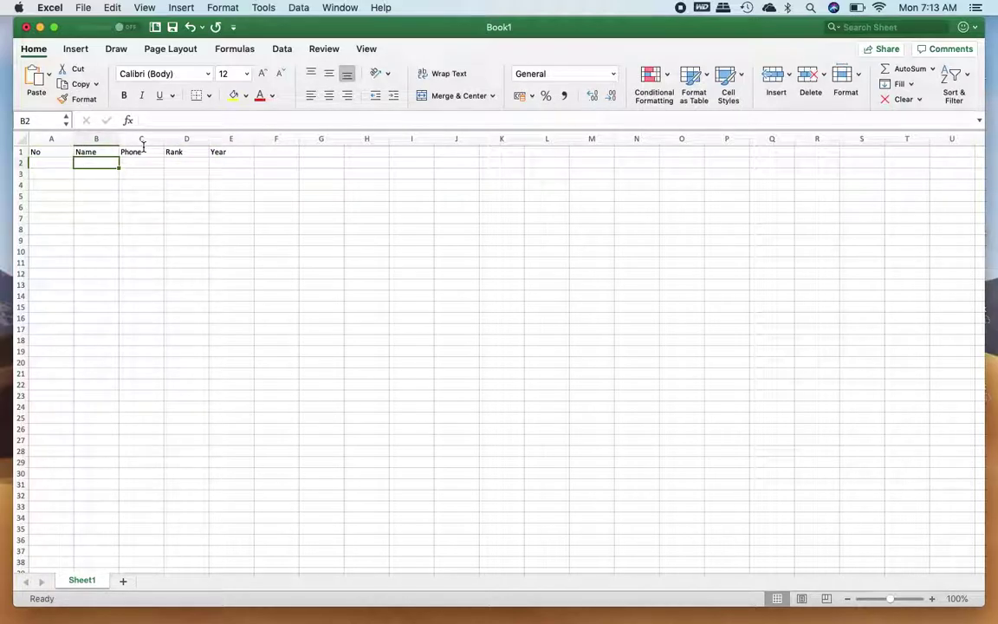
{"action": "key", "text": "Left"}
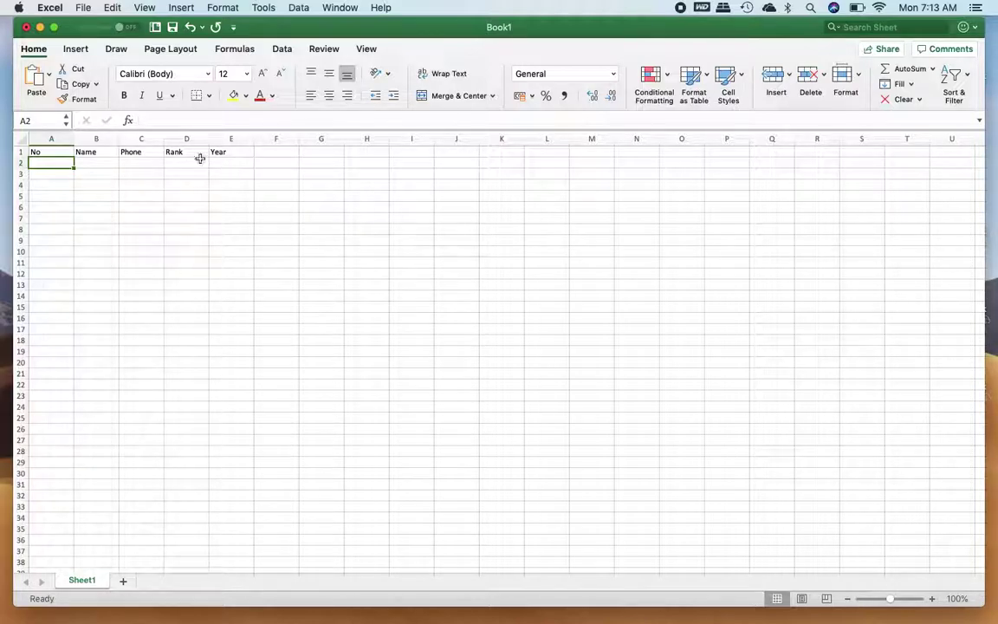
- Add the DOB header in F1 and select columns A through E
{"action": "left_click", "coordinate": [281, 152]}
{"action": "type", "text": "DOB"}
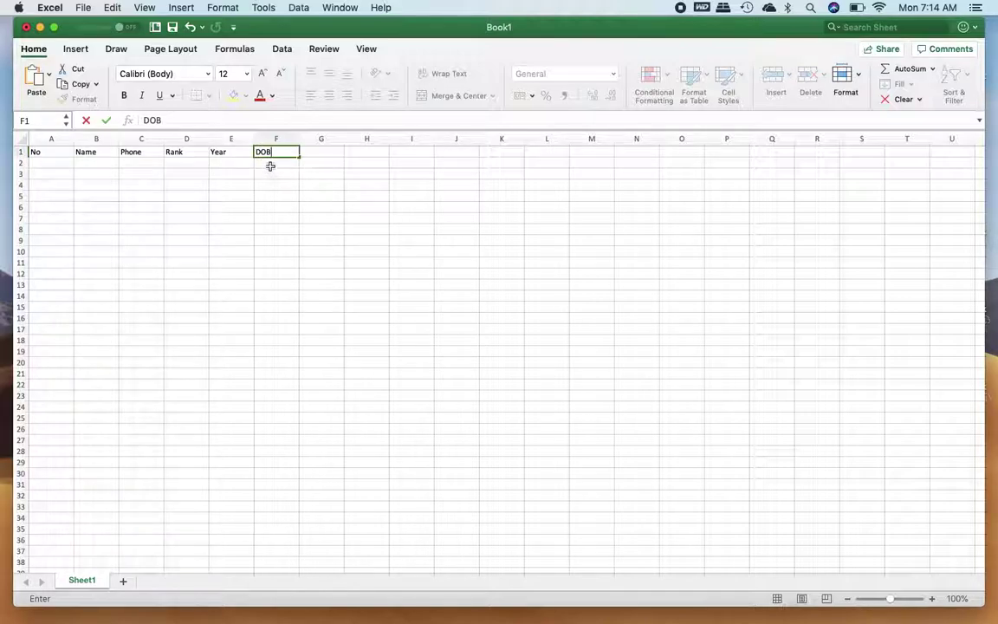
{"action": "left_click", "coordinate": [269, 164]}
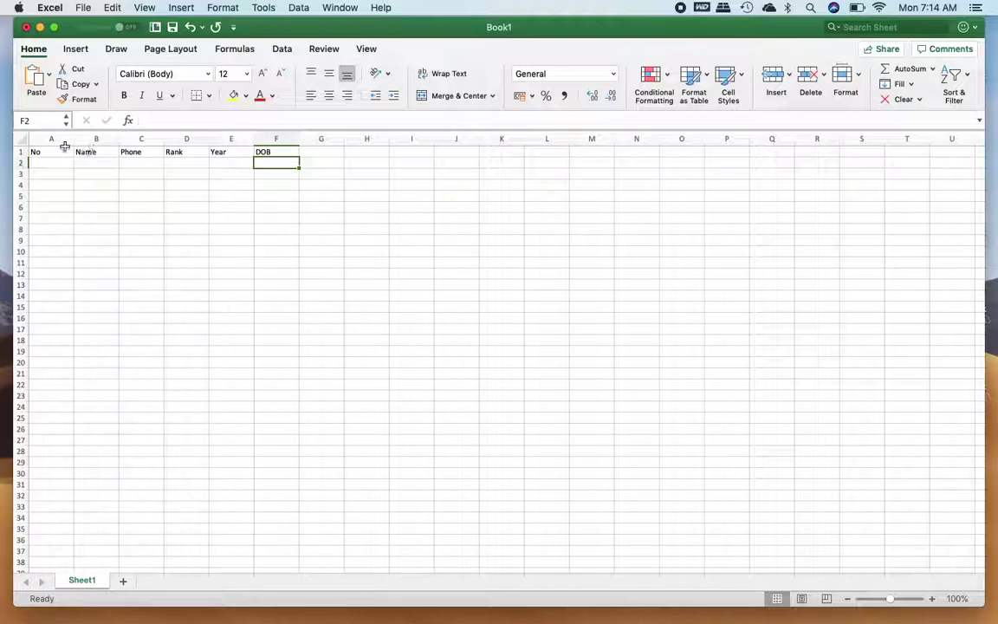
{"action": "left_click", "coordinate": [227, 139]}
{"action": "left_click", "coordinate": [49, 136], "text": "shift"}
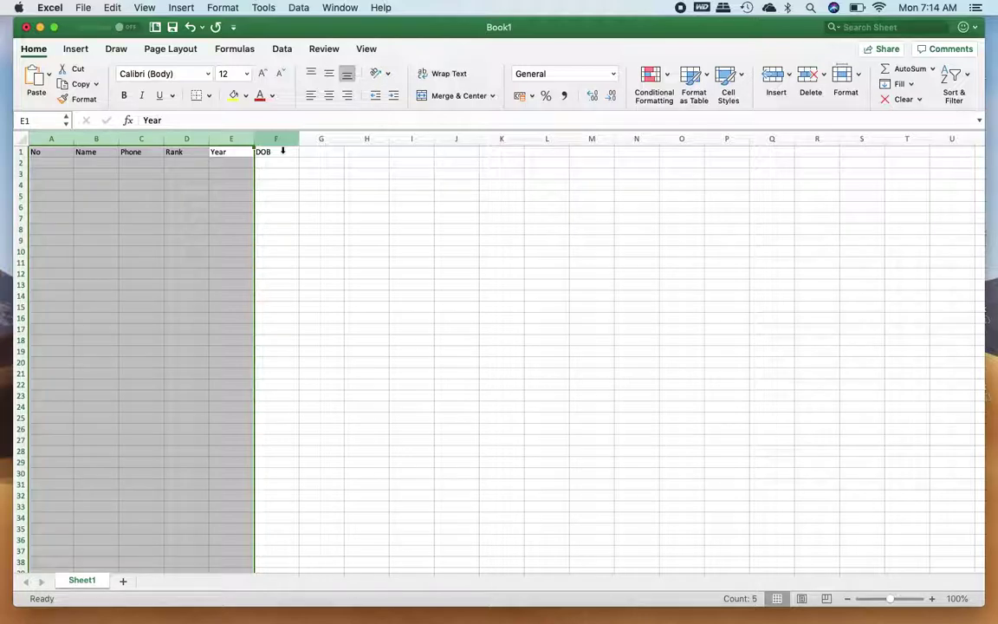
{"action": "key", "text": "ctrl+Right"}
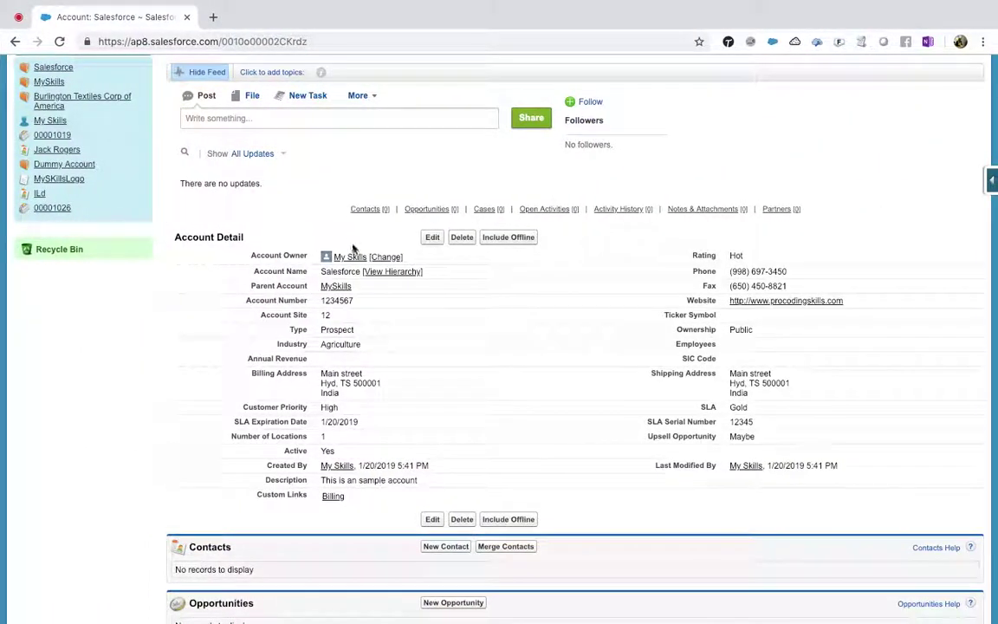
{"action": "scroll", "coordinate": [363, 266], "scroll_direction": "up", "scroll_amount": 1}
{"action": "scroll", "coordinate": [363, 267], "scroll_direction": "down", "scroll_amount": 2}
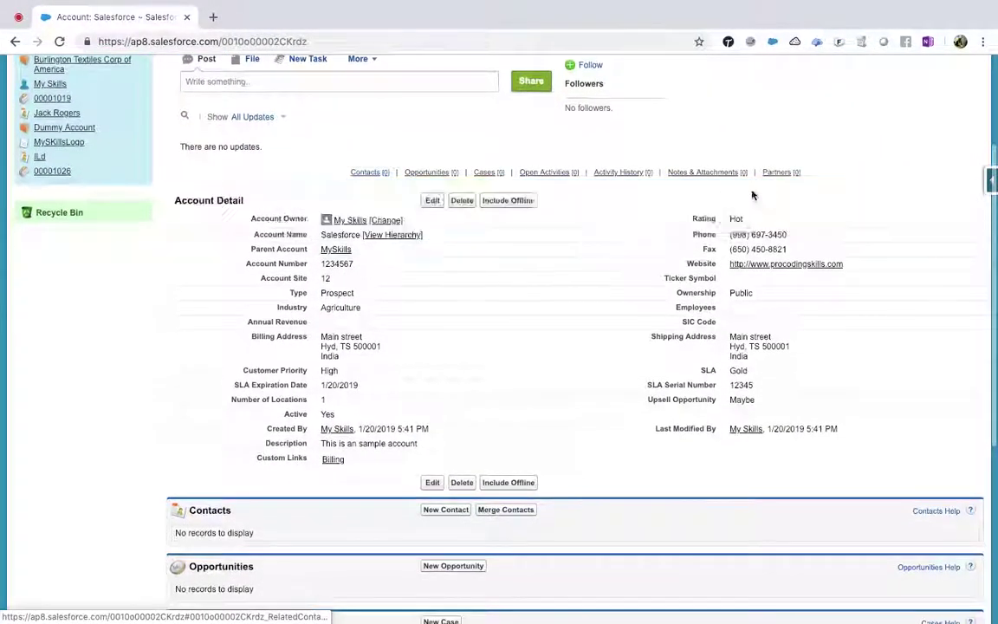
{"action": "scroll", "coordinate": [507, 367], "scroll_direction": "up", "scroll_amount": 3}
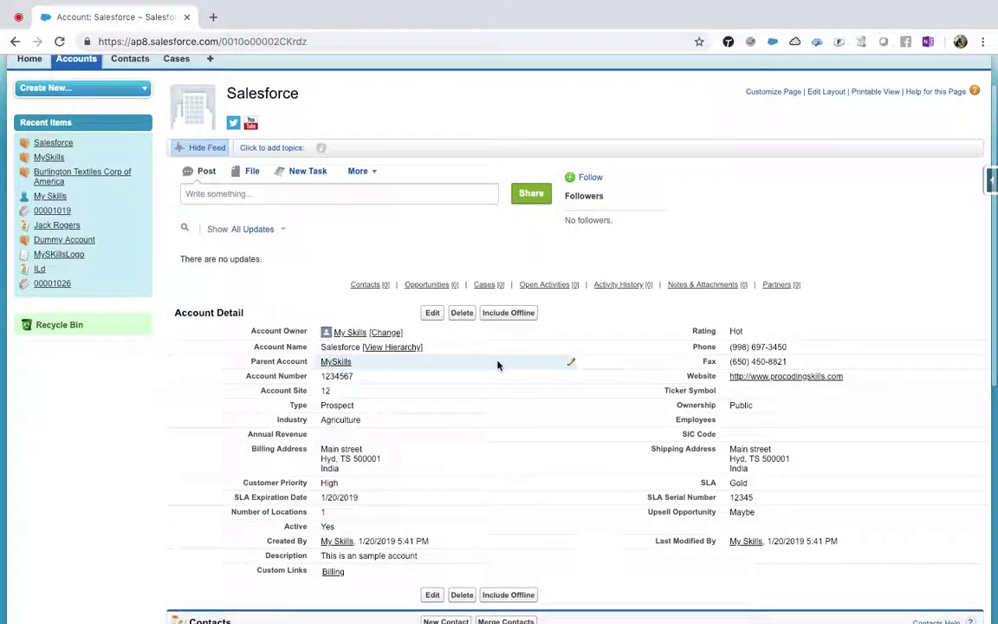
{"action": "scroll", "coordinate": [498, 364], "scroll_direction": "up", "scroll_amount": 1}
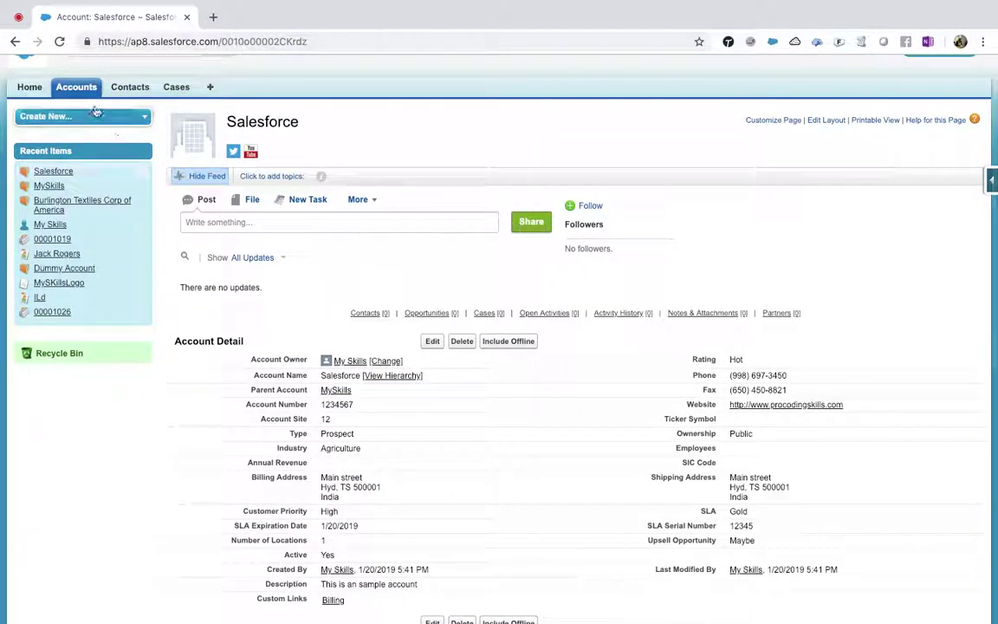
{"action": "scroll", "coordinate": [90, 103], "scroll_direction": "up", "scroll_amount": 1}
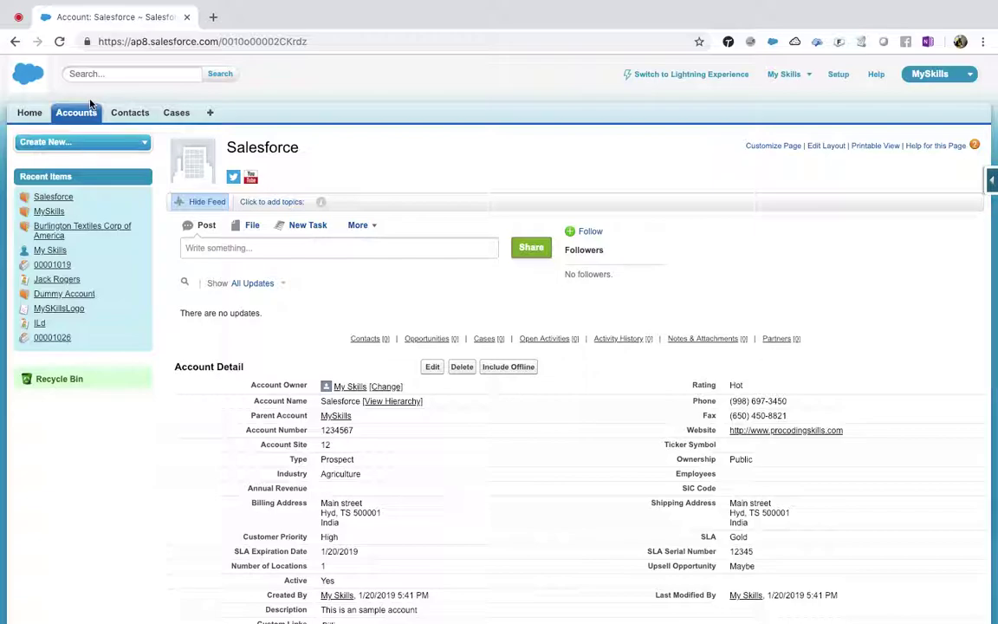
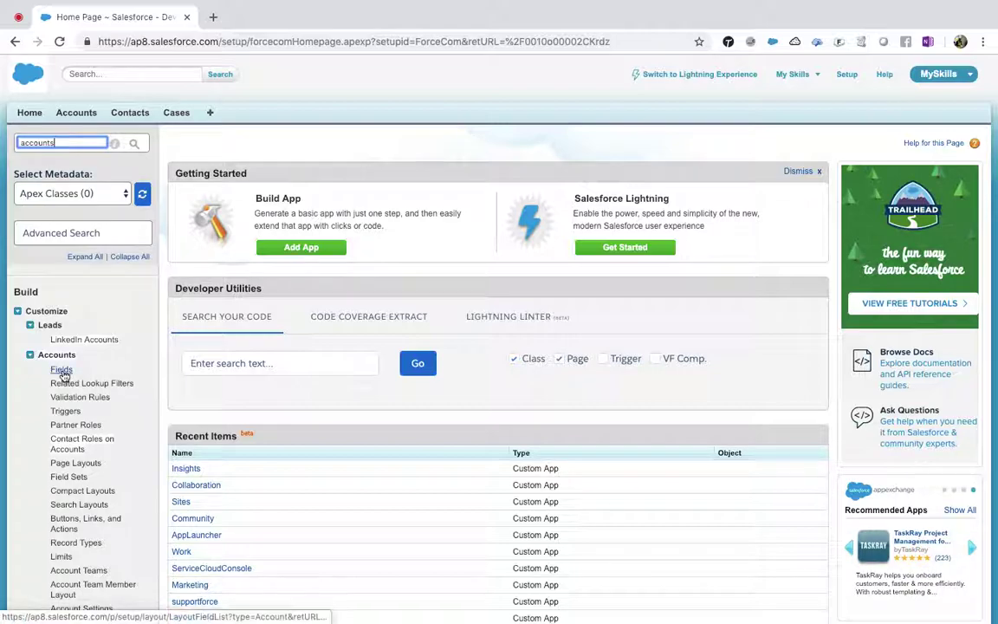
- Reach the Account Fields page by searching the setup menu for 'account'
{"action": "left_click", "coordinate": [61, 370]}
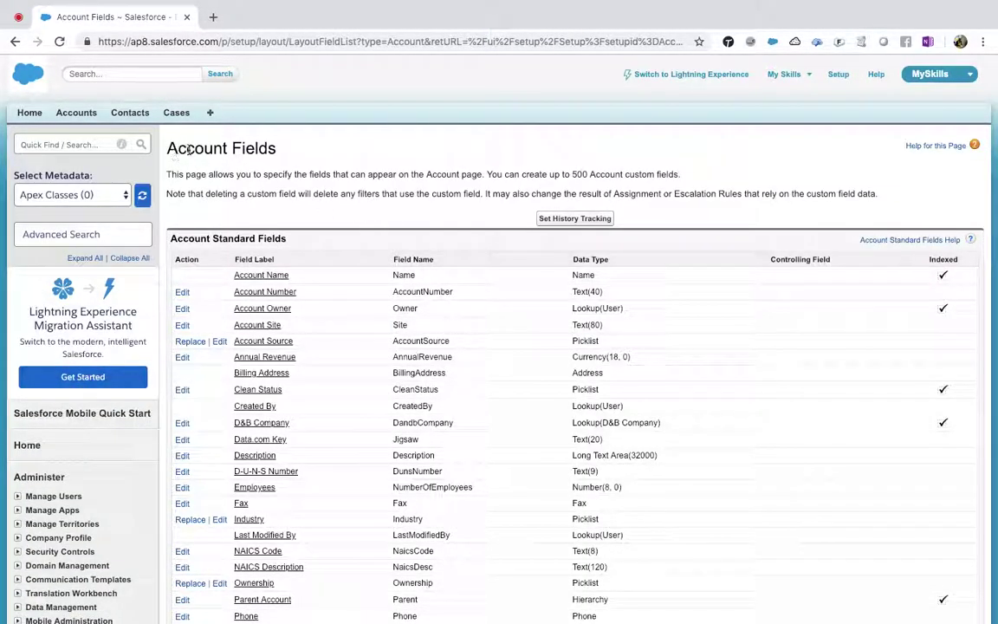
{"action": "left_click", "coordinate": [86, 144]}
{"action": "type", "text": "account"}
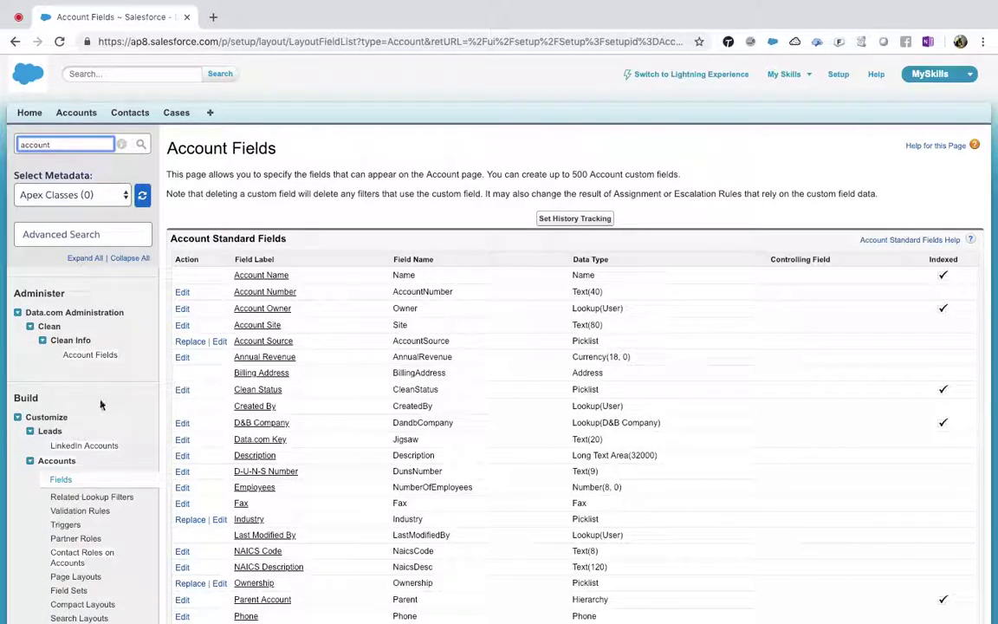
{"action": "left_click", "coordinate": [59, 461]}
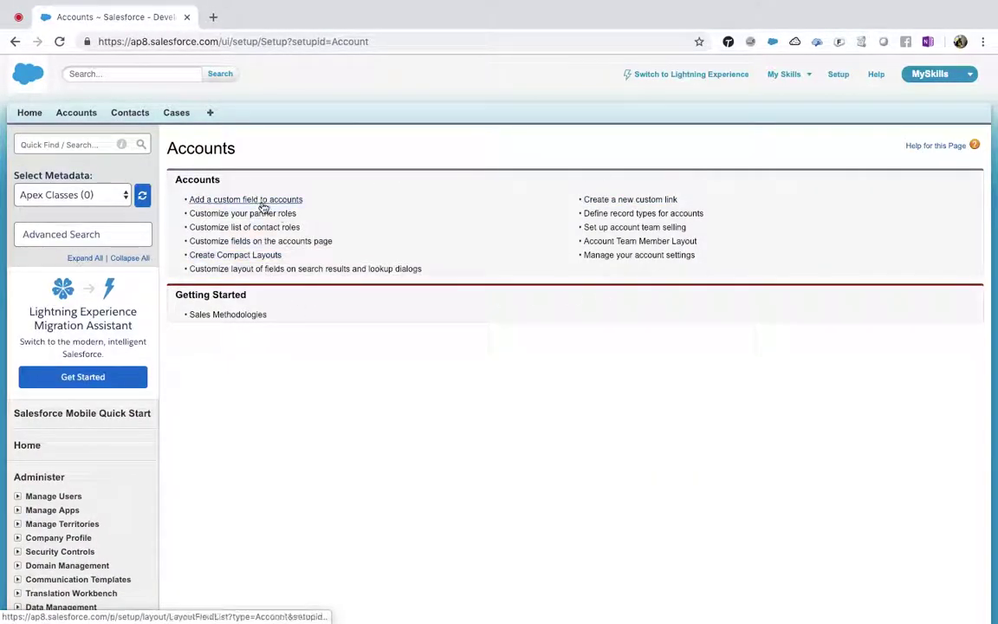
{"action": "left_click", "coordinate": [261, 202]}
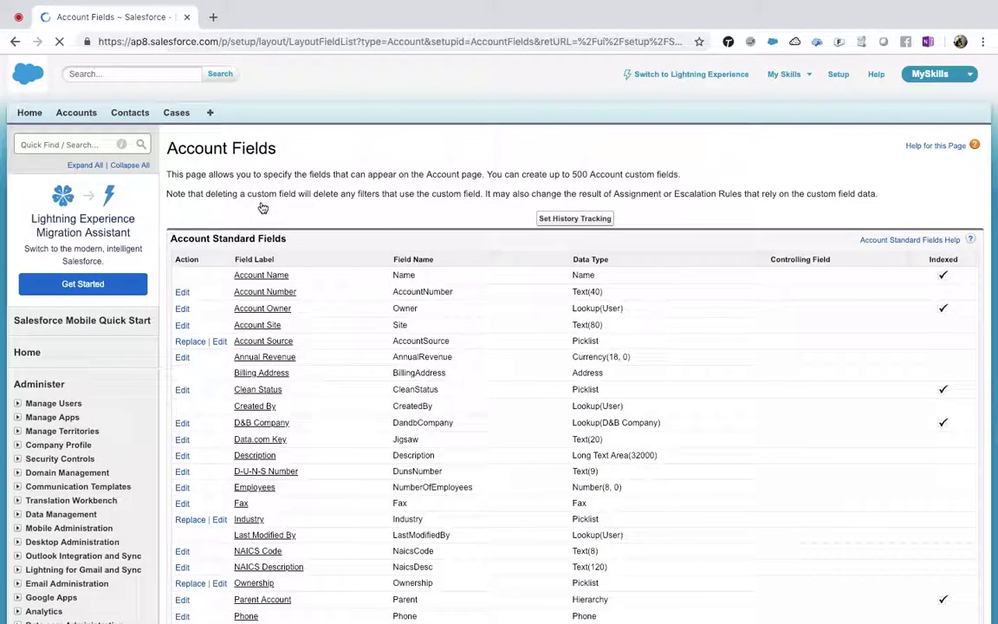
{"action": "left_click", "coordinate": [71, 145]}
{"action": "type", "text": "account"}
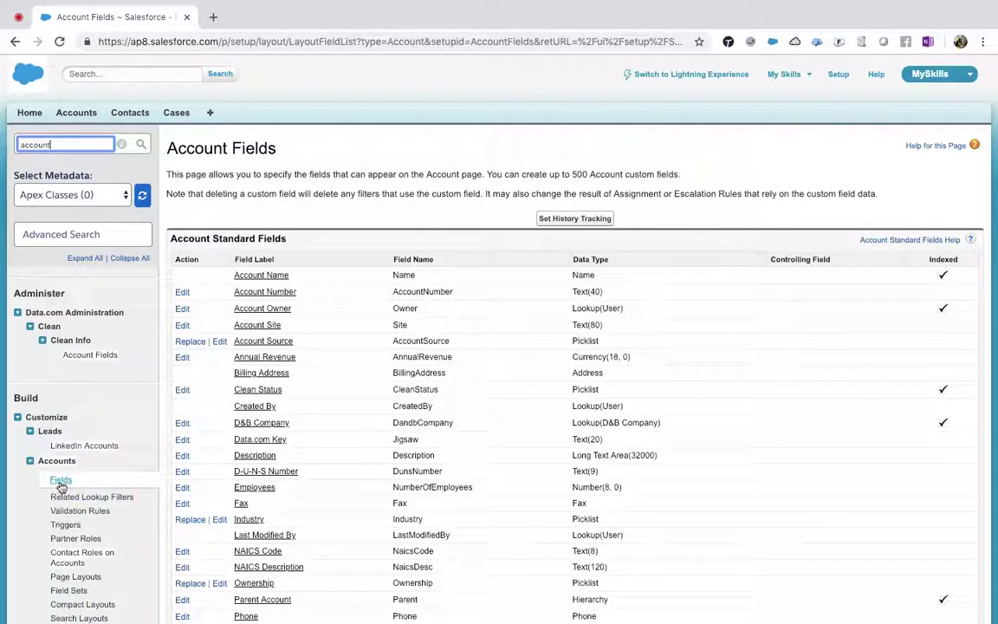
{"action": "left_click", "coordinate": [60, 480]}
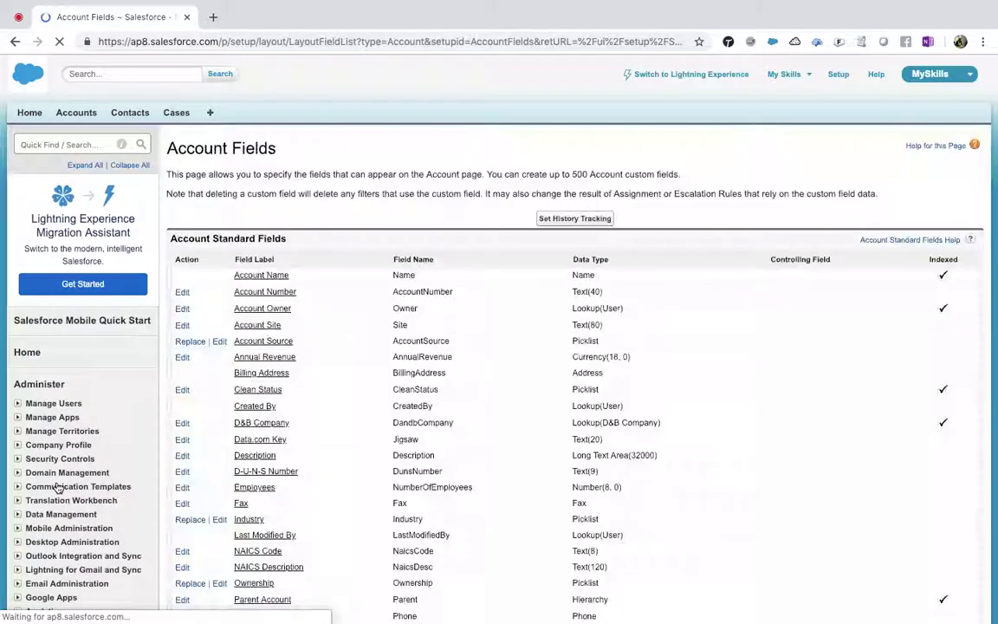
- Scroll to the Account Custom Fields & Relationships section and highlight its heading
{"action": "scroll", "coordinate": [446, 385], "scroll_direction": "down", "scroll_amount": 3}
{"action": "scroll", "coordinate": [448, 385], "scroll_direction": "up", "scroll_amount": 2}
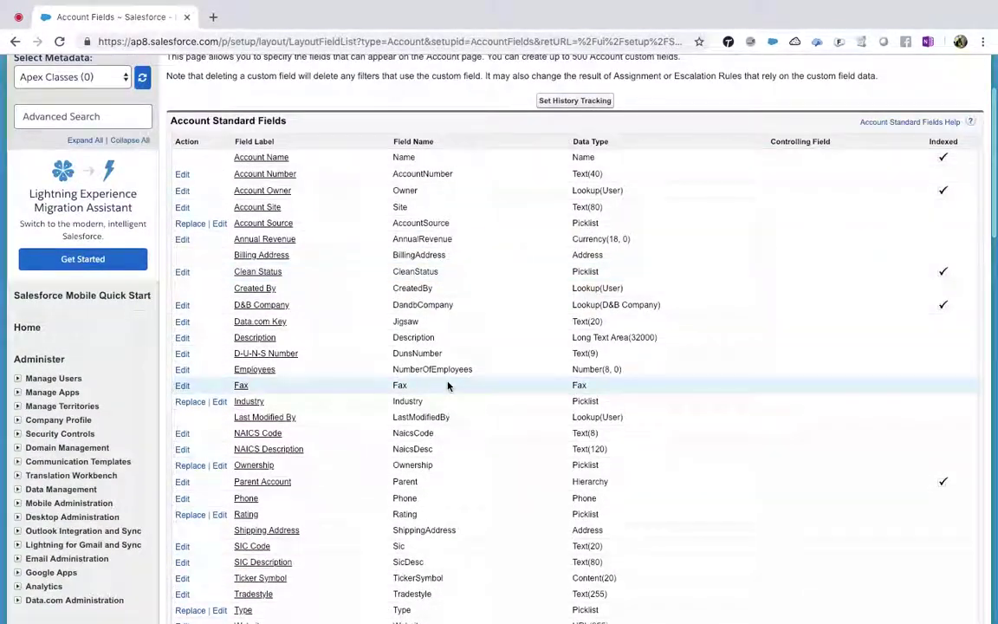
{"action": "scroll", "coordinate": [447, 386], "scroll_direction": "down", "scroll_amount": 4}
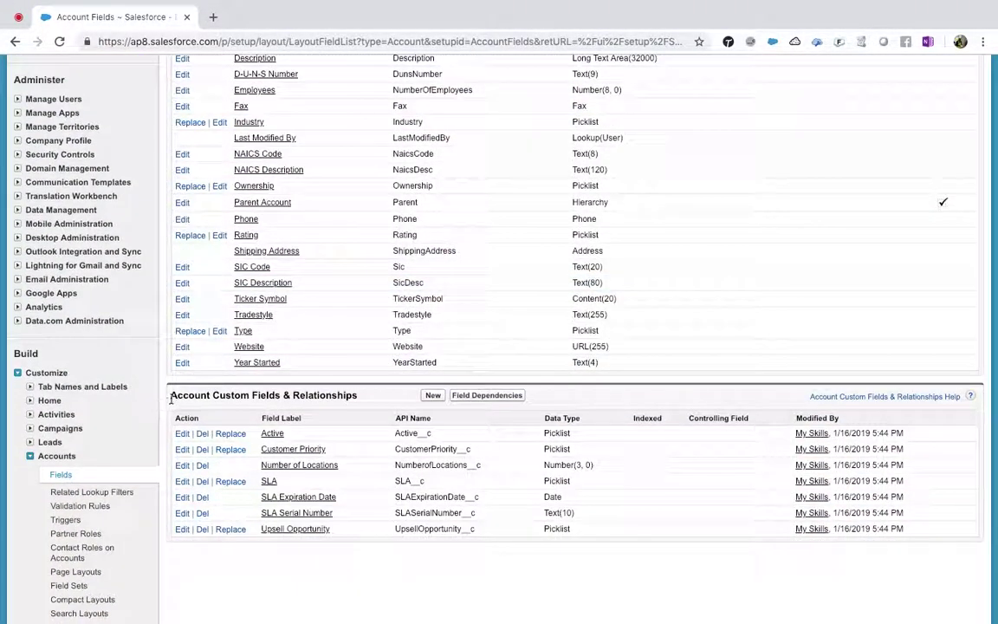
{"action": "left_click_drag", "start_coordinate": [217, 392], "coordinate": [353, 397]}
{"action": "left_click", "coordinate": [170, 396]}
{"action": "left_click_drag", "start_coordinate": [171, 395], "coordinate": [368, 397]}
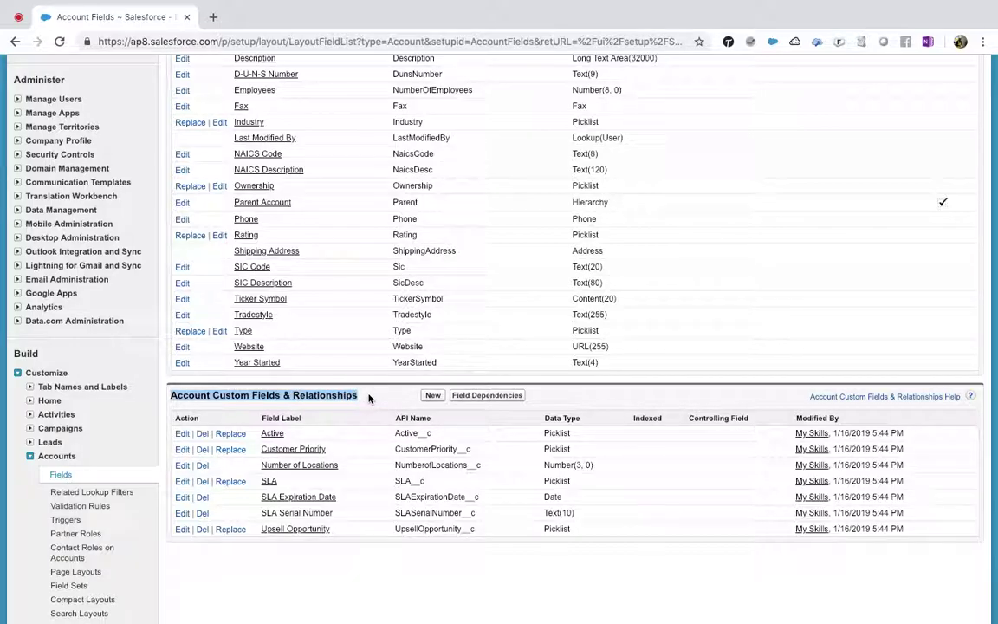
{"action": "scroll", "coordinate": [368, 398], "scroll_direction": "up", "scroll_amount": 5}
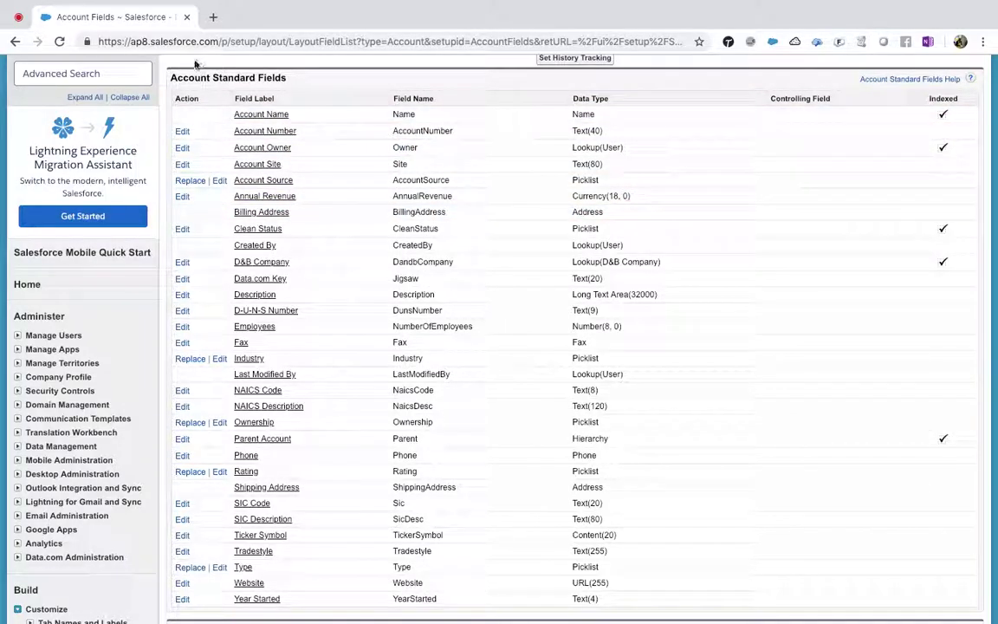
{"action": "scroll", "coordinate": [247, 178], "scroll_direction": "down", "scroll_amount": 1}
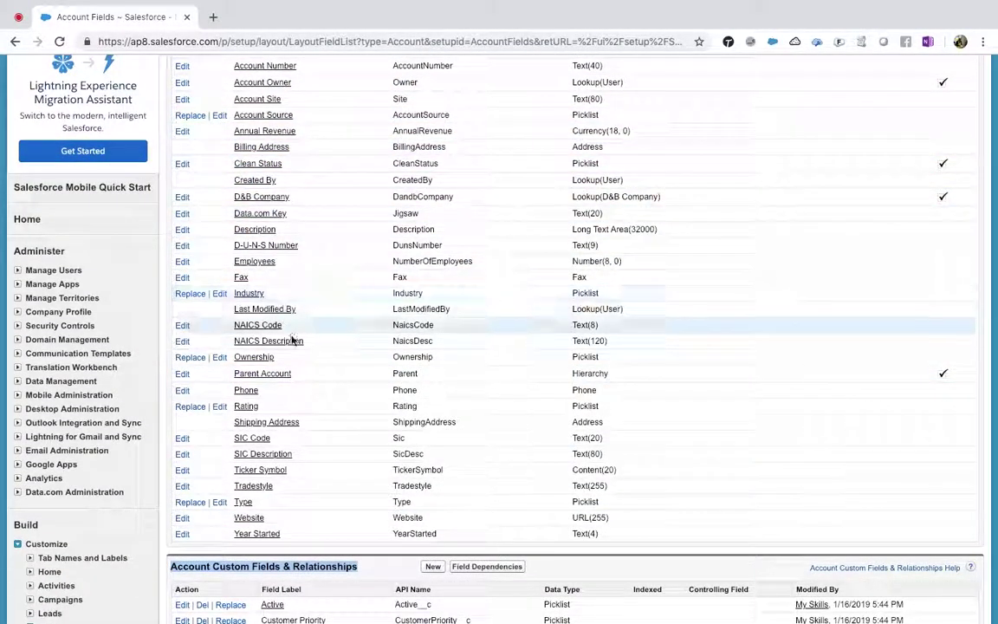
{"action": "scroll", "coordinate": [305, 374], "scroll_direction": "down", "scroll_amount": 2}
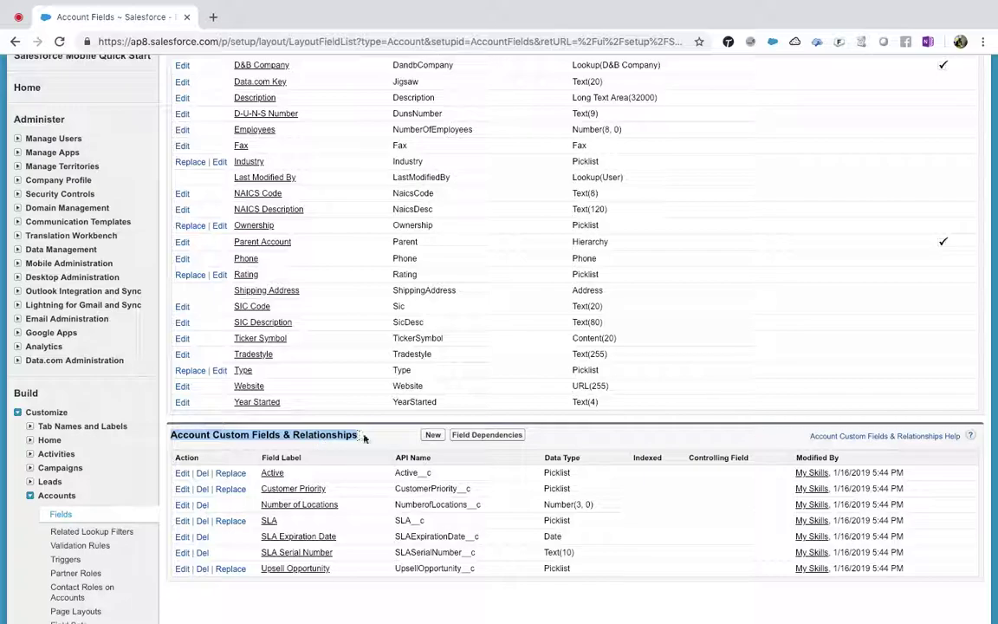
- Start a new Account custom field with the Text data type and advance to Step 2
{"action": "left_click", "coordinate": [433, 435]}
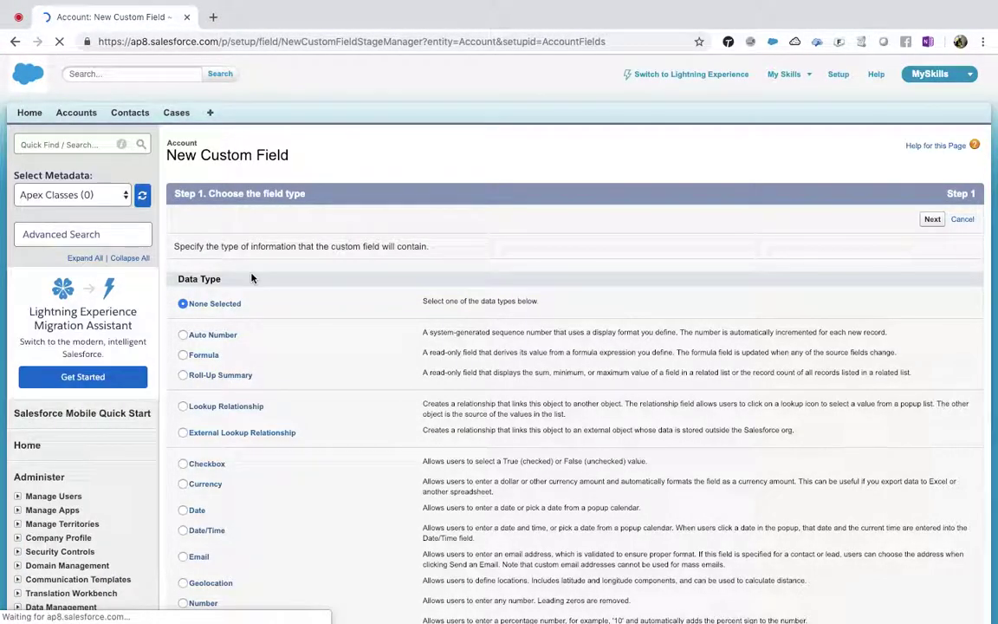
{"action": "scroll", "coordinate": [251, 276], "scroll_direction": "down", "scroll_amount": 3}
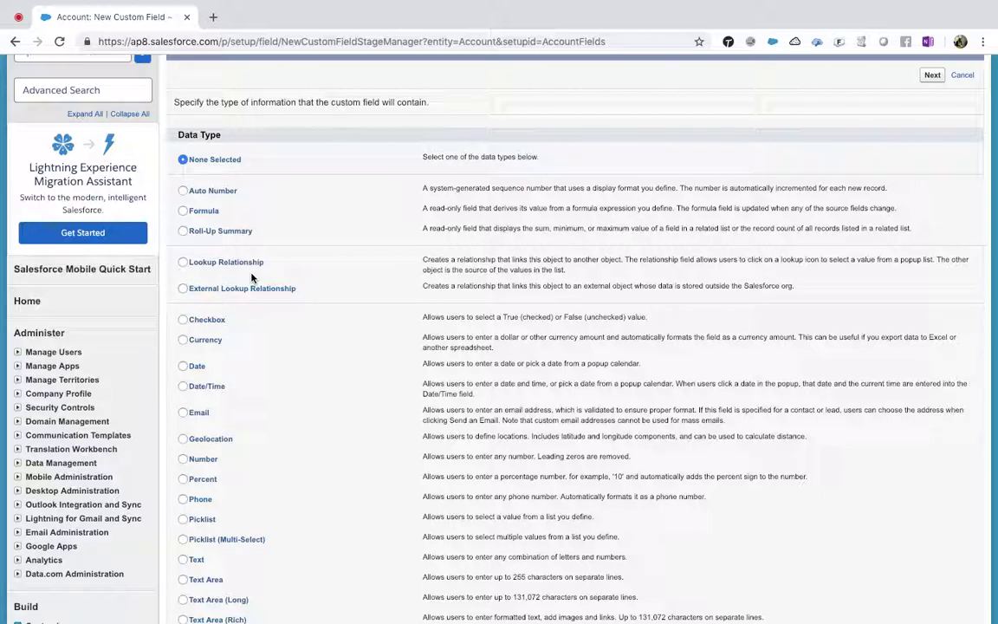
{"action": "scroll", "coordinate": [251, 277], "scroll_direction": "down", "scroll_amount": 1}
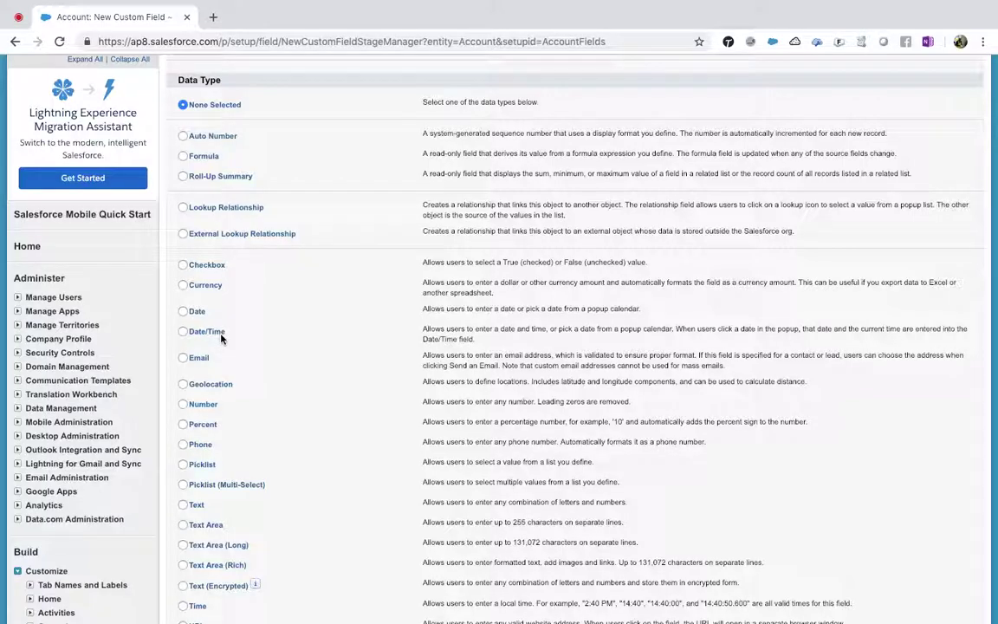
{"action": "scroll", "coordinate": [198, 300], "scroll_direction": "down", "scroll_amount": 1}
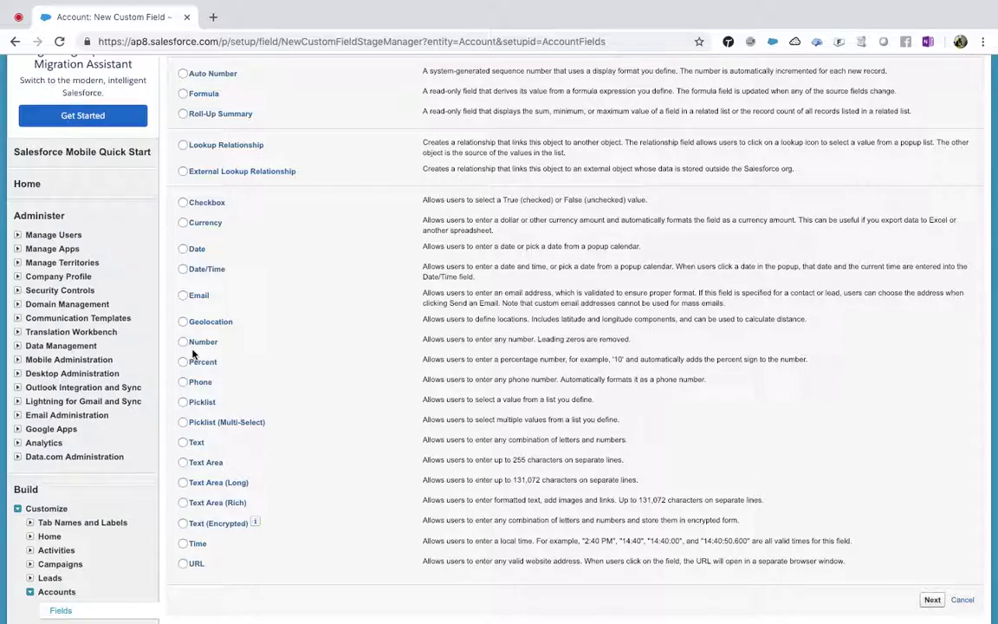
{"action": "left_click", "coordinate": [183, 443]}
{"action": "left_click", "coordinate": [932, 600]}
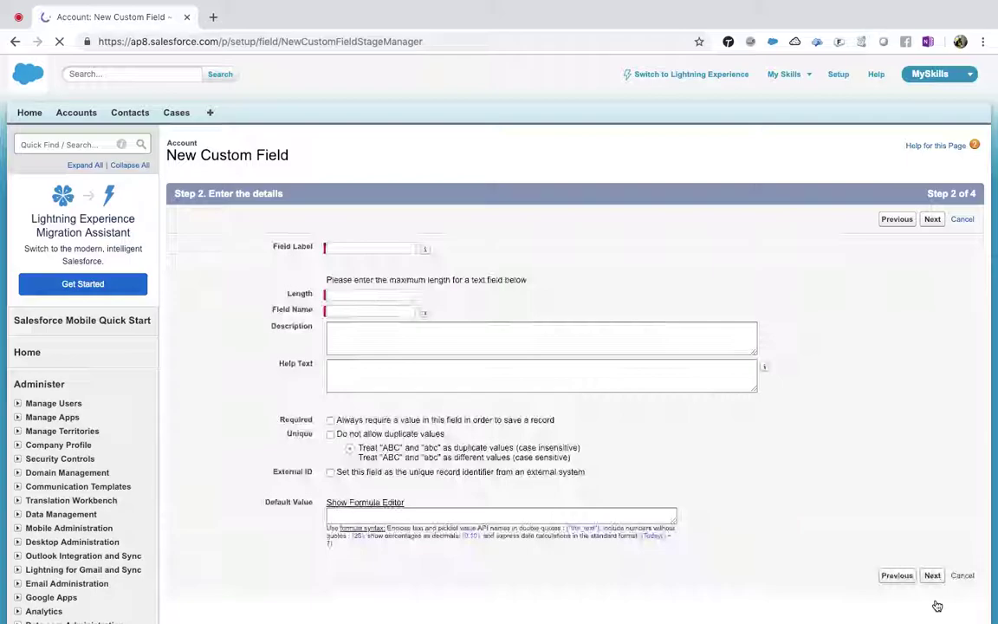
- Enter label 'Account Nick Name', length 15, and description 'This field is created for Account Nick Name'
{"action": "left_click", "coordinate": [383, 247]}
{"action": "type", "text": "Account N"}
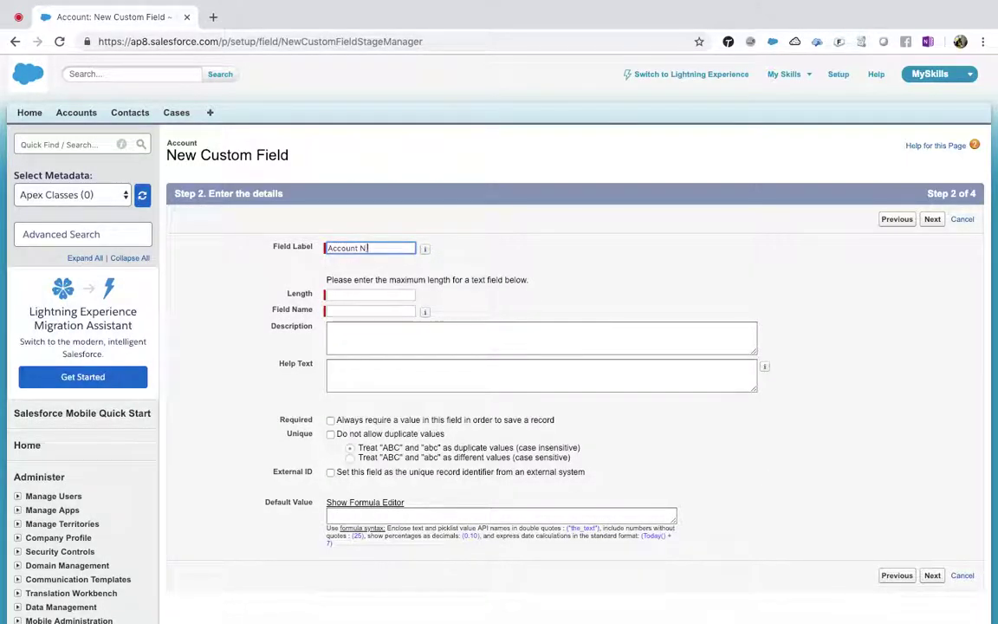
{"action": "type", "text": "ick Name"}
{"action": "key", "text": "Tab"}
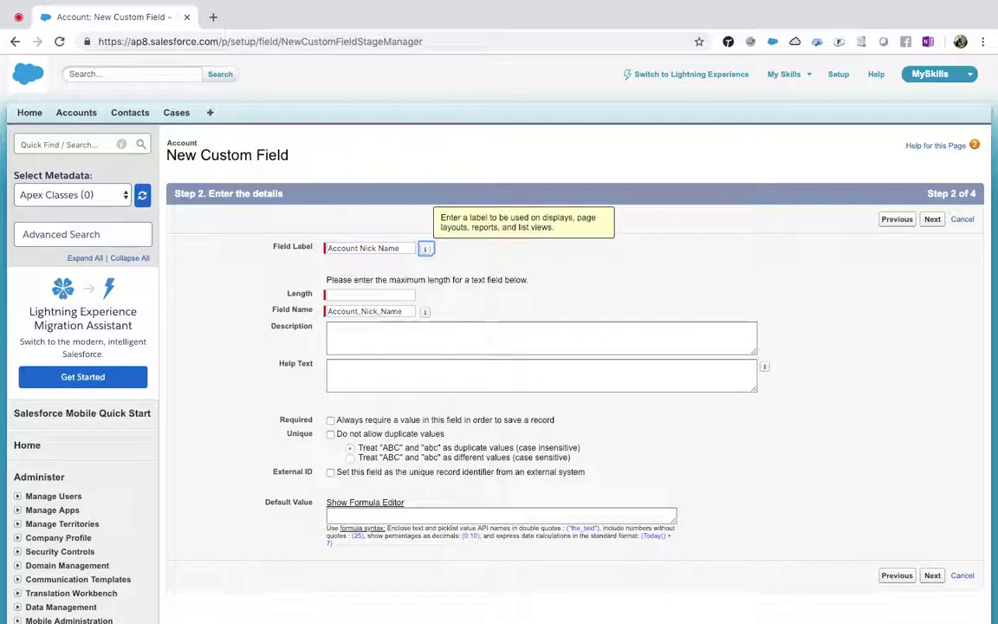
{"action": "left_click", "coordinate": [386, 293]}
{"action": "type", "text": "15"}
{"action": "left_click", "coordinate": [416, 336]}
{"action": "type", "text": "T"}
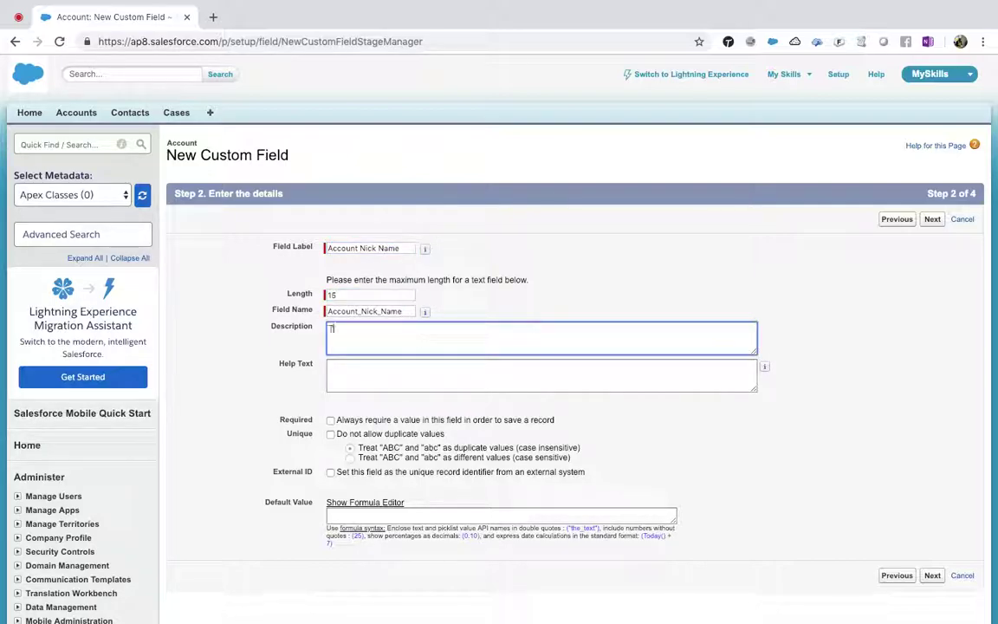
{"action": "type", "text": "H"}
{"action": "key", "text": "BackSpace"}
{"action": "type", "text": "his field"}
{"action": "type", "text": "is created for Account Nick Name"}
- Begin the help text with 'PLease', then open the Accounts home in a new tab
{"action": "left_click", "coordinate": [427, 370]}
{"action": "type", "text": "PLease"}
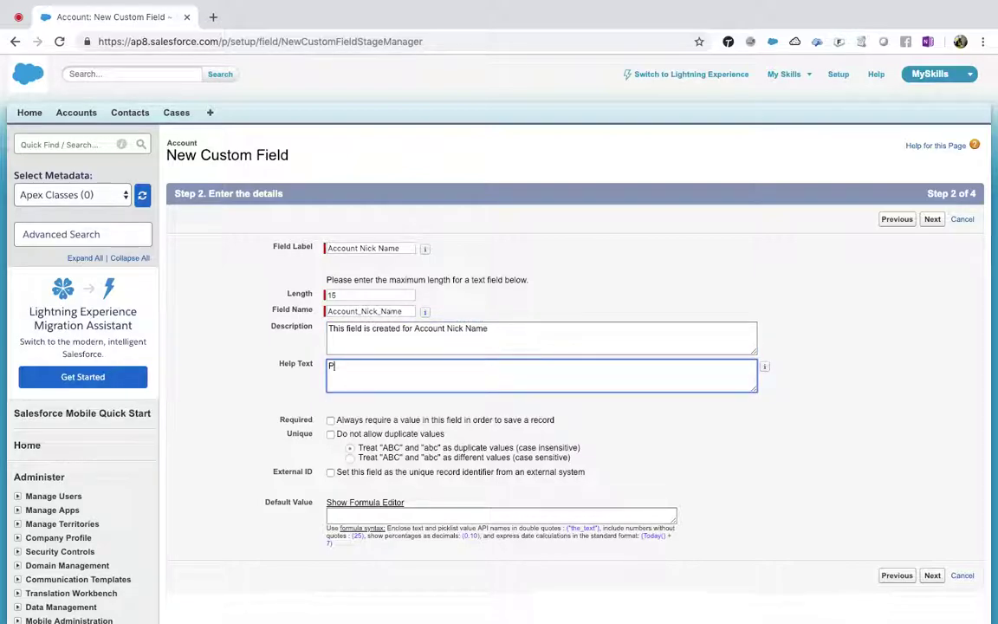
{"action": "left_click", "coordinate": [294, 328]}
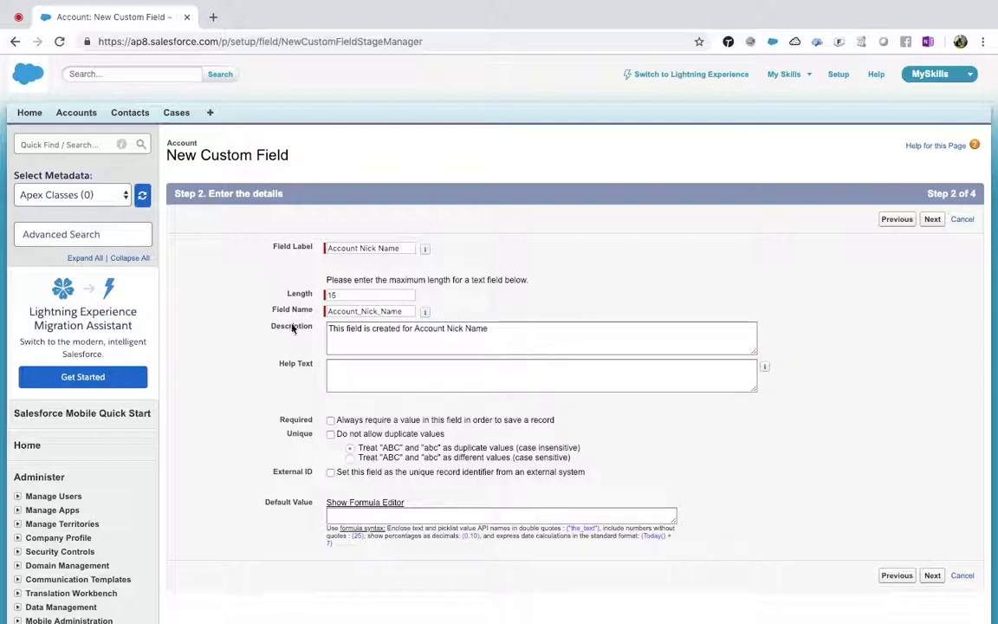
{"action": "double_click", "coordinate": [294, 327]}
{"action": "left_click", "coordinate": [362, 365]}
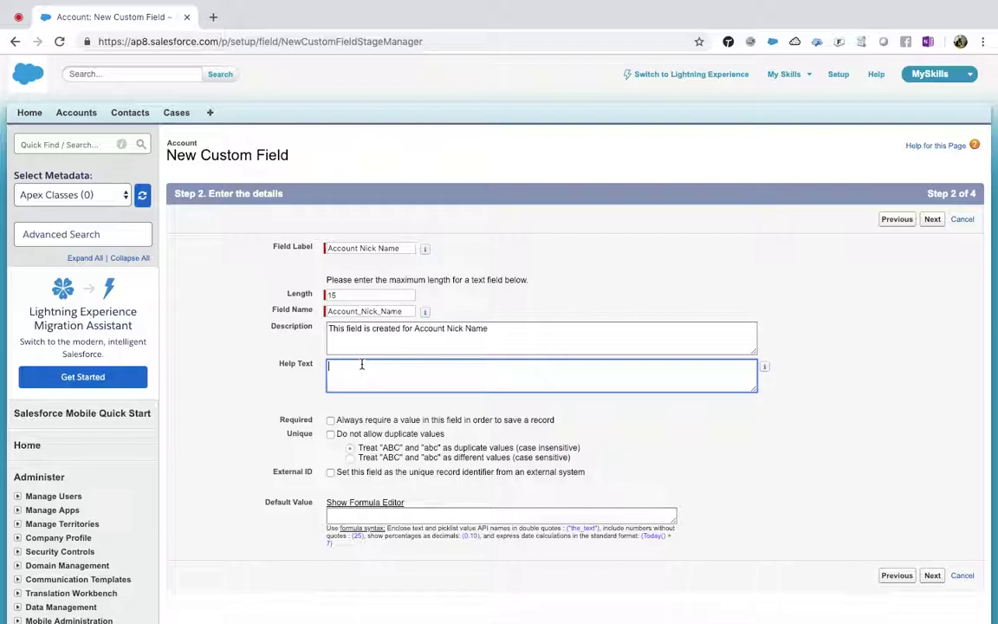
{"action": "middle_click", "coordinate": [76, 113]}
- In the second tab, open a blank New Account form and scroll through it
{"action": "left_click", "coordinate": [252, 15]}
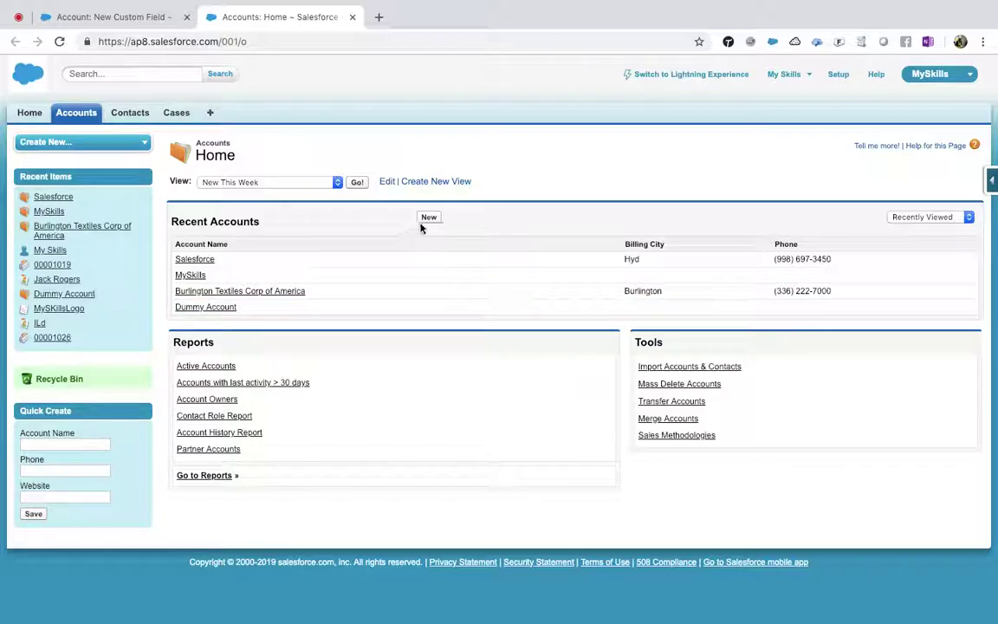
{"action": "left_click", "coordinate": [423, 220]}
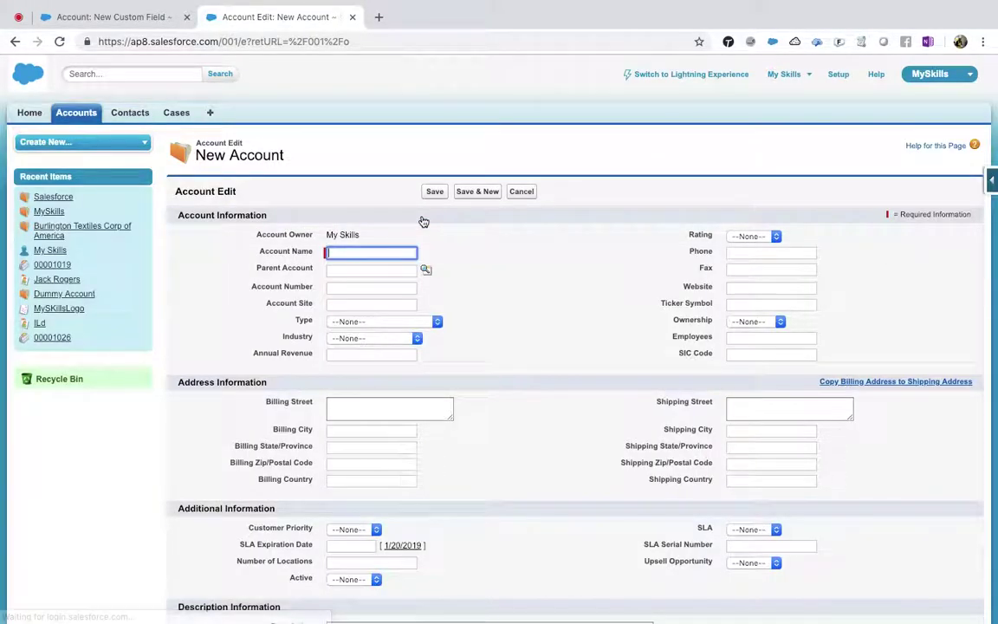
{"action": "scroll", "coordinate": [424, 222], "scroll_direction": "down", "scroll_amount": 1}
{"action": "scroll", "coordinate": [424, 222], "scroll_direction": "down", "scroll_amount": 1}
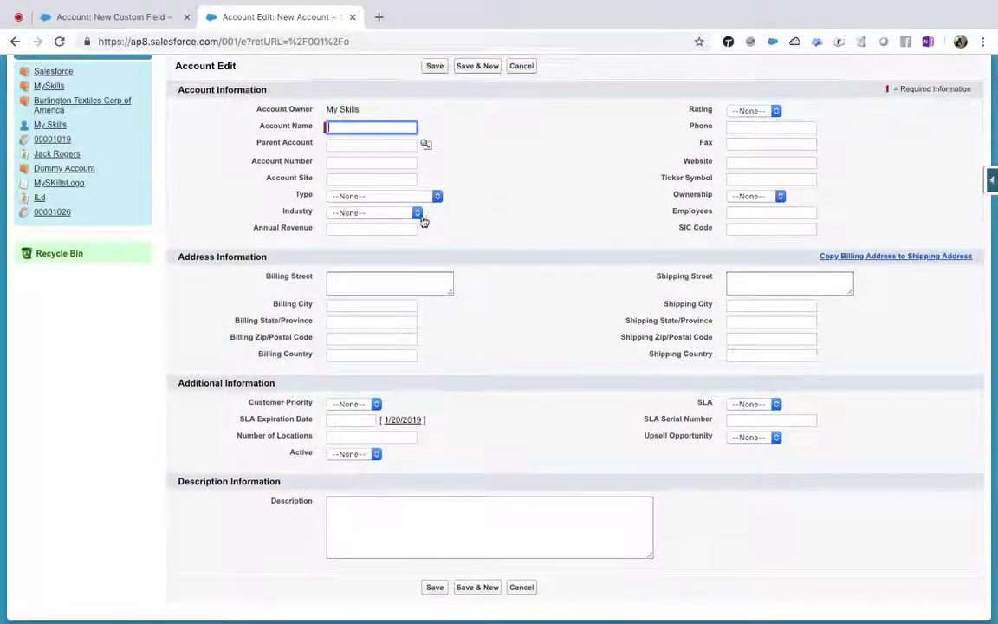
{"action": "scroll", "coordinate": [424, 222], "scroll_direction": "up", "scroll_amount": 2}
{"action": "scroll", "coordinate": [423, 222], "scroll_direction": "up", "scroll_amount": 1}
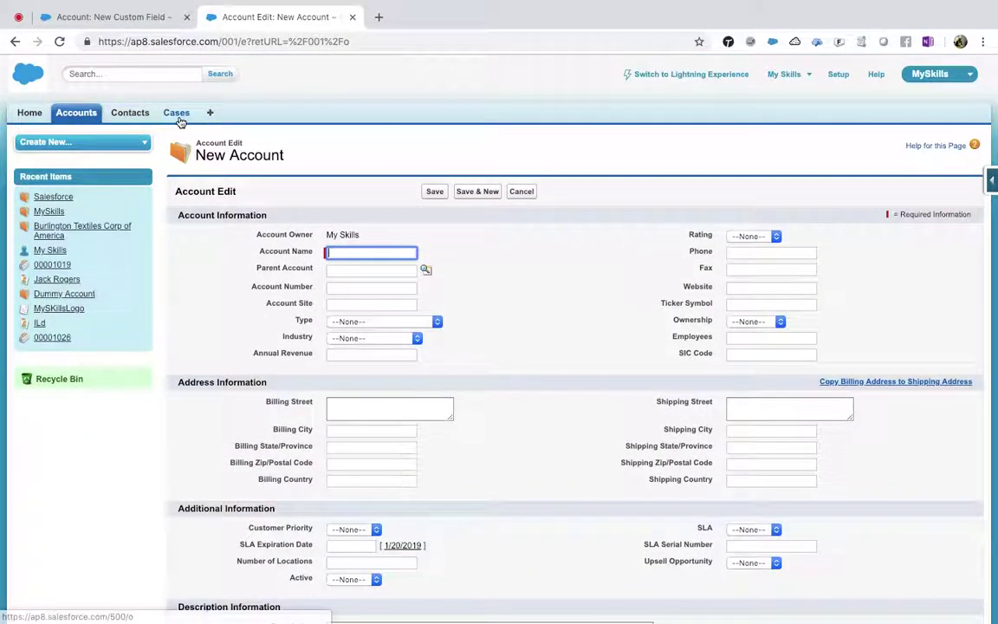
- Preview the blank New Case and New Contact forms, then return to the custom field tab
{"action": "left_click", "coordinate": [178, 118]}
{"action": "left_click", "coordinate": [428, 215]}
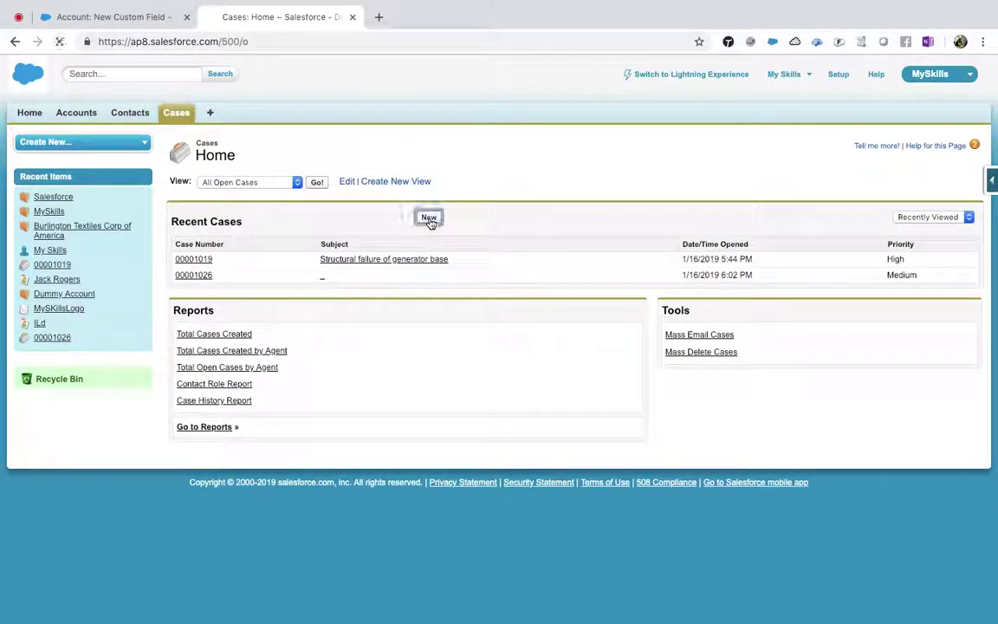
{"action": "scroll", "coordinate": [431, 224], "scroll_direction": "down", "scroll_amount": 2}
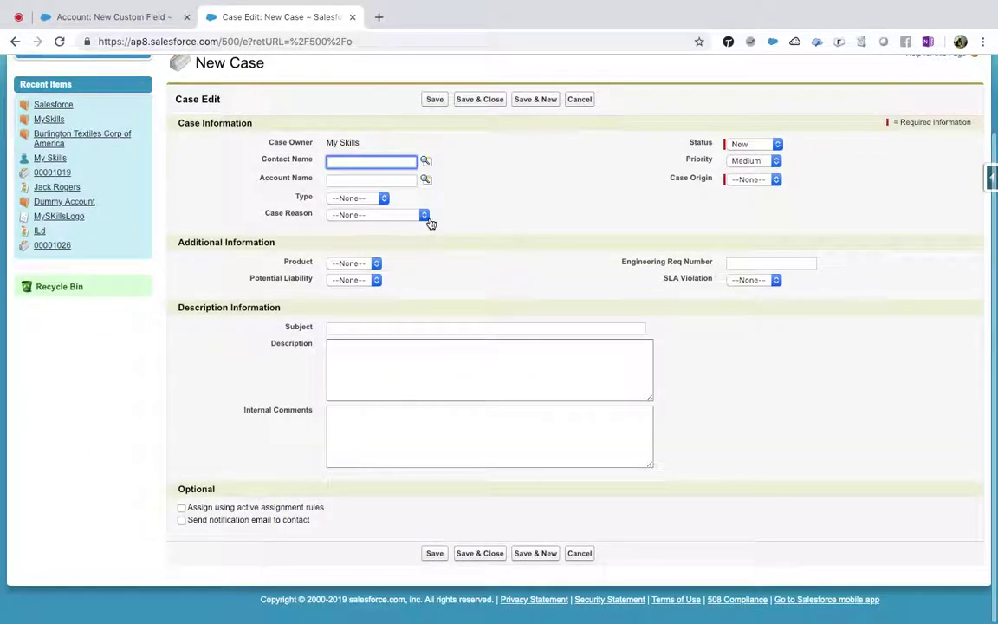
{"action": "scroll", "coordinate": [431, 223], "scroll_direction": "up", "scroll_amount": 2}
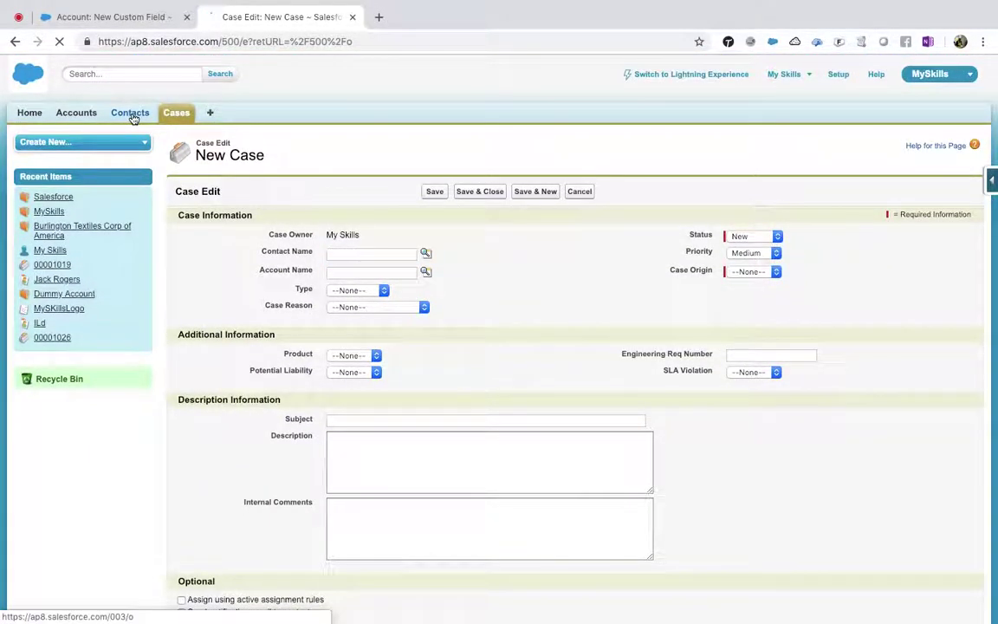
{"action": "left_click", "coordinate": [132, 115]}
{"action": "left_click", "coordinate": [430, 218]}
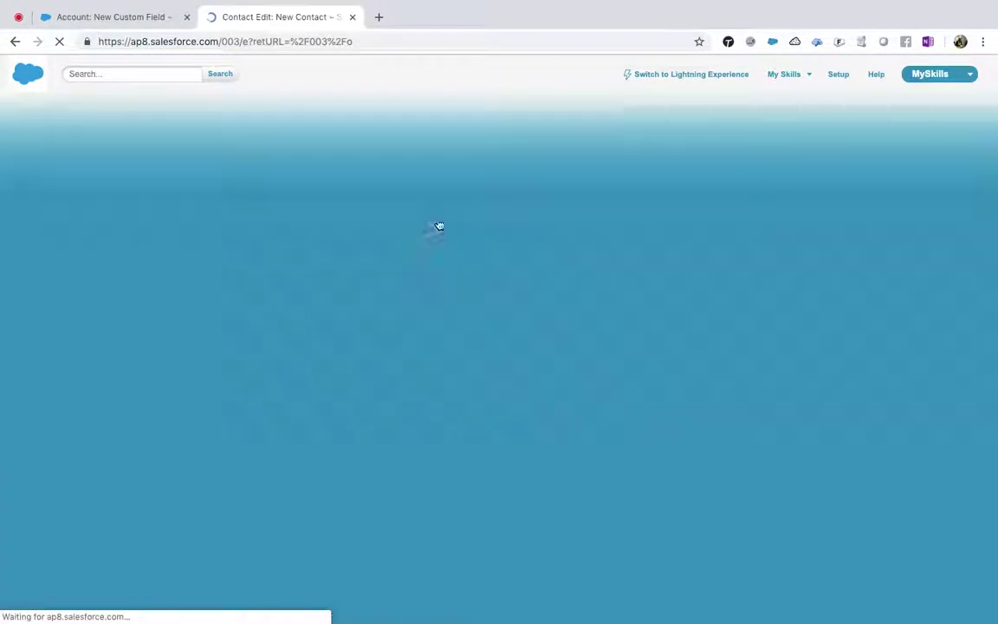
{"action": "scroll", "coordinate": [439, 223], "scroll_direction": "down", "scroll_amount": 4}
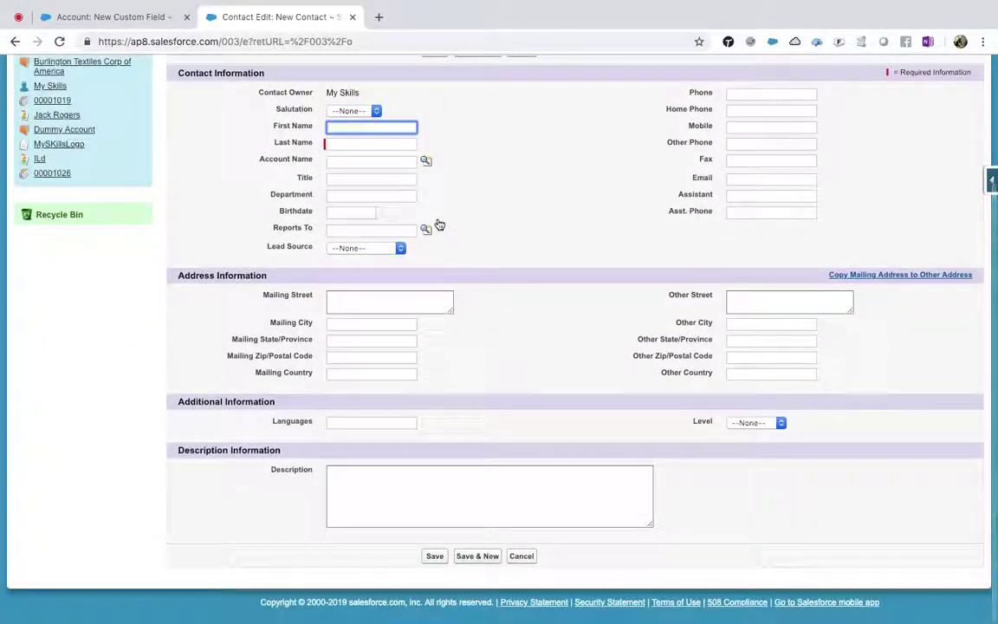
{"action": "left_click", "coordinate": [138, 21]}
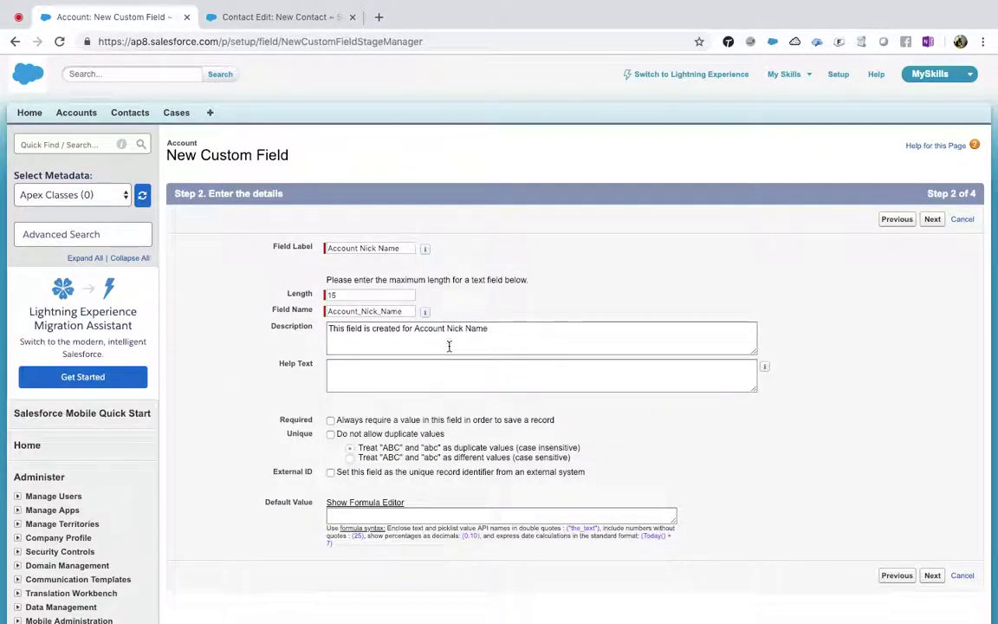
- Enter the help text 'Please provide the calling name' and review the remaining Step 2 options
{"action": "left_click", "coordinate": [399, 364]}
{"action": "type", "text": "Pleas"}
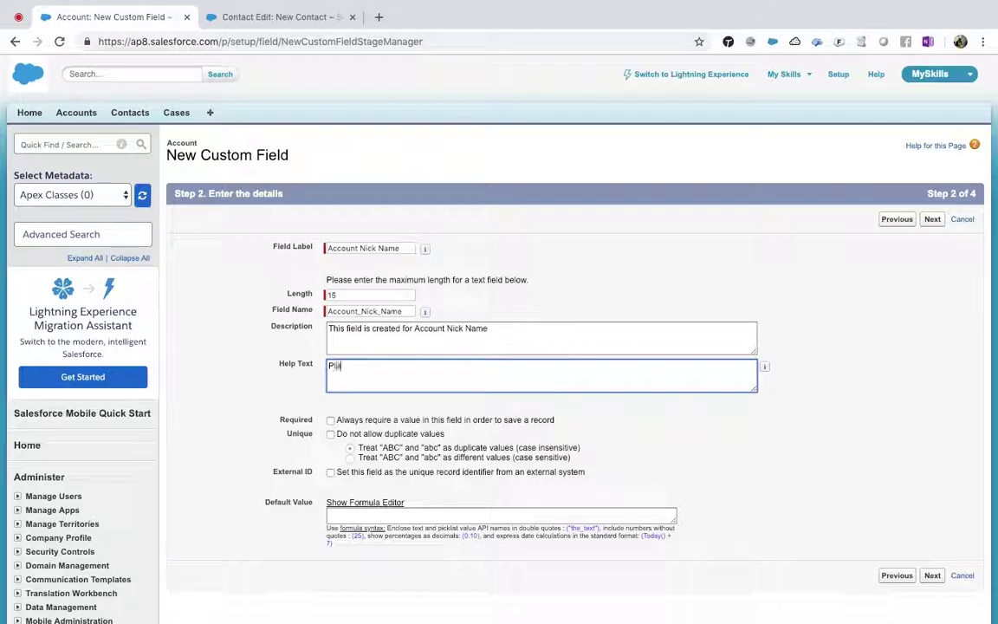
{"action": "key", "text": "BackSpace"}
{"action": "key", "text": "BackSpace"}
{"action": "key", "text": "BackSpace"}
{"action": "type", "text": "ease provide the calling name"}
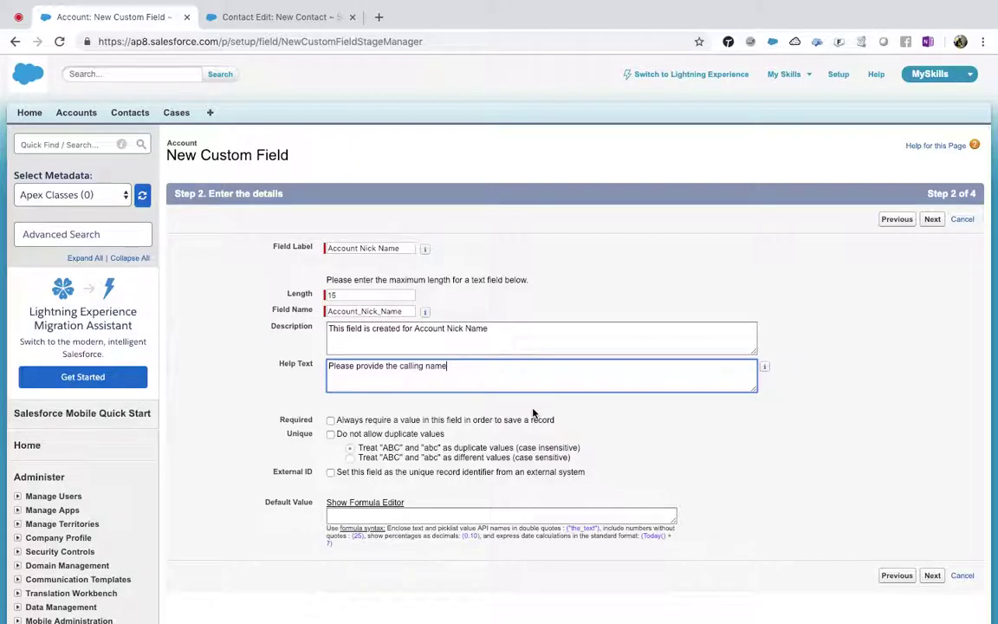
{"action": "scroll", "coordinate": [533, 414], "scroll_direction": "down", "scroll_amount": 2}
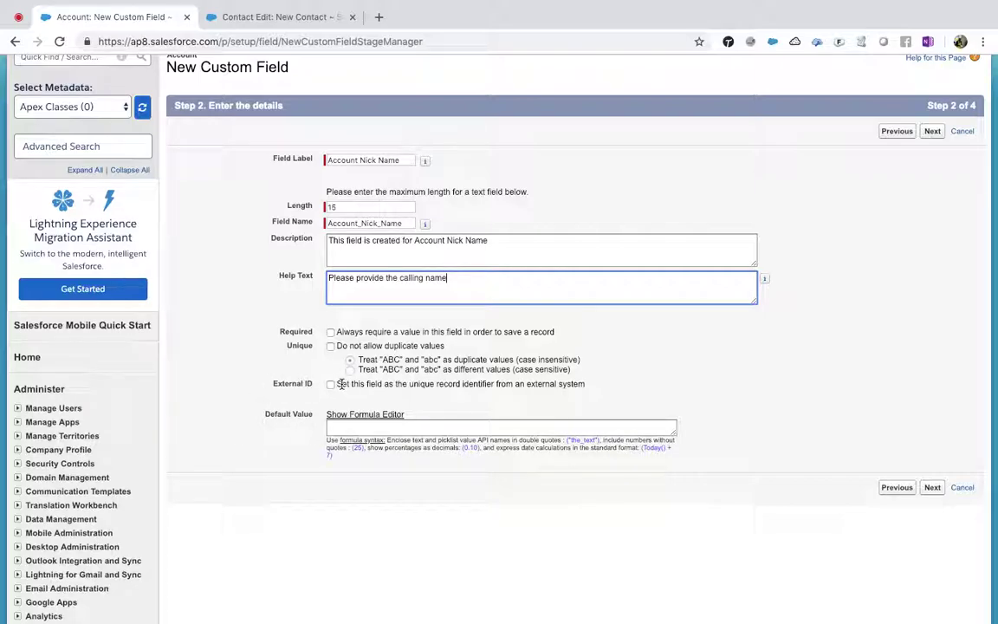
{"action": "left_click", "coordinate": [330, 346]}
- Make Account Nick Name visible to all profiles and advance to the page layouts step
{"action": "left_click", "coordinate": [932, 131]}
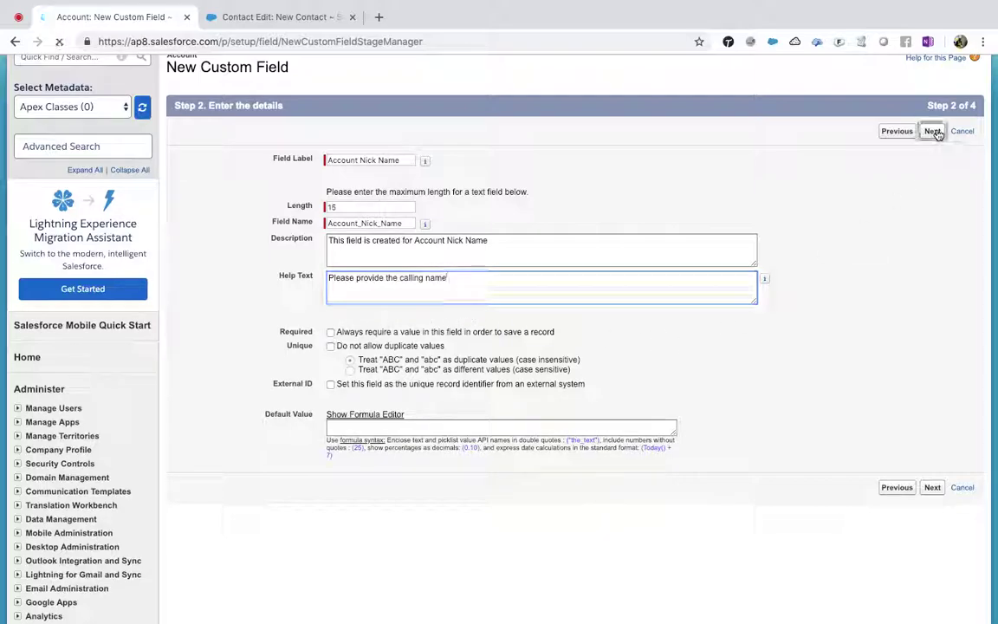
{"action": "scroll", "coordinate": [576, 259], "scroll_direction": "down", "scroll_amount": 4}
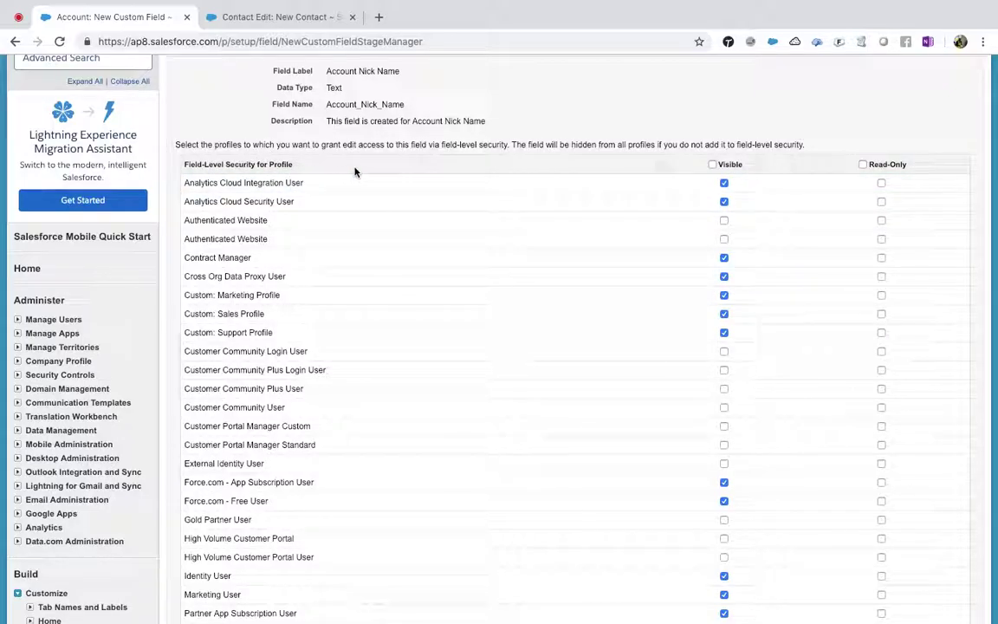
{"action": "left_click", "coordinate": [712, 164]}
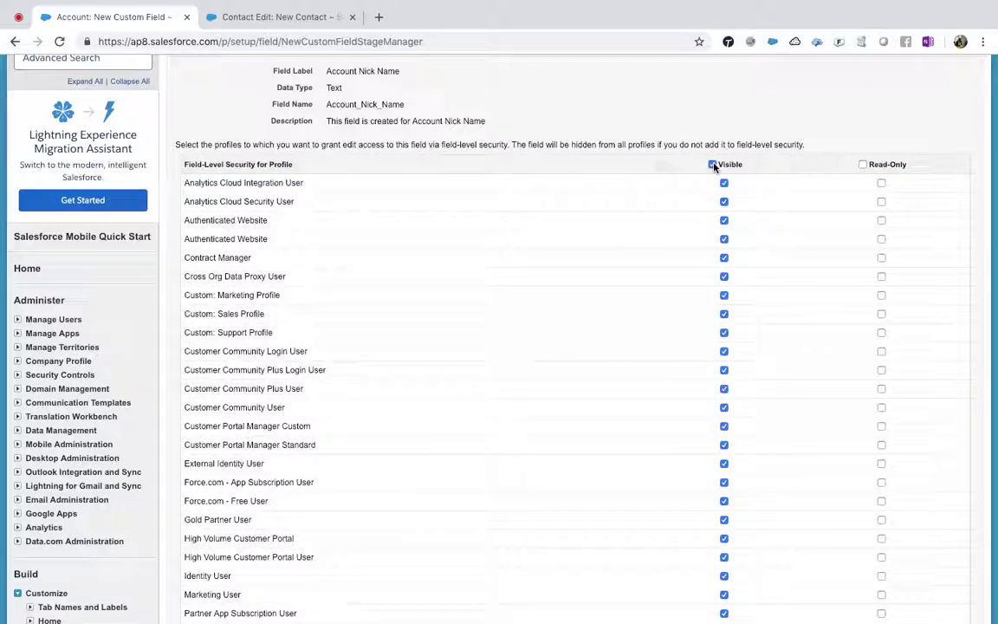
{"action": "scroll", "coordinate": [712, 164], "scroll_direction": "down", "scroll_amount": 12}
{"action": "scroll", "coordinate": [715, 174], "scroll_direction": "up", "scroll_amount": 3}
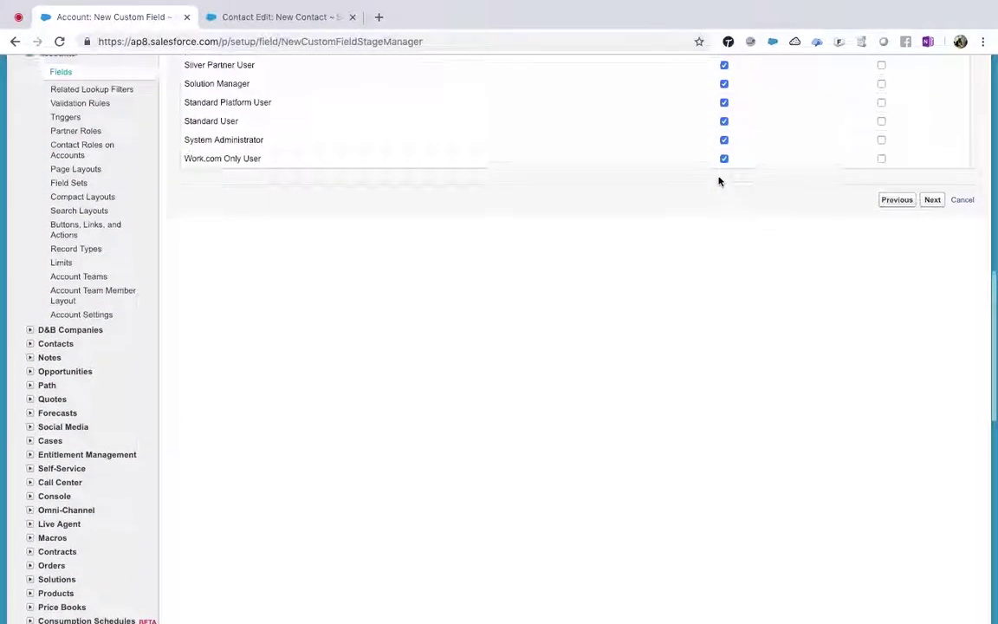
{"action": "left_click", "coordinate": [932, 200]}
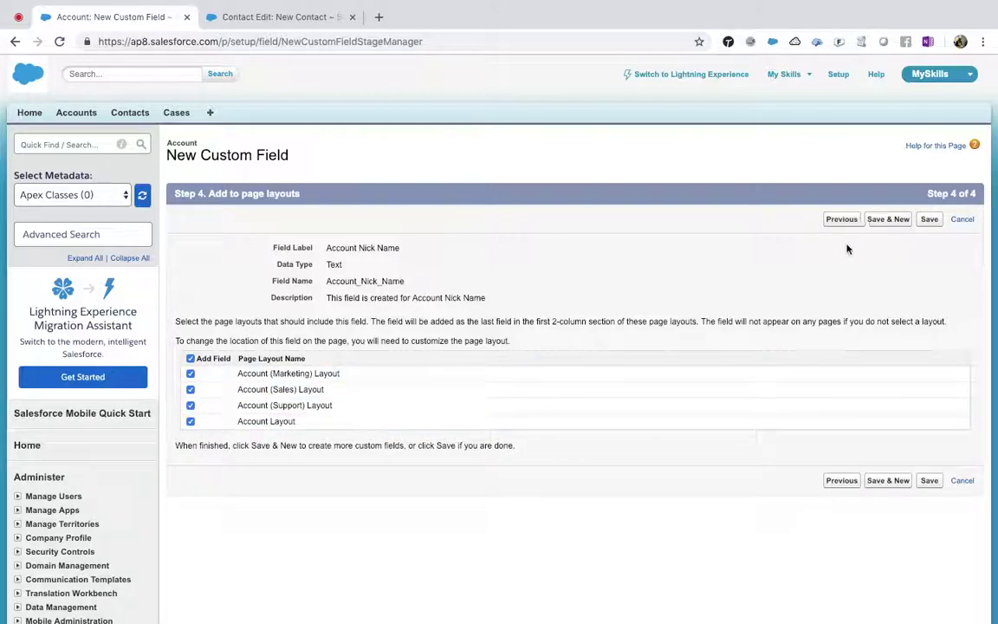
- Save the field and open the Salesforce account to view Account Nick Name's help text
{"action": "left_click", "coordinate": [929, 220]}
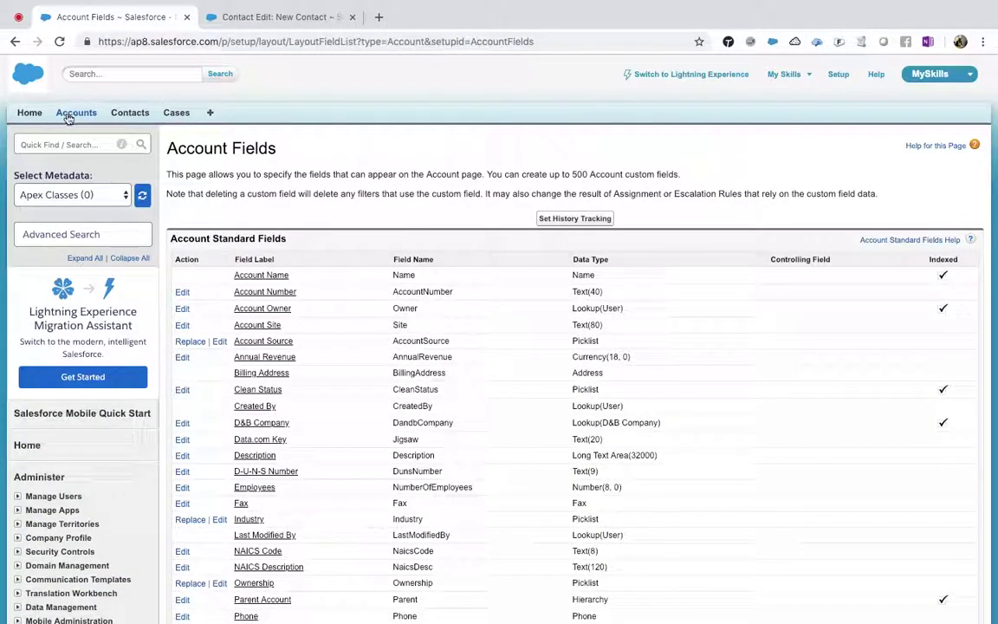
{"action": "left_click", "coordinate": [68, 118]}
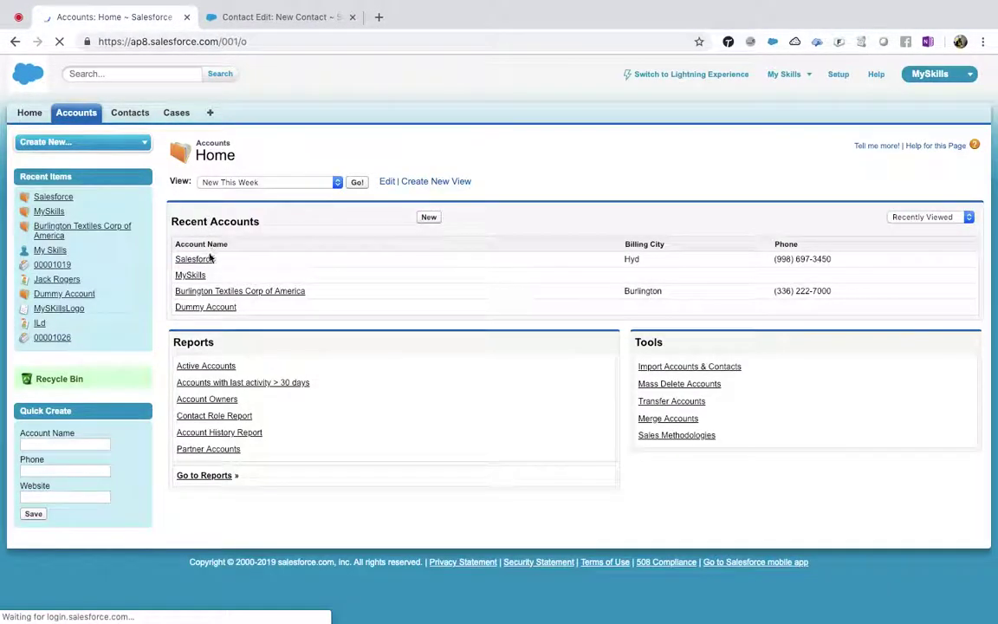
{"action": "left_click", "coordinate": [196, 260]}
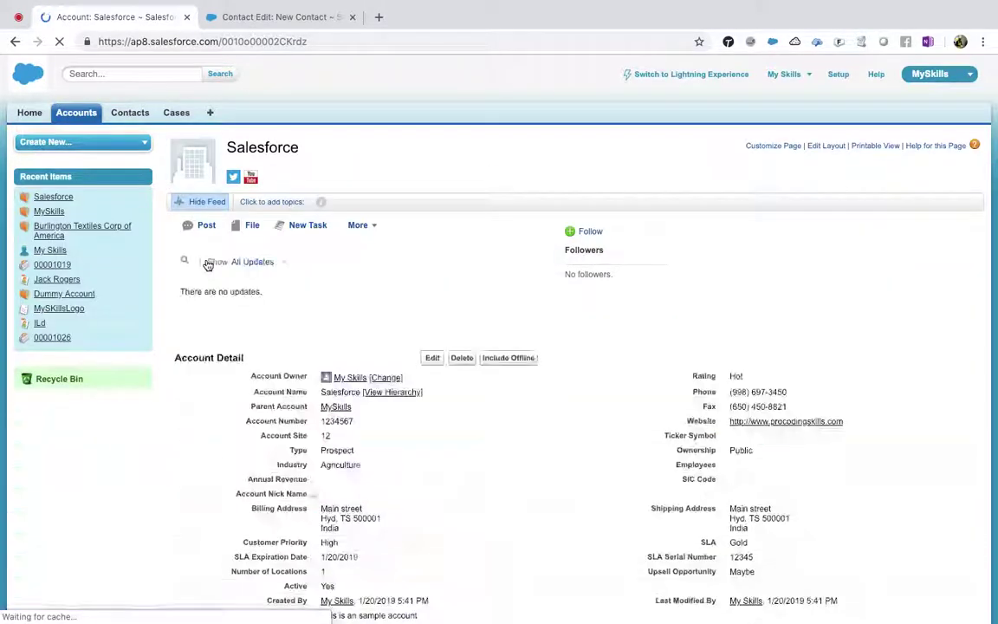
{"action": "scroll", "coordinate": [208, 265], "scroll_direction": "down", "scroll_amount": 5}
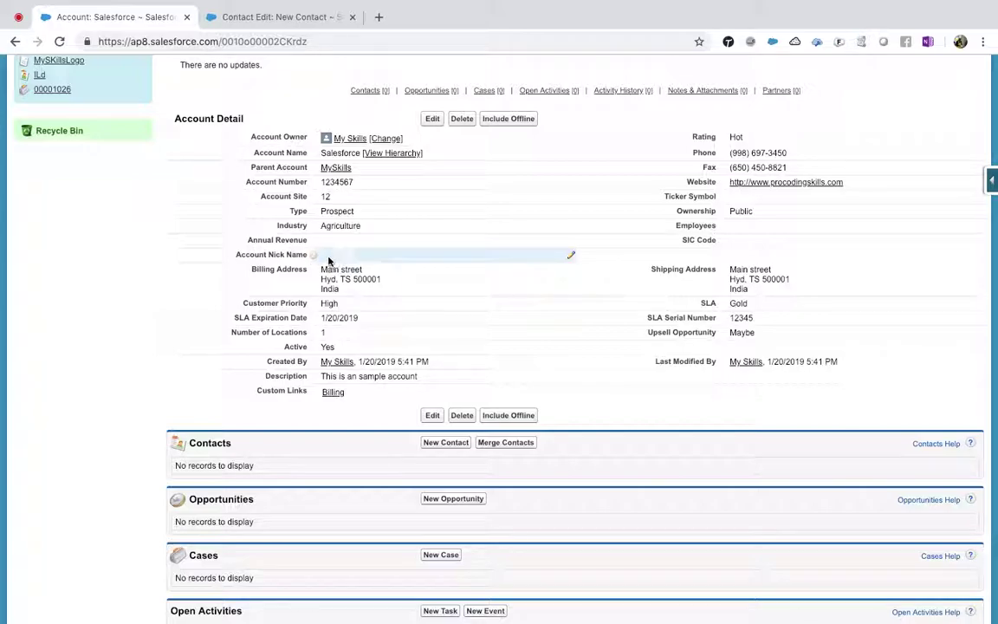
{"action": "mouse_move", "coordinate": [313, 257]}
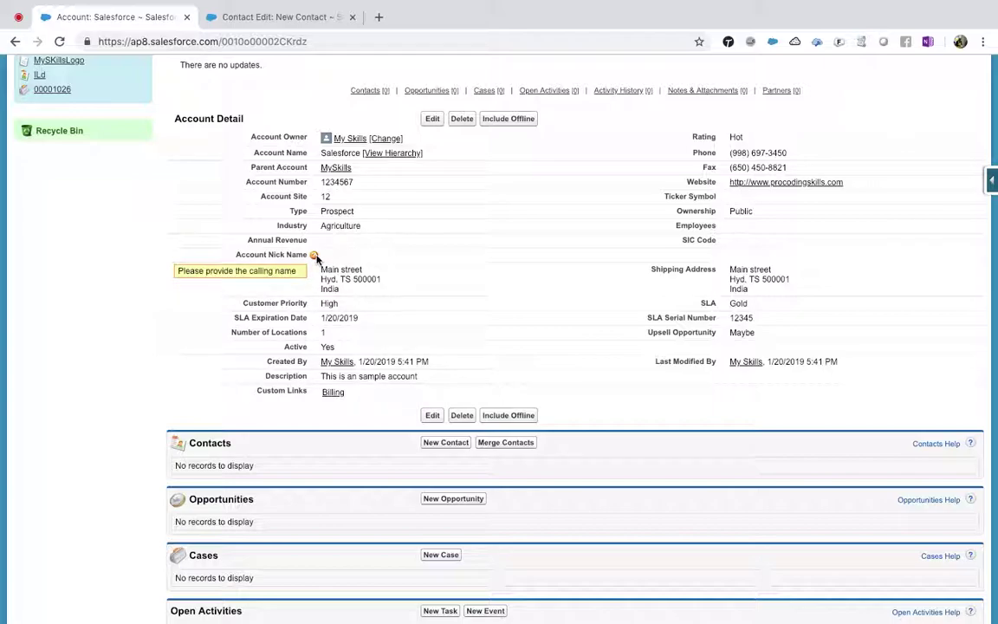
- Close the New Contact tab, come back from the call window, and dismiss the sharing notification
{"action": "left_click", "coordinate": [352, 17]}
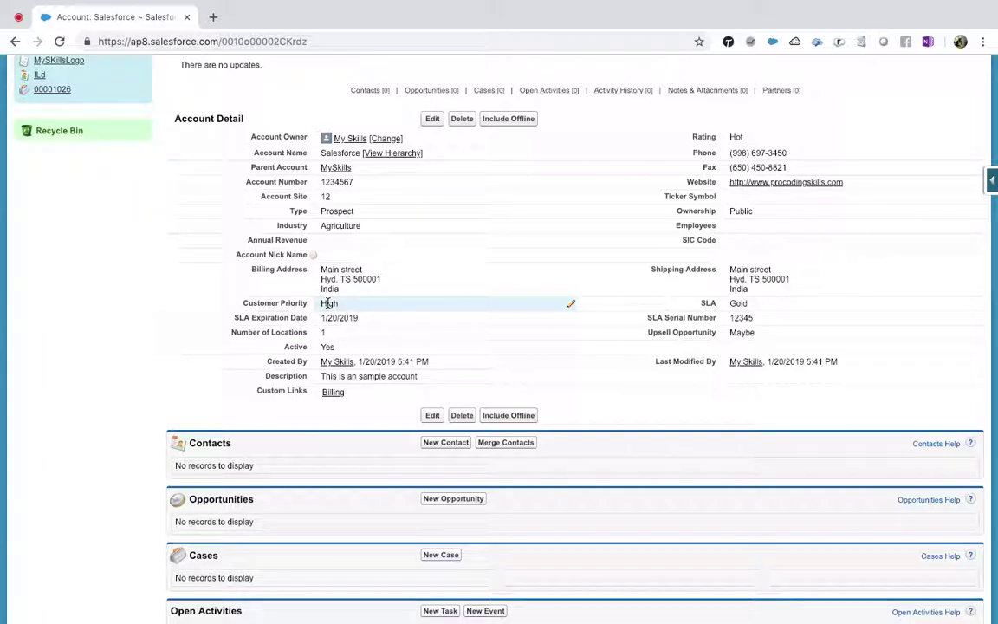
{"action": "key", "text": "alt+Tab"}
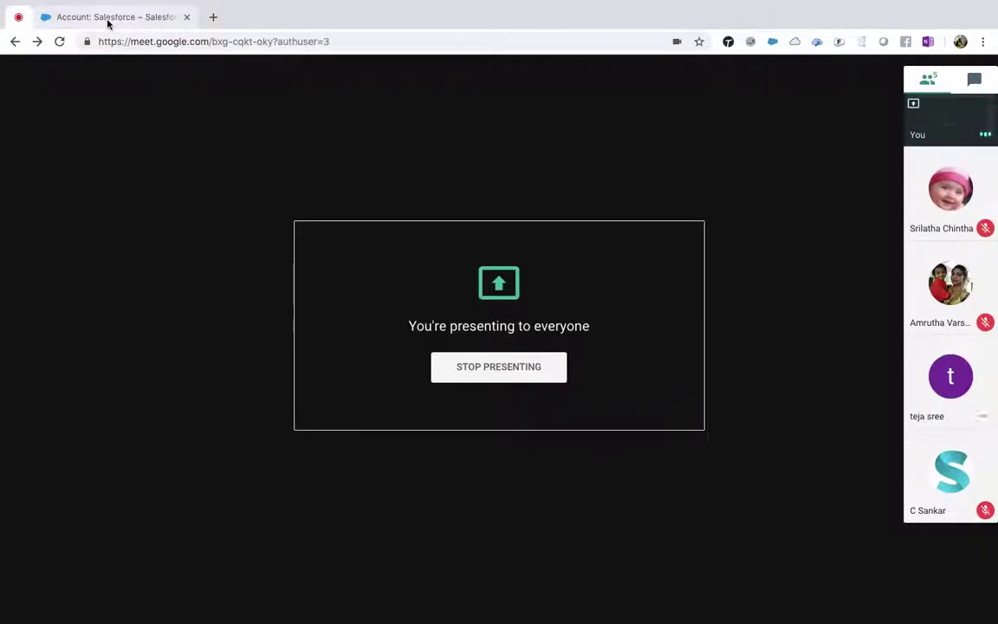
{"action": "left_click", "coordinate": [108, 24]}
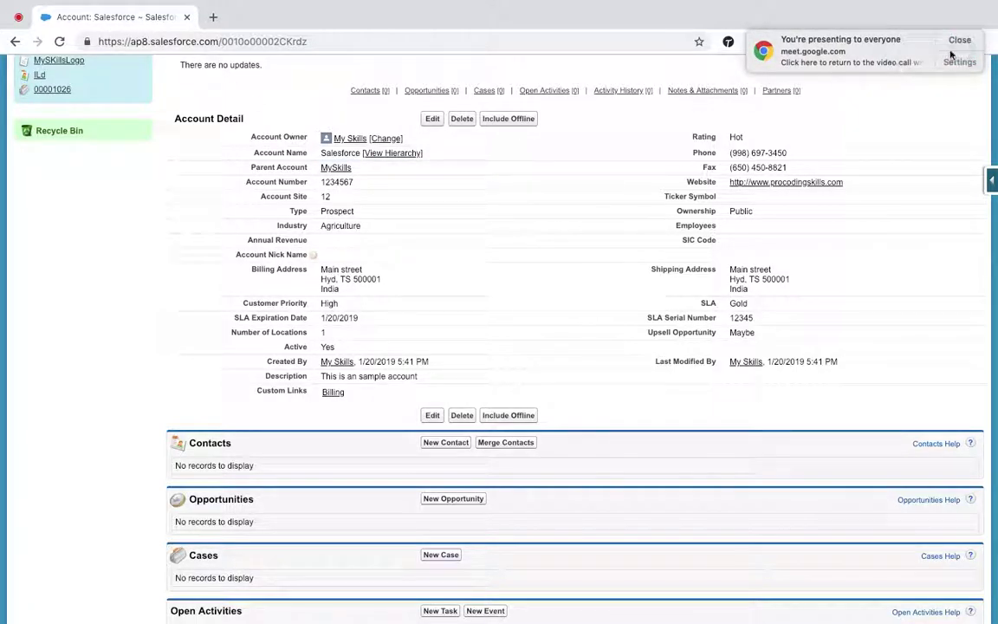
{"action": "left_click", "coordinate": [957, 40]}
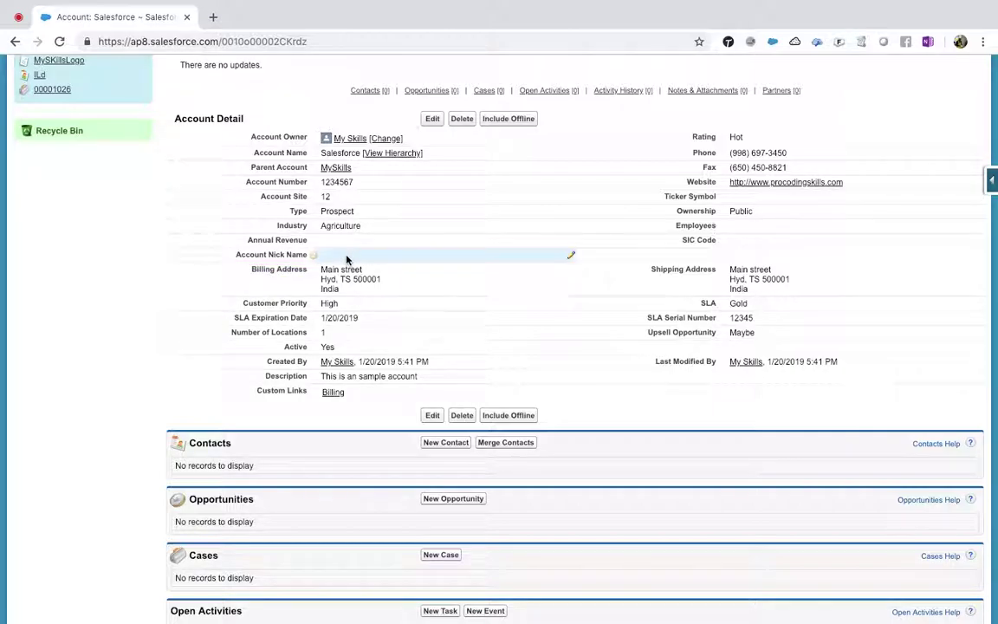
{"action": "scroll", "coordinate": [346, 259], "scroll_direction": "up", "scroll_amount": 1}
{"action": "mouse_move", "coordinate": [347, 259]}
{"action": "scroll", "coordinate": [346, 258], "scroll_direction": "up", "scroll_amount": 2}
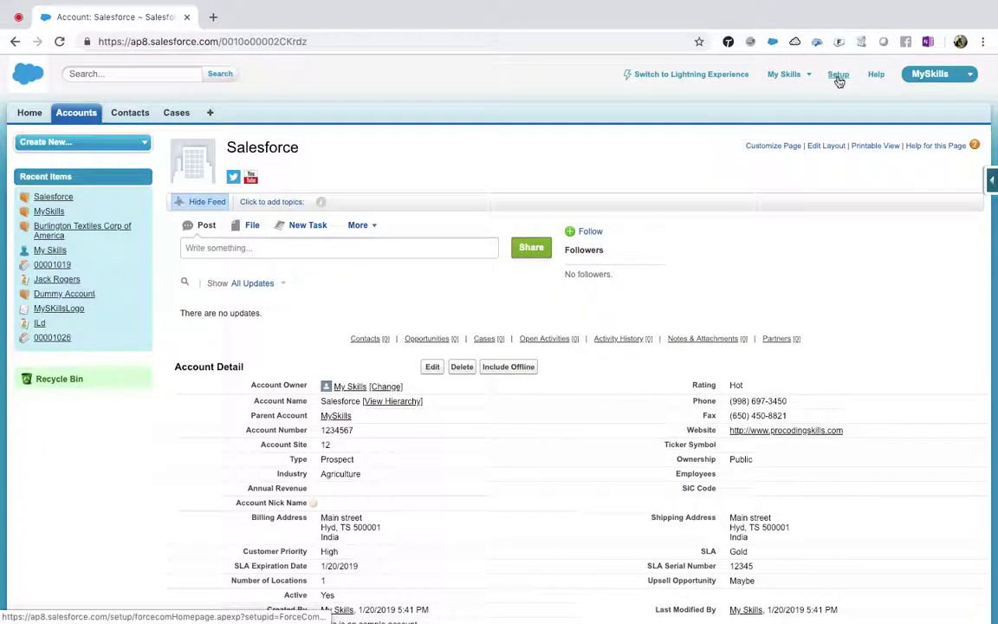
- Visit Setup's Customize > Accounts > Fields, then switch to the Accounts home page
{"action": "left_click", "coordinate": [837, 76]}
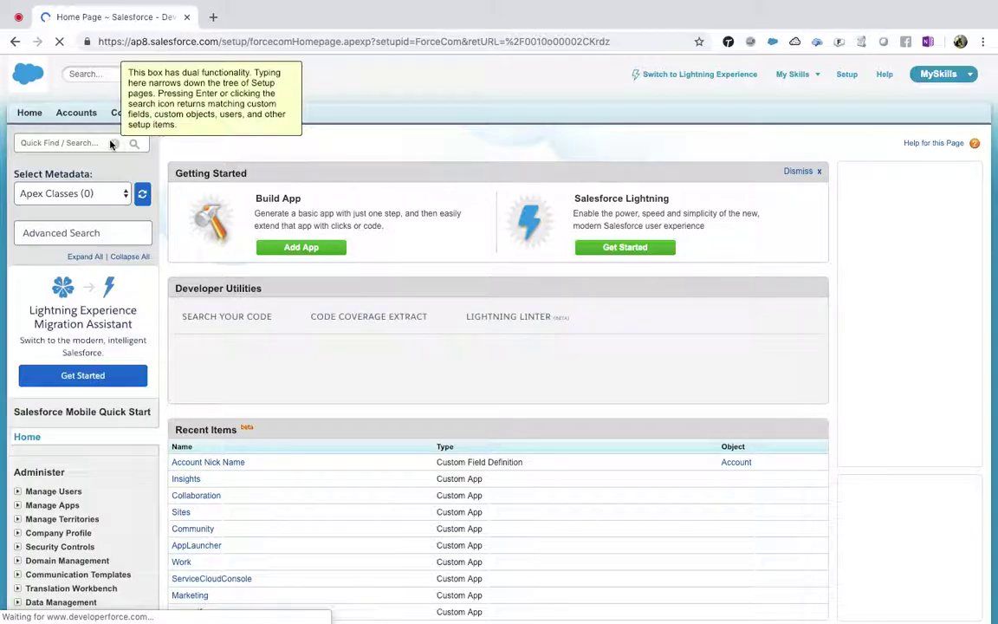
{"action": "scroll", "coordinate": [66, 245], "scroll_direction": "down", "scroll_amount": 6}
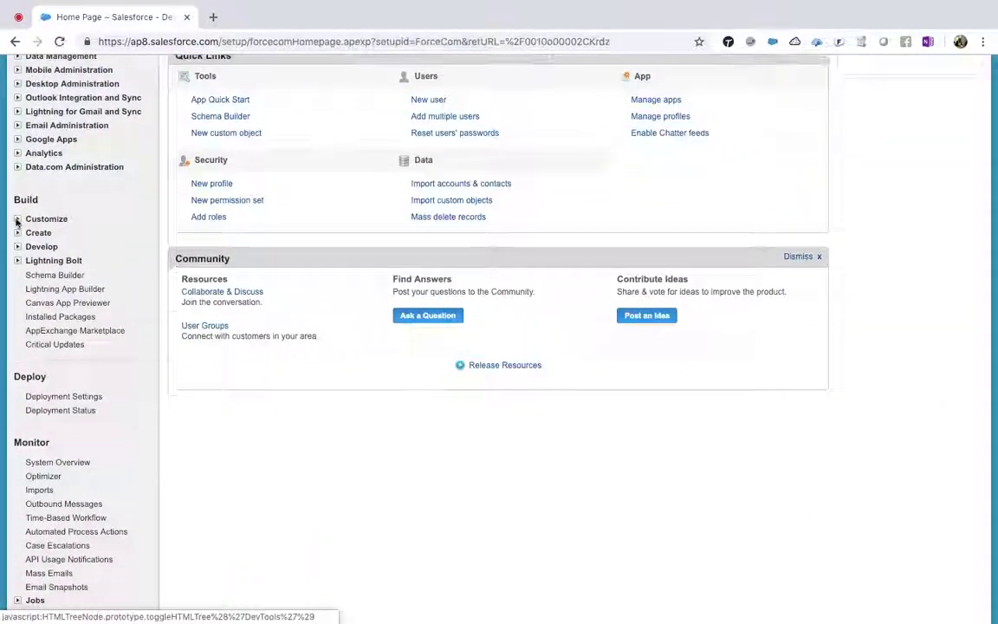
{"action": "left_click", "coordinate": [17, 218]}
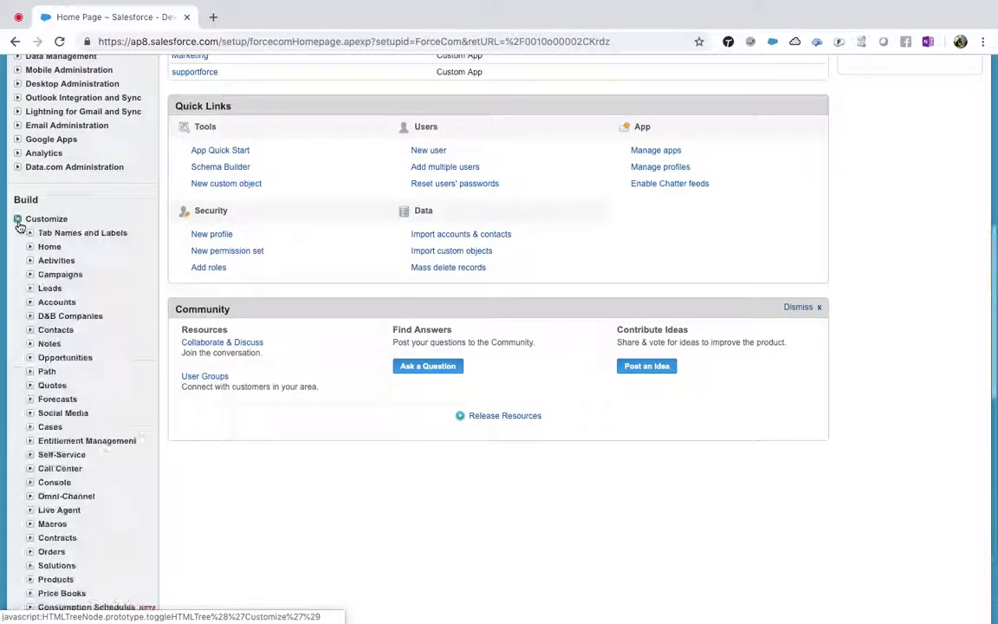
{"action": "left_click", "coordinate": [31, 302]}
{"action": "left_click", "coordinate": [62, 317]}
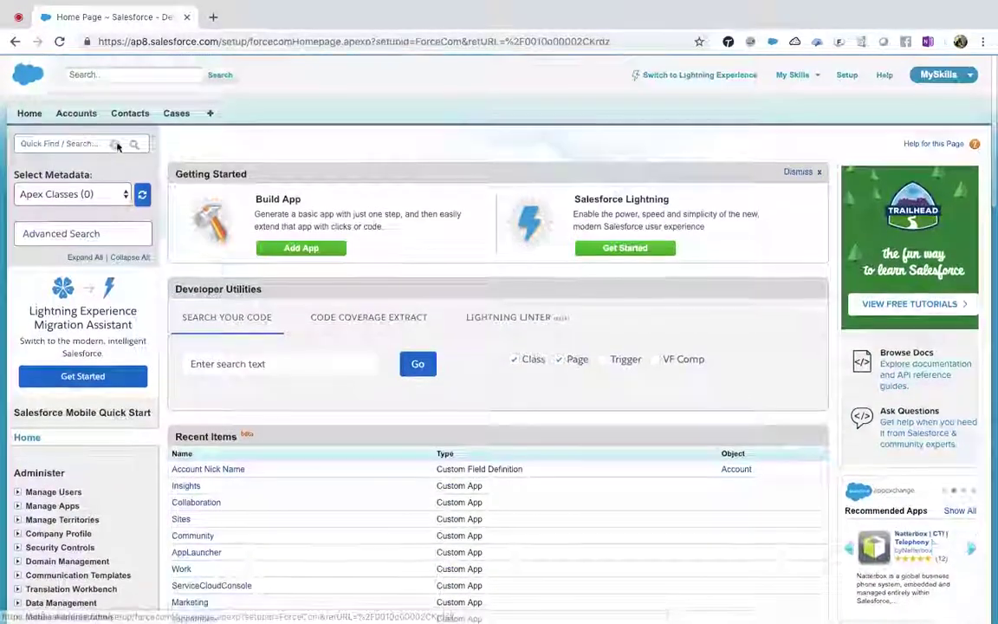
{"action": "left_click", "coordinate": [75, 113]}
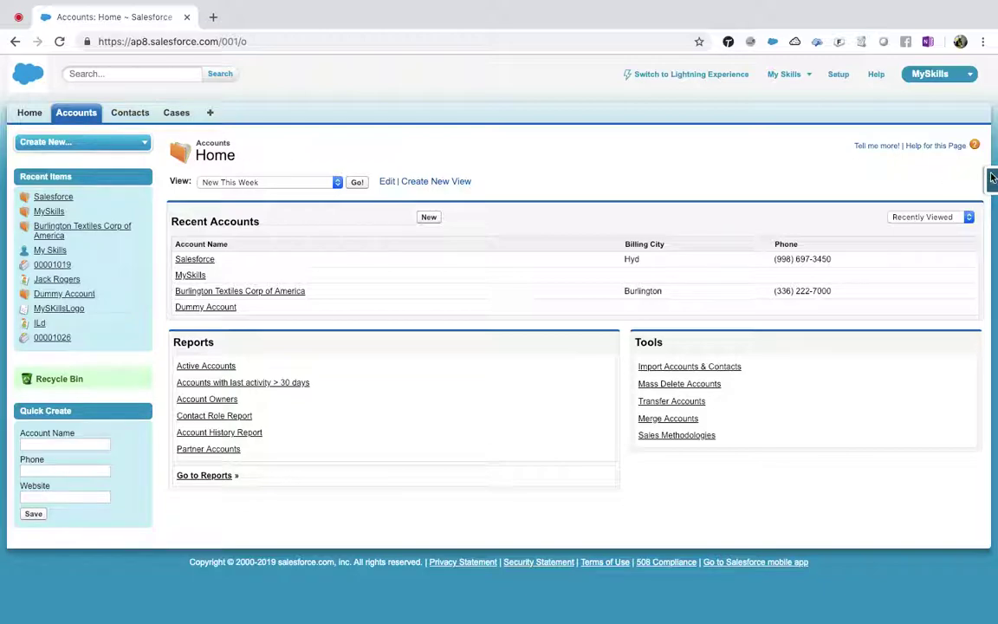
- Review Account fields via the Quick Access Menu's View Fields, then go to Contacts home
{"action": "left_click", "coordinate": [993, 182]}
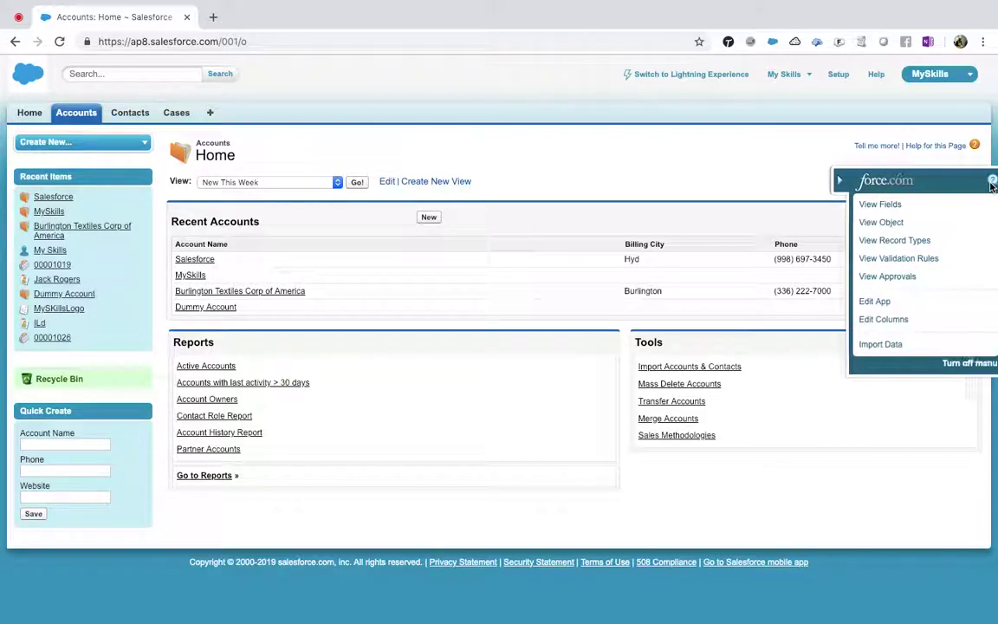
{"action": "left_click", "coordinate": [833, 181]}
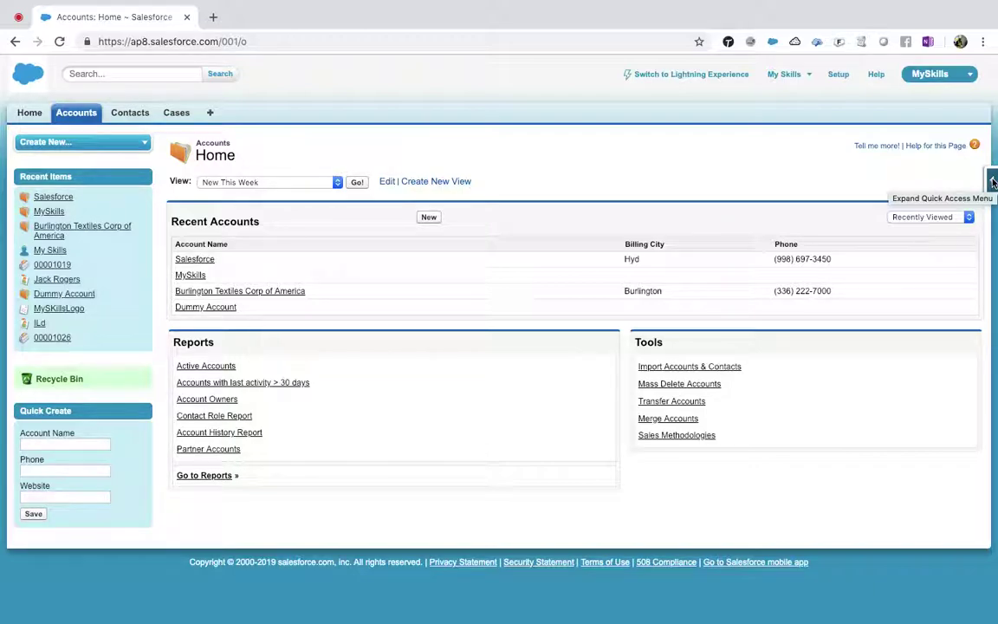
{"action": "left_click", "coordinate": [992, 181]}
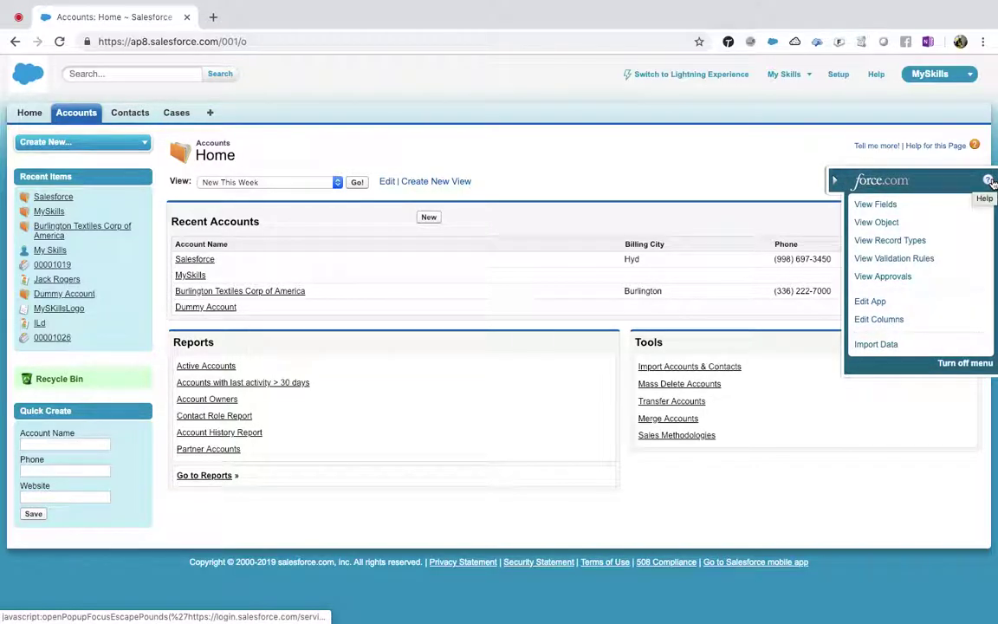
{"action": "left_click", "coordinate": [876, 205]}
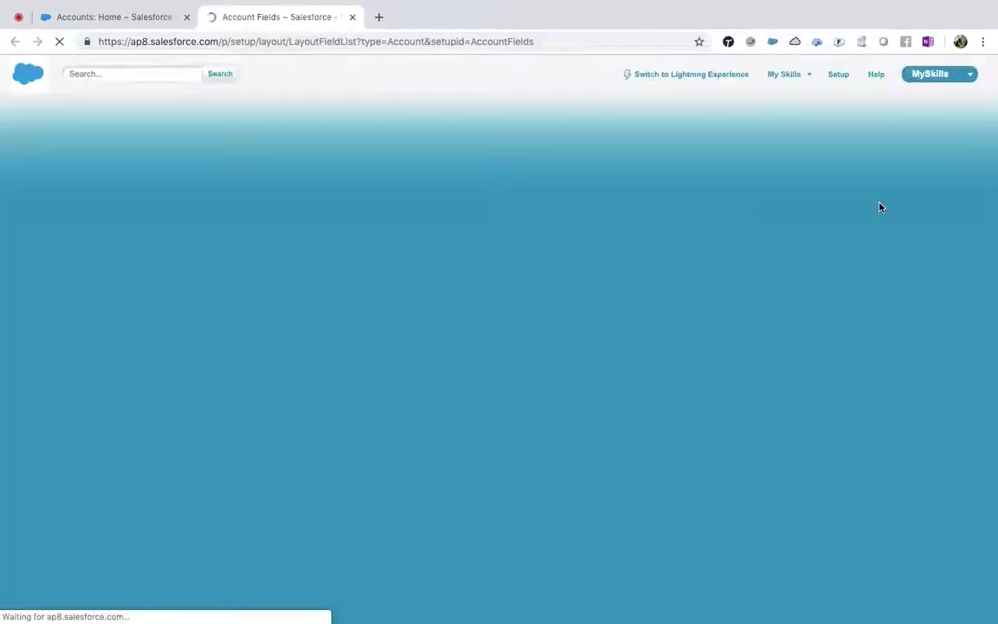
{"action": "scroll", "coordinate": [879, 208], "scroll_direction": "down", "scroll_amount": 4}
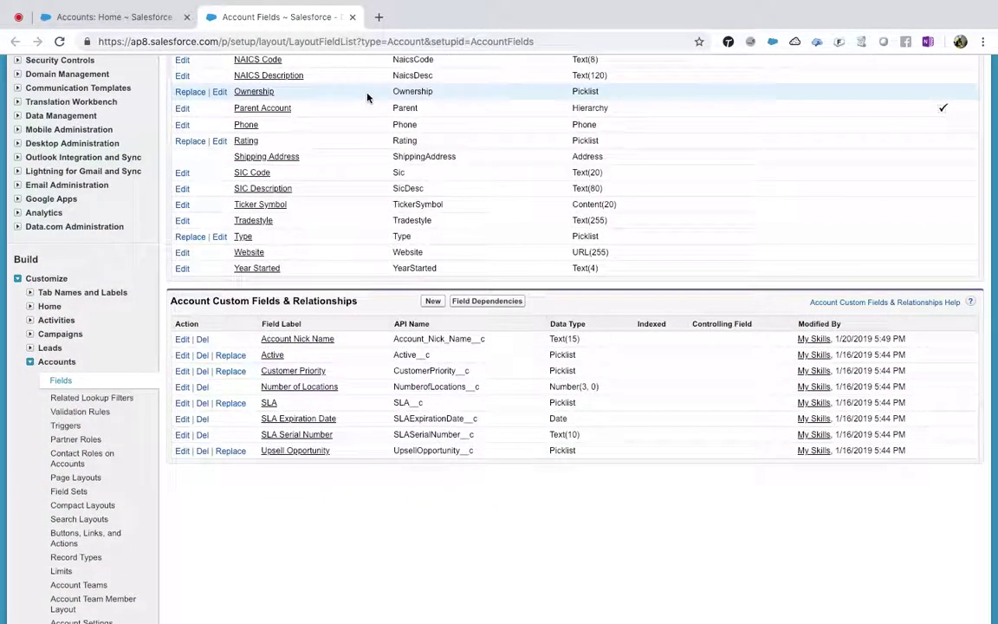
{"action": "left_click", "coordinate": [352, 17]}
{"action": "left_click", "coordinate": [131, 114]}
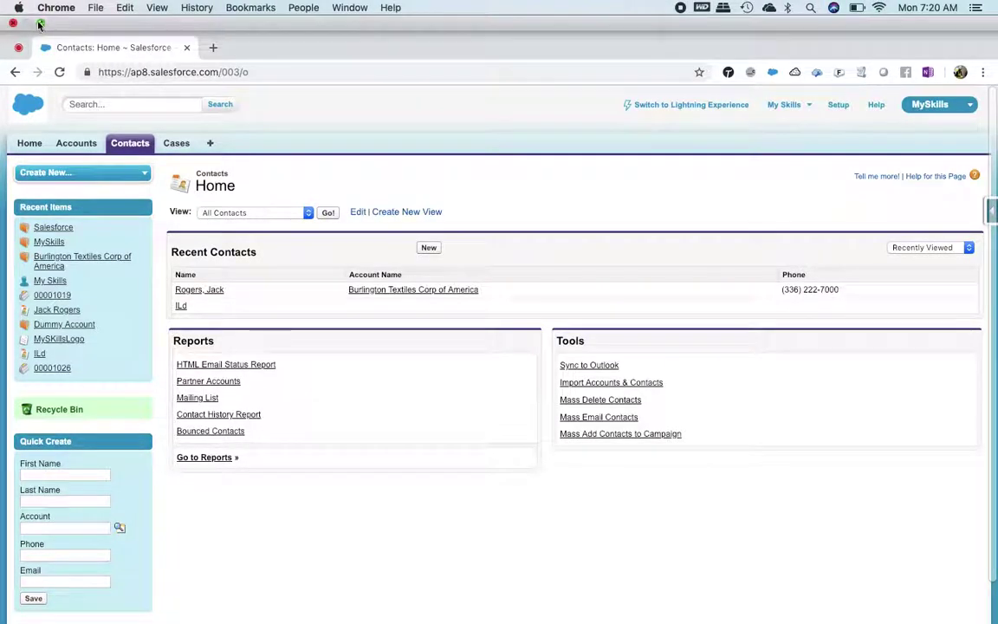
- Exit full screen and view the Contact fields list from the quick access menu
{"action": "left_click", "coordinate": [40, 24]}
{"action": "left_click", "coordinate": [992, 199]}
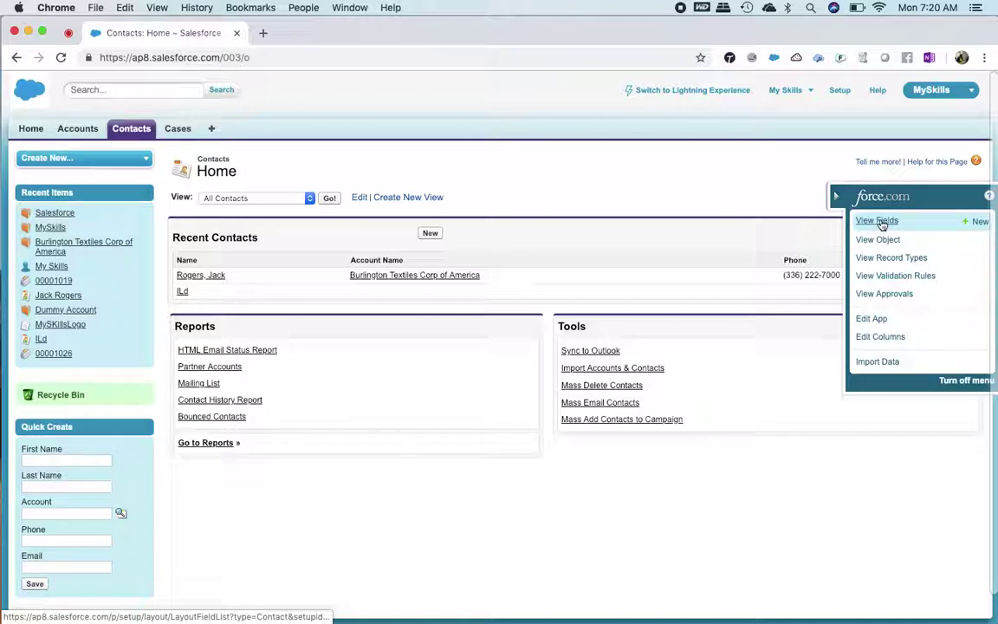
{"action": "left_click", "coordinate": [877, 221]}
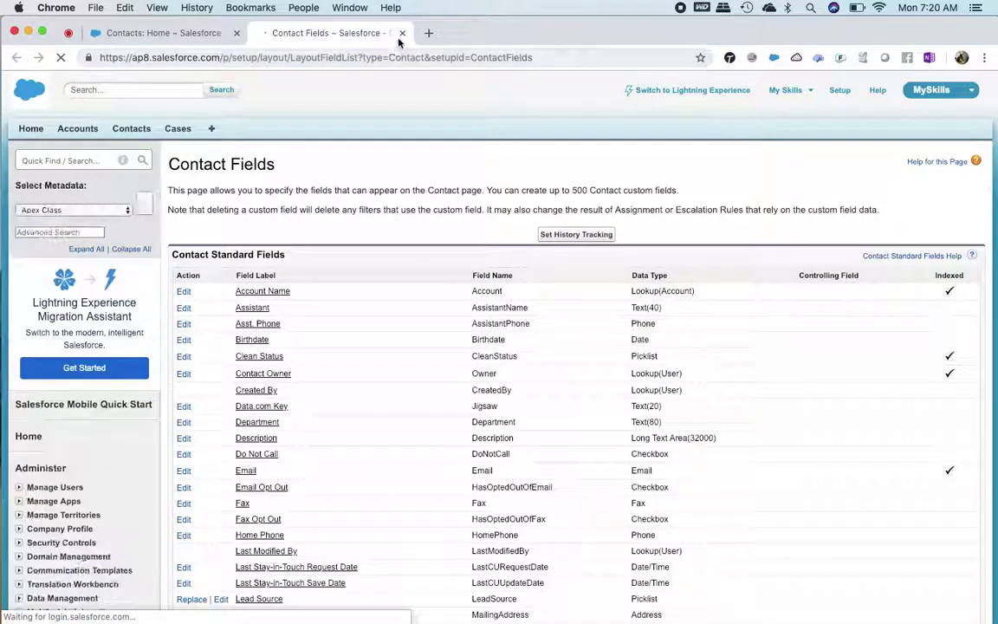
- Close the Contact fields page and return to the Accounts home page in full screen
{"action": "left_click", "coordinate": [401, 33]}
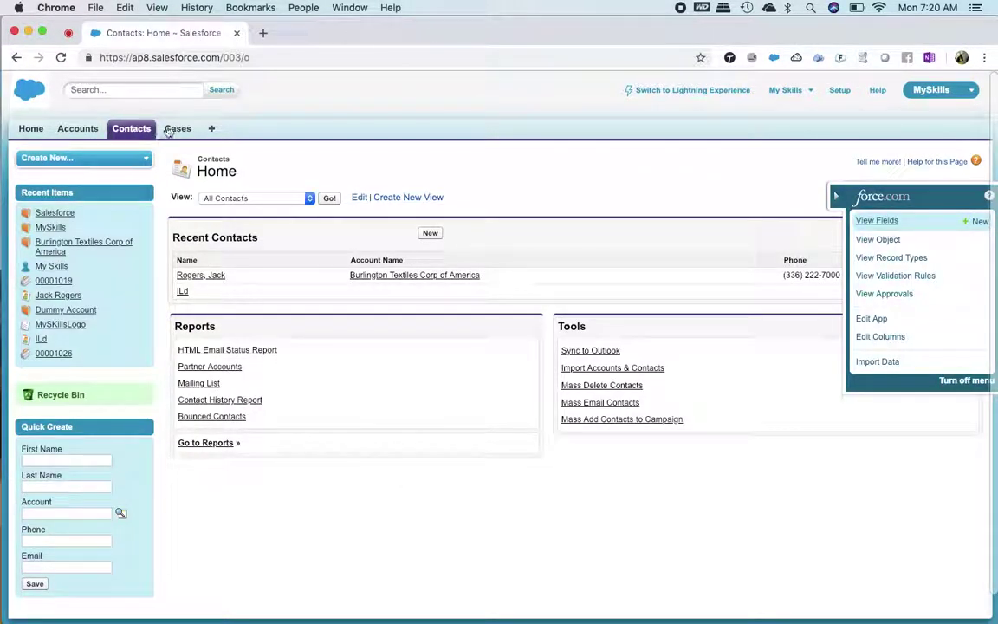
{"action": "left_click", "coordinate": [41, 32]}
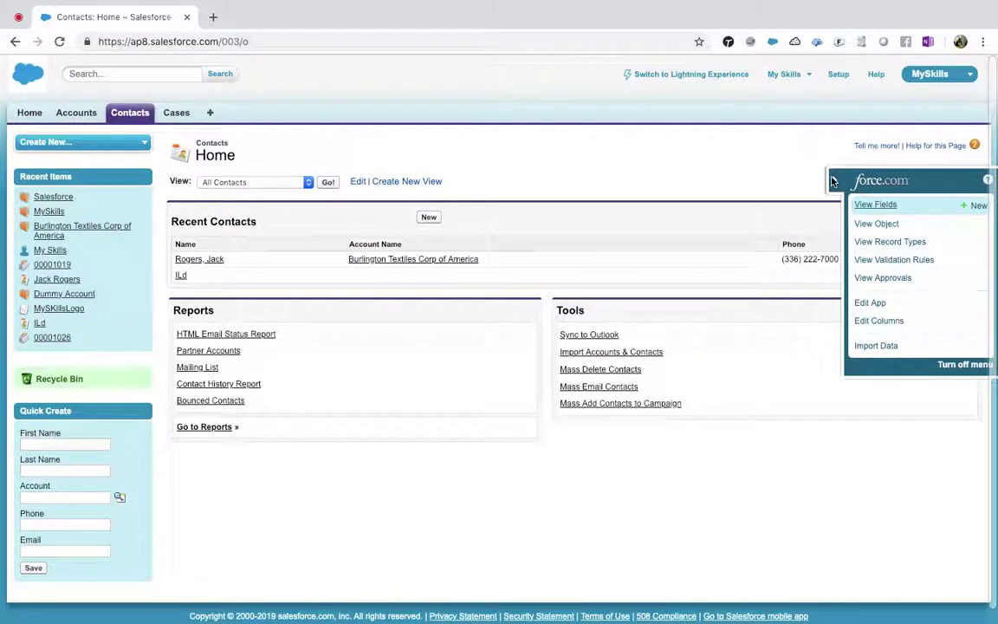
{"action": "left_click", "coordinate": [86, 116]}
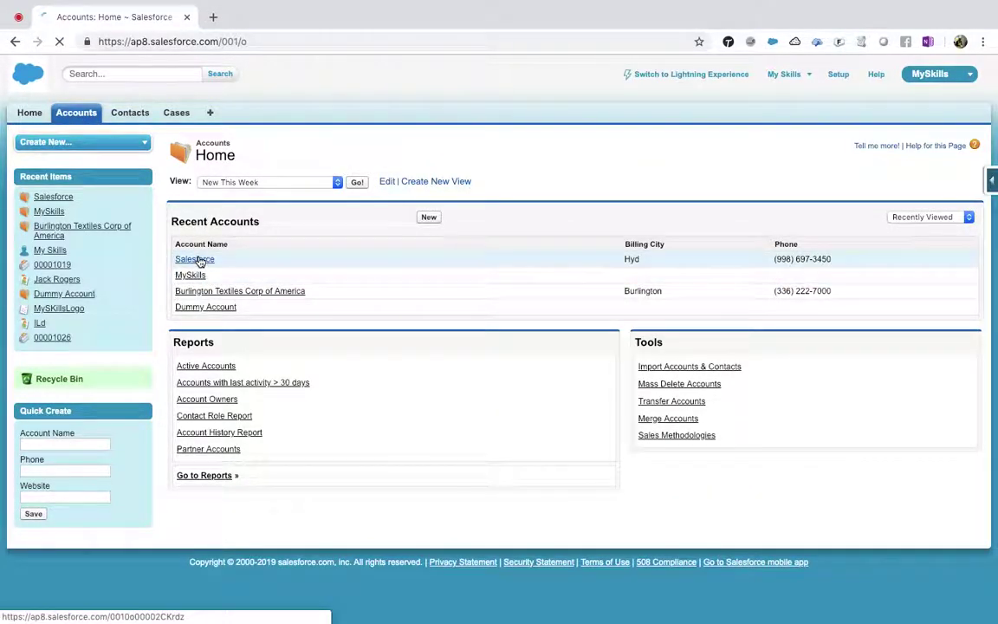
- Set the Salesforce account's Account Nick Name to SFDC inline, save, and review the record
{"action": "left_click", "coordinate": [199, 260]}
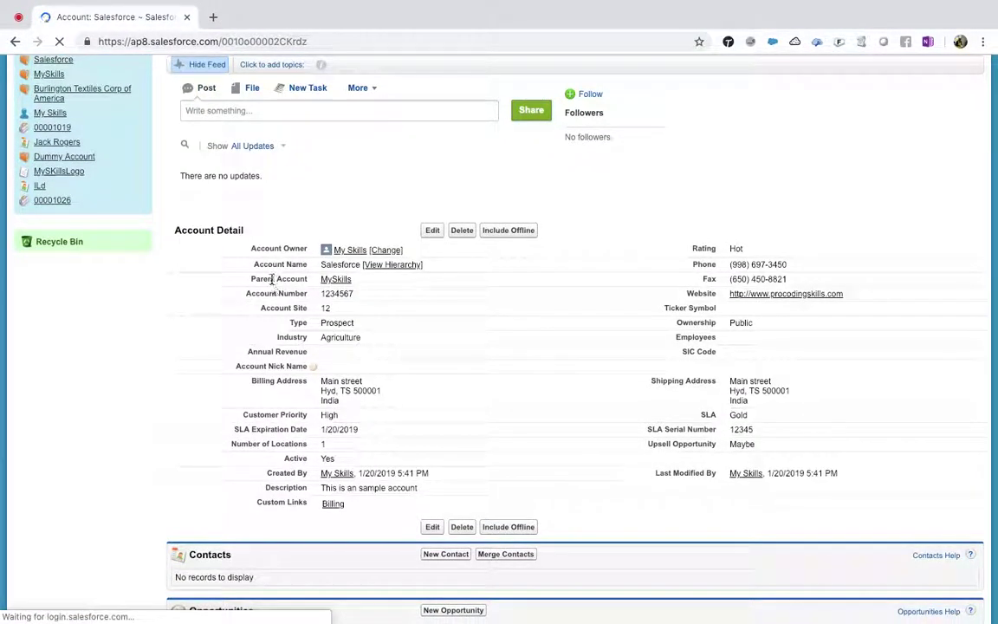
{"action": "double_click", "coordinate": [331, 371]}
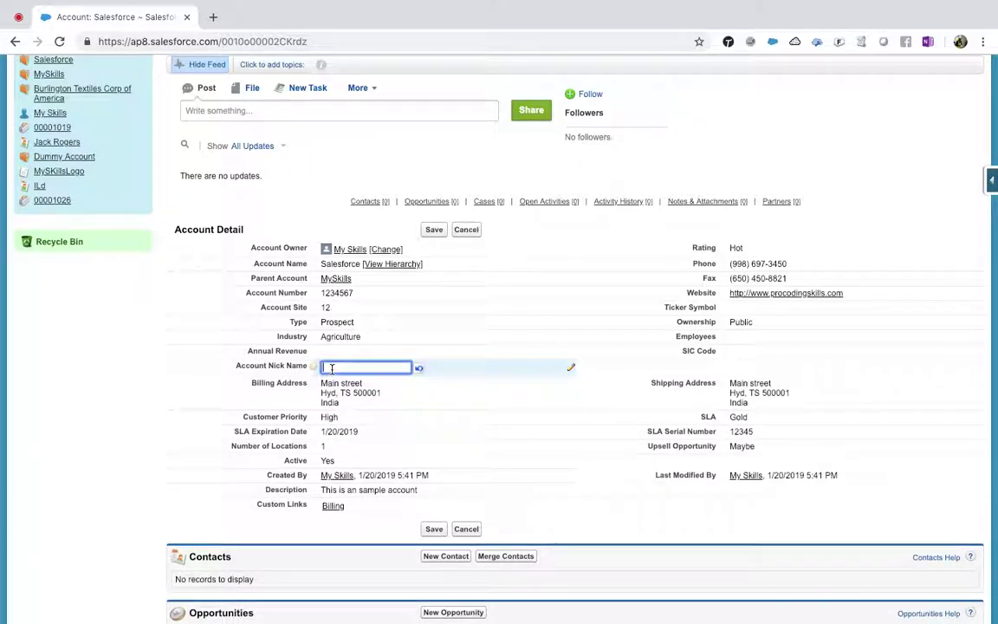
{"action": "type", "text": "SFDC"}
{"action": "left_click", "coordinate": [433, 228]}
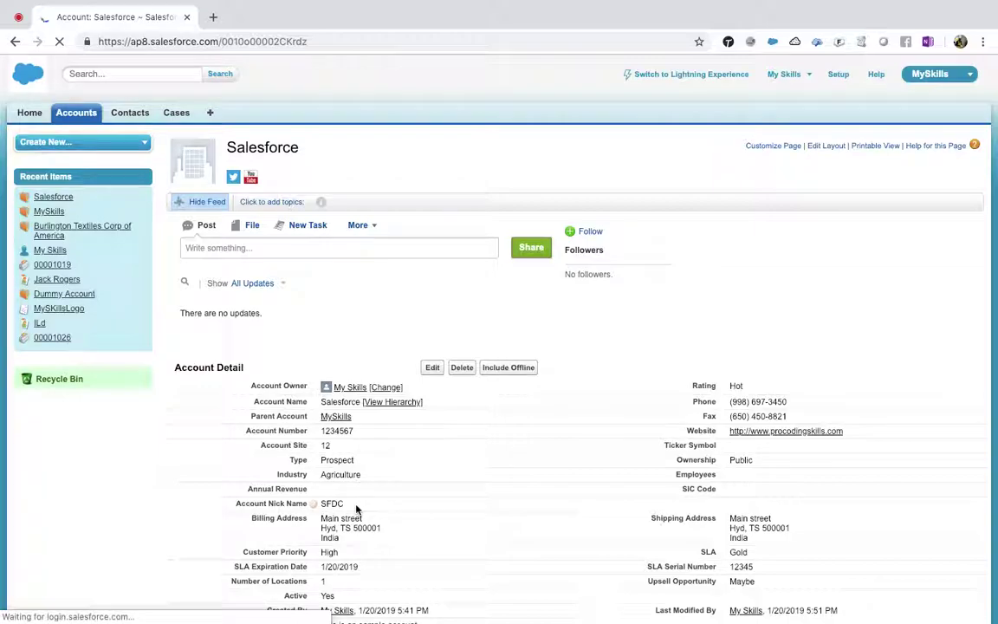
{"action": "scroll", "coordinate": [356, 507], "scroll_direction": "down", "scroll_amount": 3}
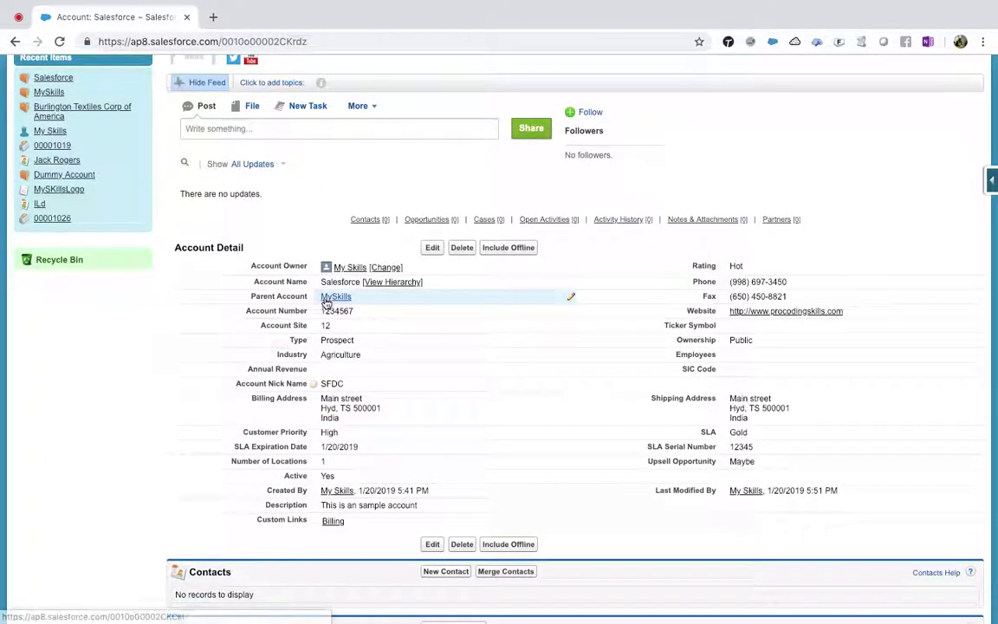
{"action": "mouse_move", "coordinate": [327, 295]}
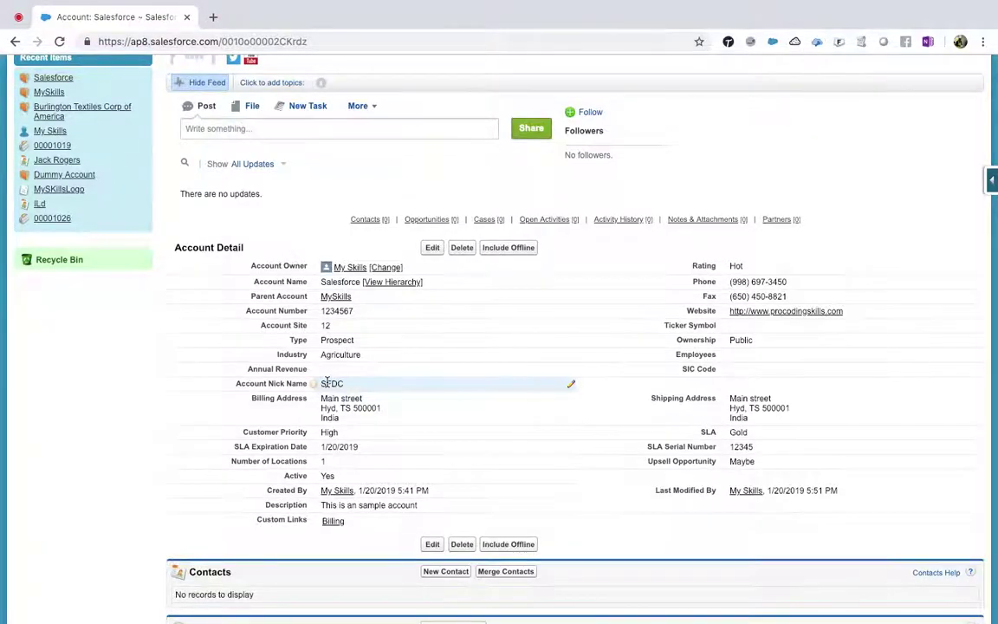
{"action": "scroll", "coordinate": [327, 383], "scroll_direction": "up", "scroll_amount": 2}
{"action": "scroll", "coordinate": [327, 383], "scroll_direction": "down", "scroll_amount": 2}
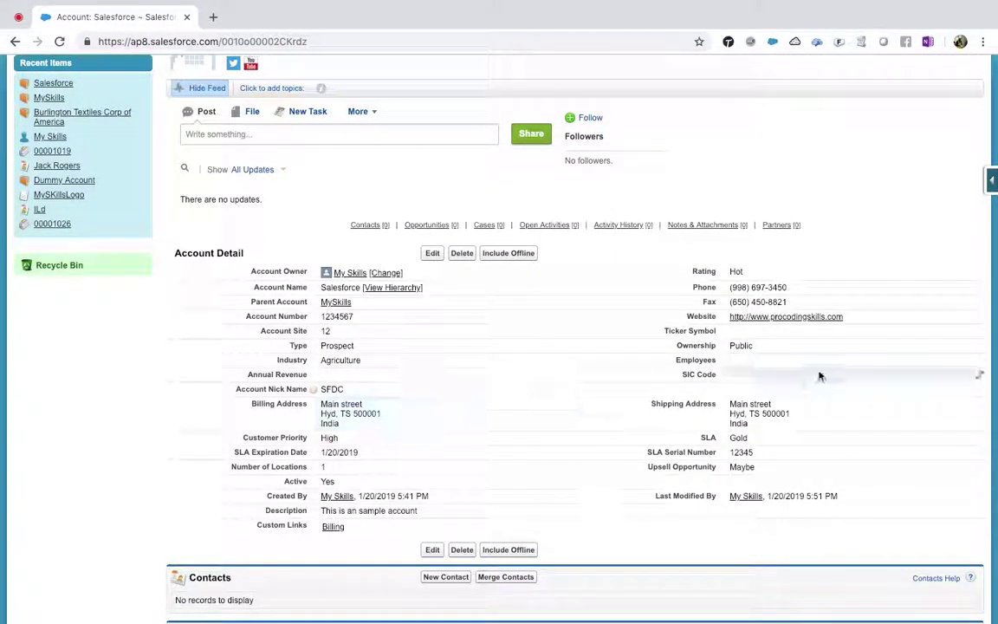
{"action": "scroll", "coordinate": [172, 348], "scroll_direction": "up", "scroll_amount": 3}
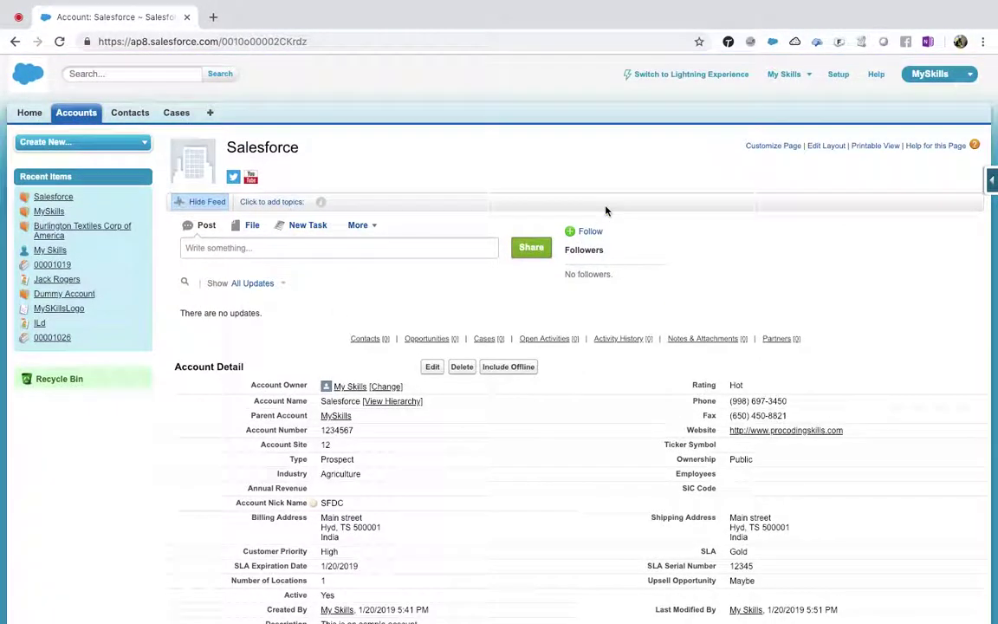
{"action": "scroll", "coordinate": [178, 356], "scroll_direction": "down", "scroll_amount": 3}
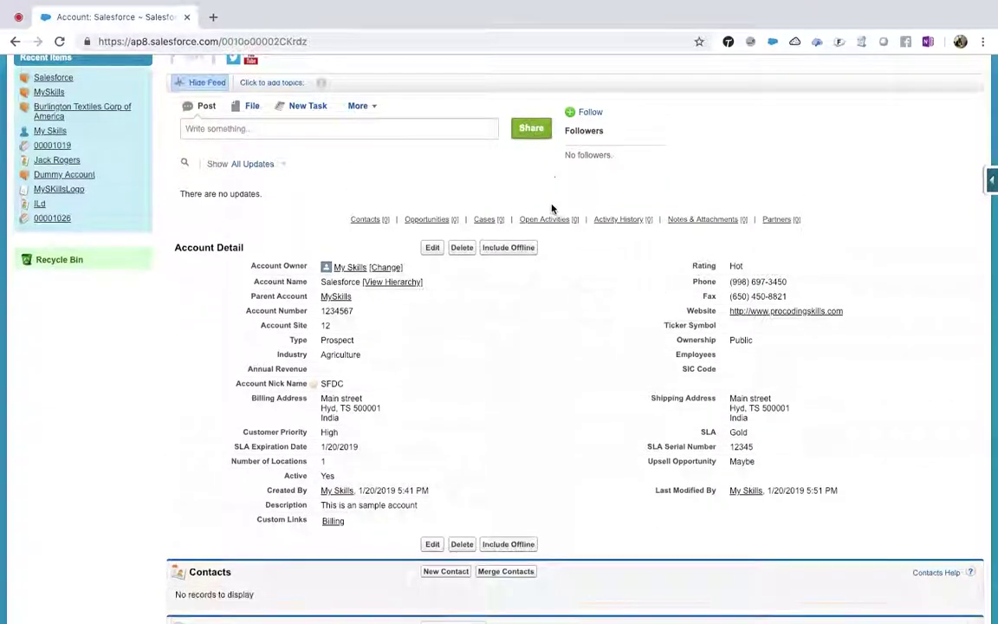
{"action": "scroll", "coordinate": [836, 152], "scroll_direction": "up", "scroll_amount": 3}
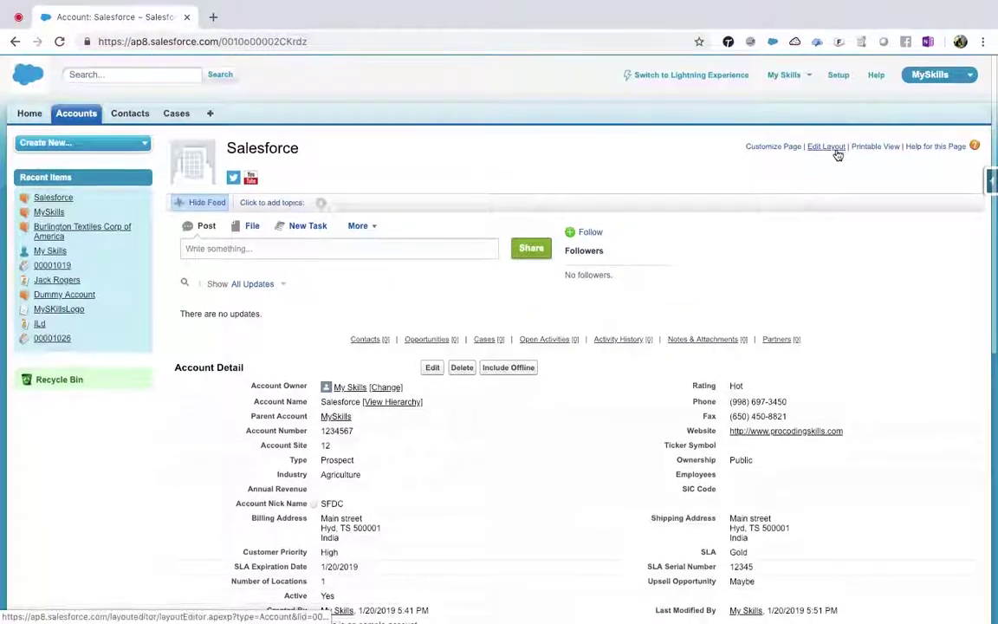
- Go to Setup > Build > Customize > Accounts > Page Layouts
{"action": "left_click", "coordinate": [837, 76]}
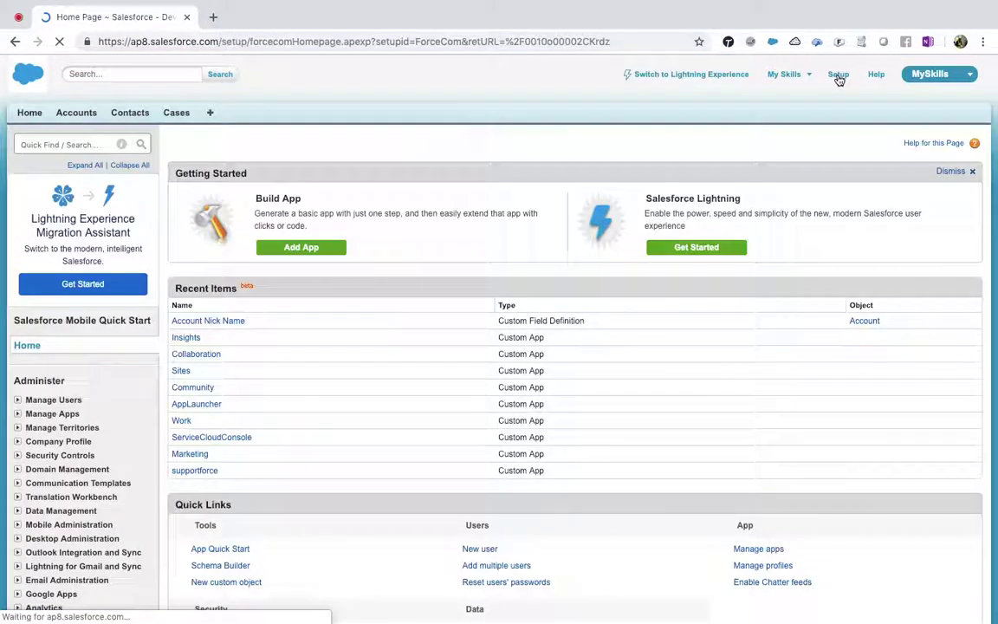
{"action": "scroll", "coordinate": [32, 271], "scroll_direction": "down", "scroll_amount": 5}
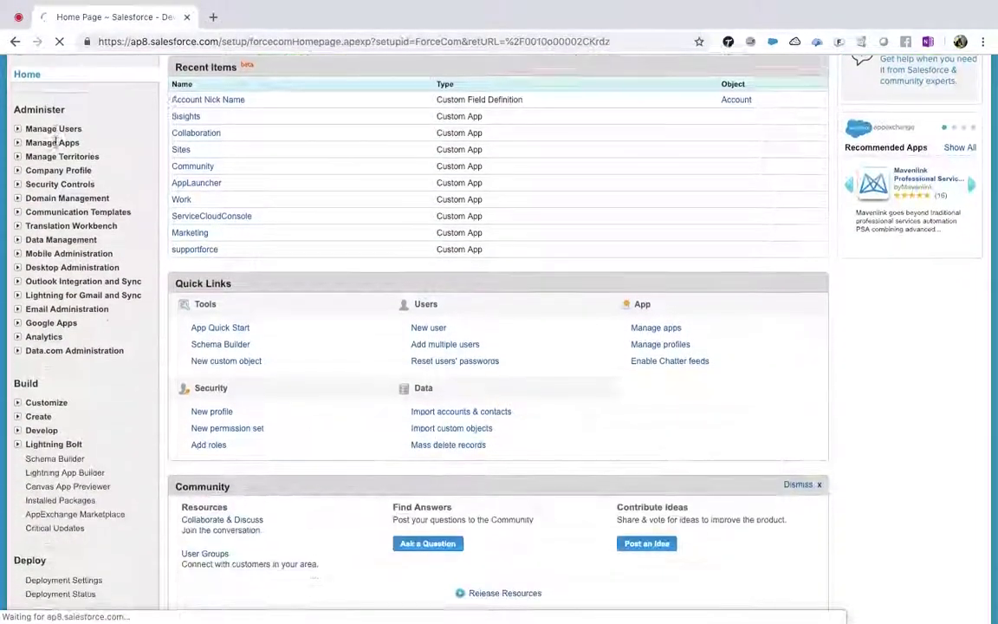
{"action": "left_click", "coordinate": [18, 298]}
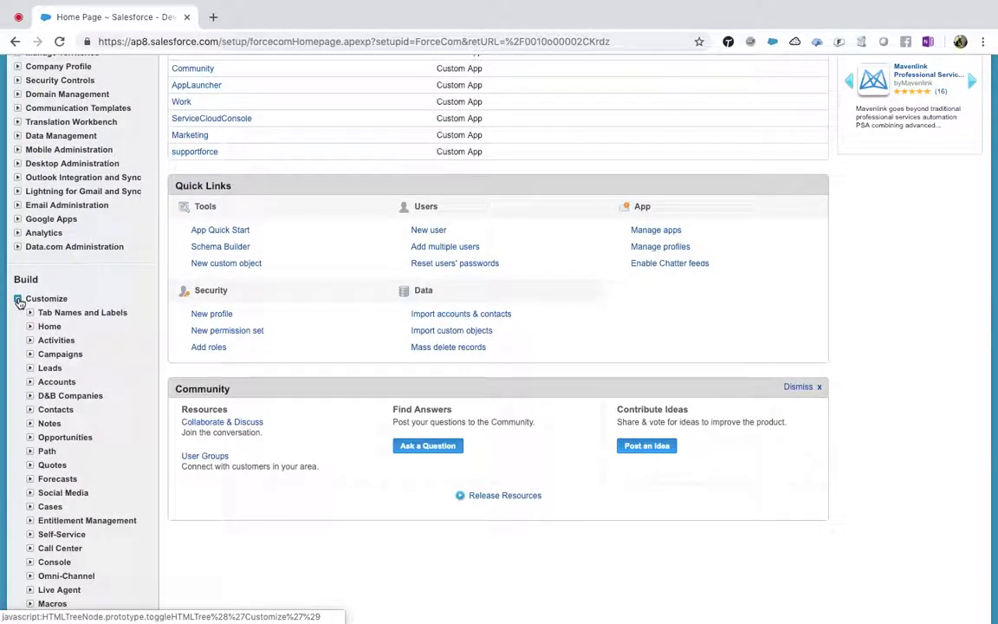
{"action": "left_click", "coordinate": [31, 382]}
{"action": "scroll", "coordinate": [31, 383], "scroll_direction": "down", "scroll_amount": 4}
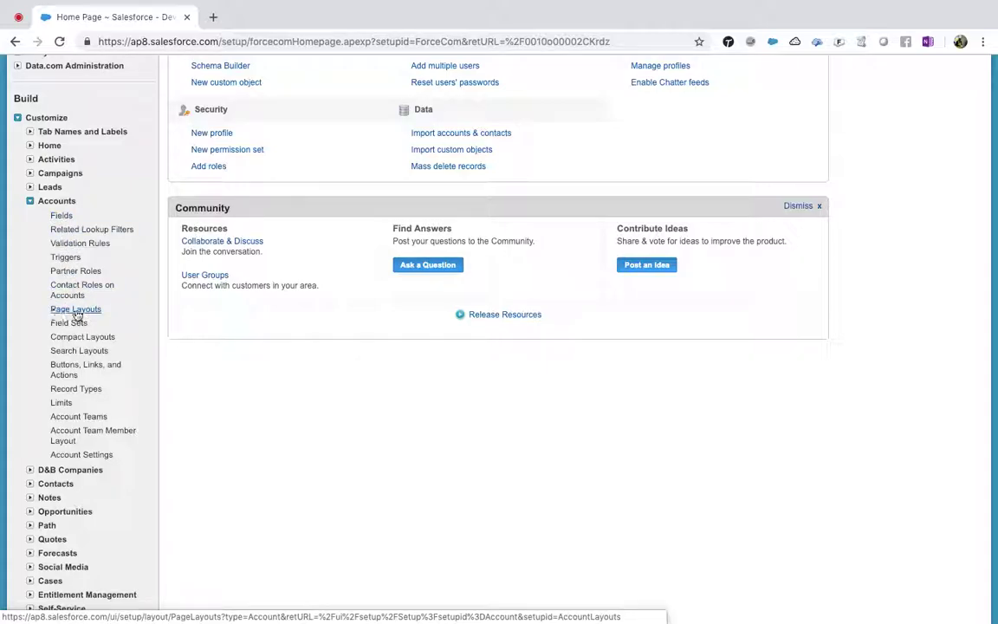
{"action": "left_click", "coordinate": [73, 310]}
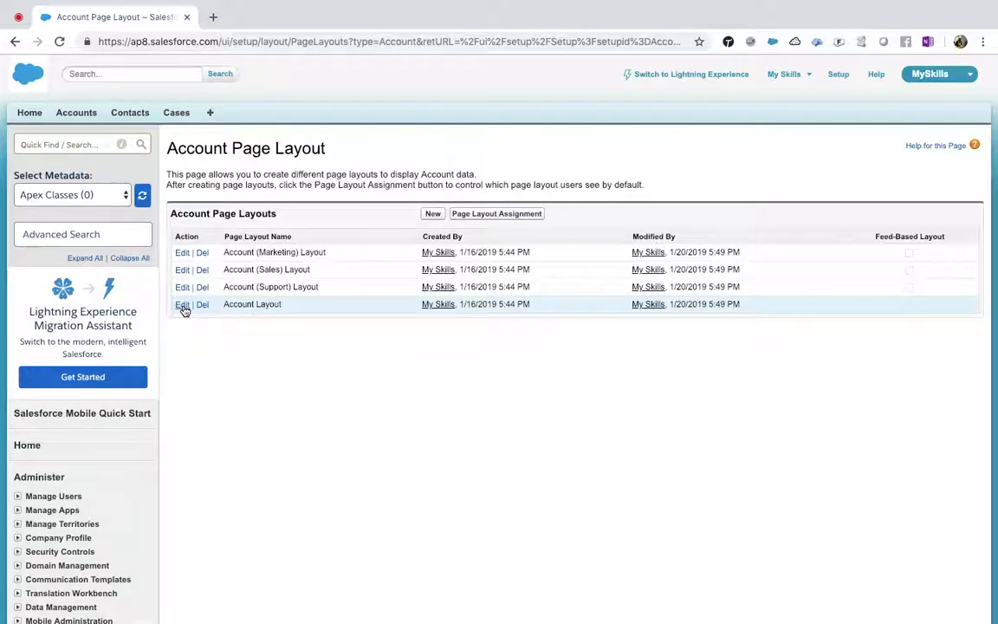
- Edit the Account Layout and close the Add Report Charts tip
{"action": "left_click", "coordinate": [183, 305]}
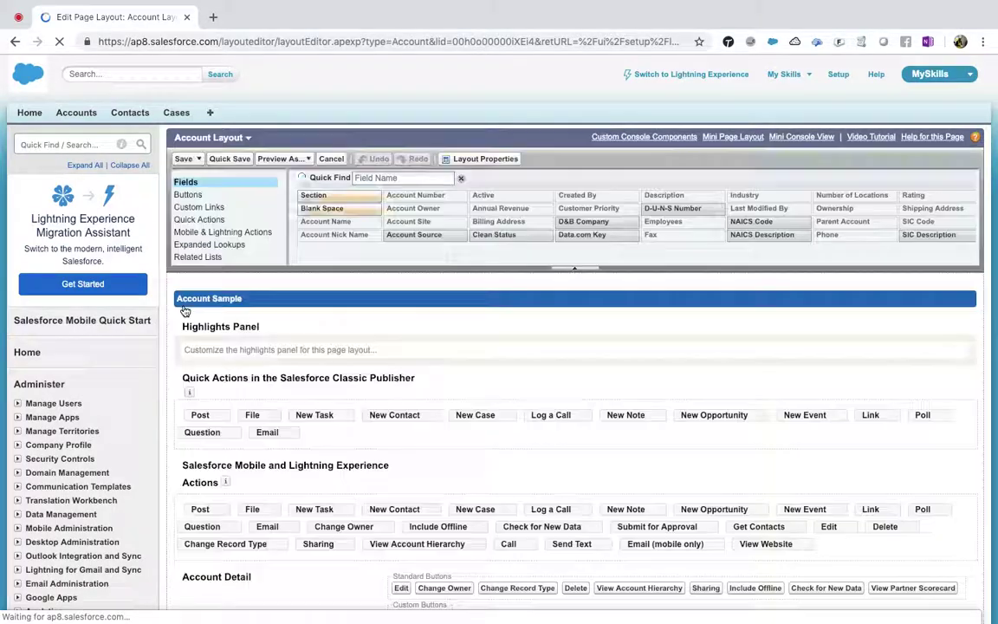
{"action": "scroll", "coordinate": [185, 310], "scroll_direction": "down", "scroll_amount": 8}
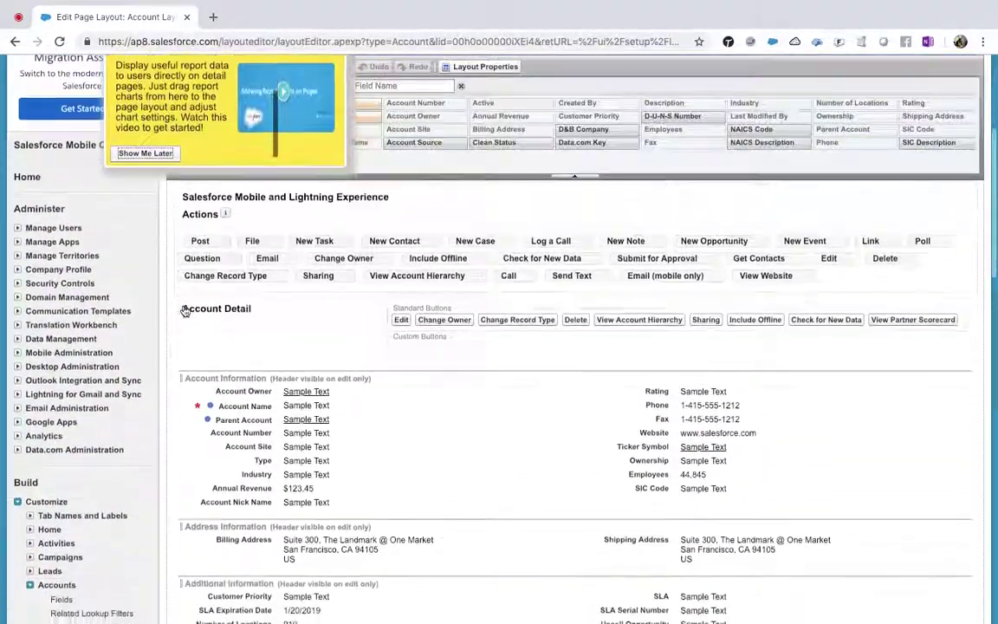
{"action": "scroll", "coordinate": [259, 225], "scroll_direction": "up", "scroll_amount": 10}
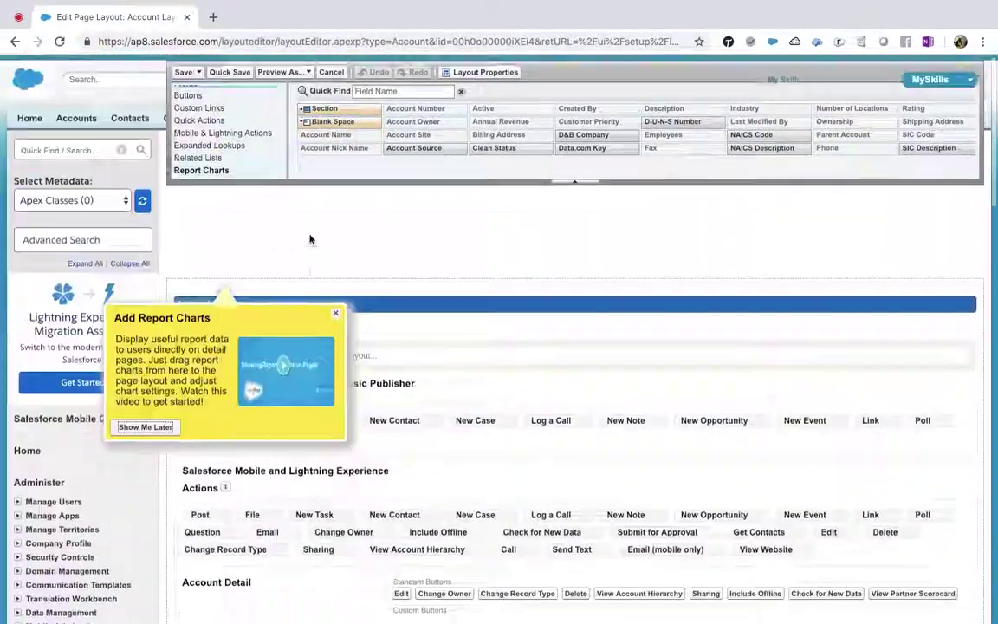
{"action": "left_click", "coordinate": [336, 309]}
{"action": "scroll", "coordinate": [336, 307], "scroll_direction": "down", "scroll_amount": 10}
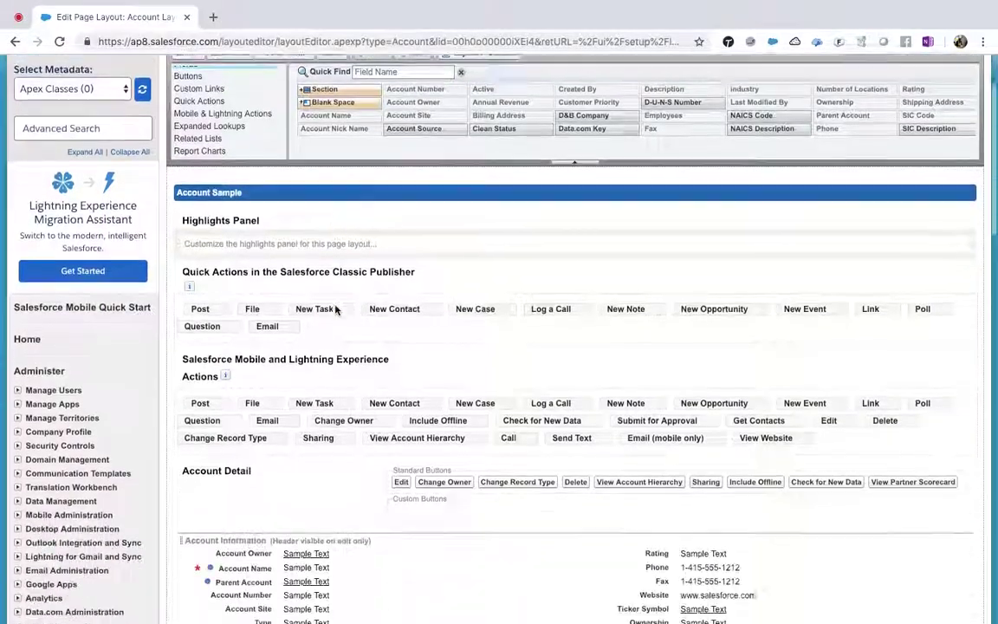
{"action": "scroll", "coordinate": [334, 308], "scroll_direction": "up", "scroll_amount": 1}
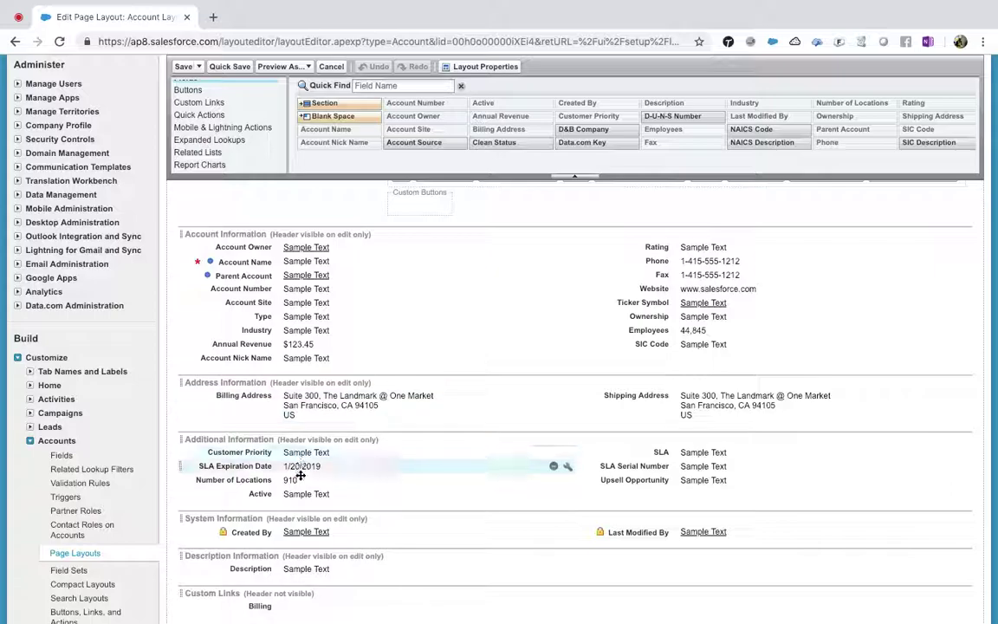
{"action": "scroll", "coordinate": [306, 551], "scroll_direction": "down", "scroll_amount": 3}
{"action": "scroll", "coordinate": [307, 553], "scroll_direction": "up", "scroll_amount": 3}
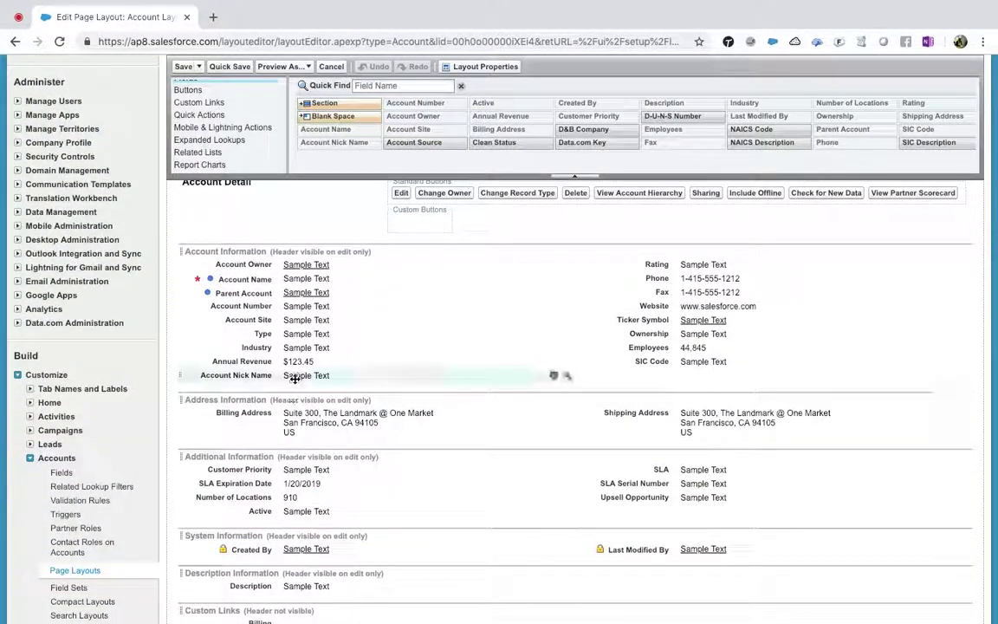
- Drag Account Nick Name up to sit just below Account Name, above Parent Account
{"action": "left_click_drag", "start_coordinate": [295, 378], "coordinate": [291, 292]}
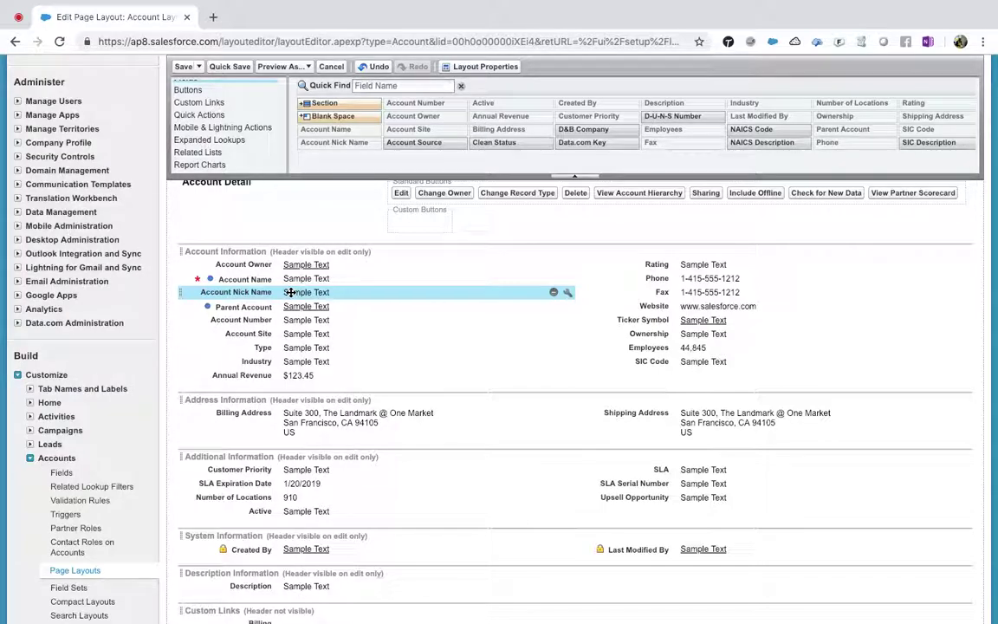
{"action": "mouse_move", "coordinate": [291, 294]}
{"action": "left_mouse_down"}
{"action": "mouse_move", "coordinate": [300, 365]}
{"action": "mouse_move", "coordinate": [297, 292]}
{"action": "left_mouse_up"}
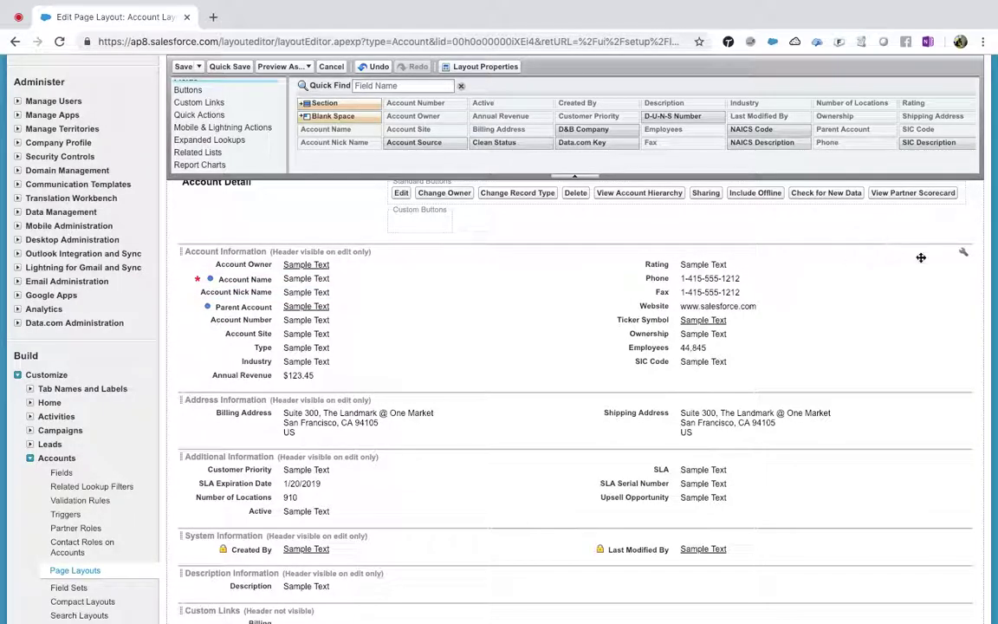
- Enable detail-page headers for Account Information, Address Information and Additional Information sections
{"action": "left_click", "coordinate": [965, 256]}
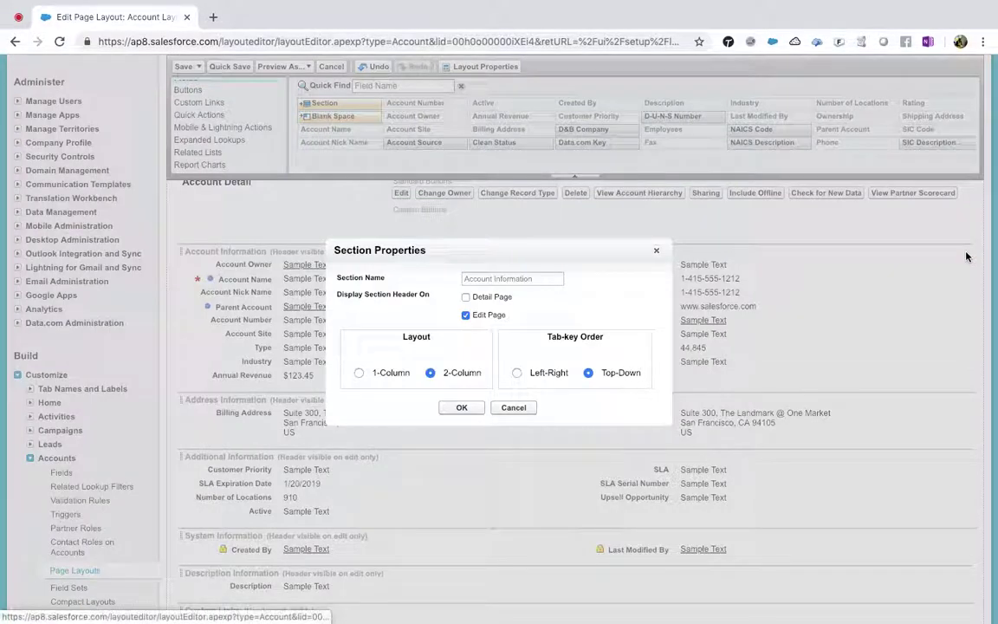
{"action": "left_click", "coordinate": [466, 297]}
{"action": "left_click", "coordinate": [461, 432]}
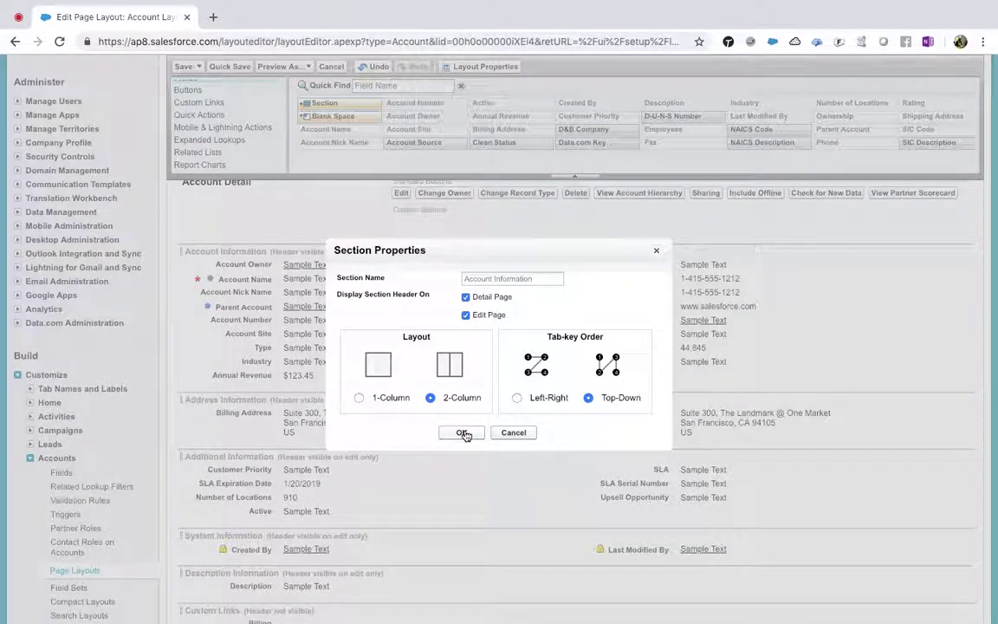
{"action": "scroll", "coordinate": [466, 430], "scroll_direction": "down", "scroll_amount": 3}
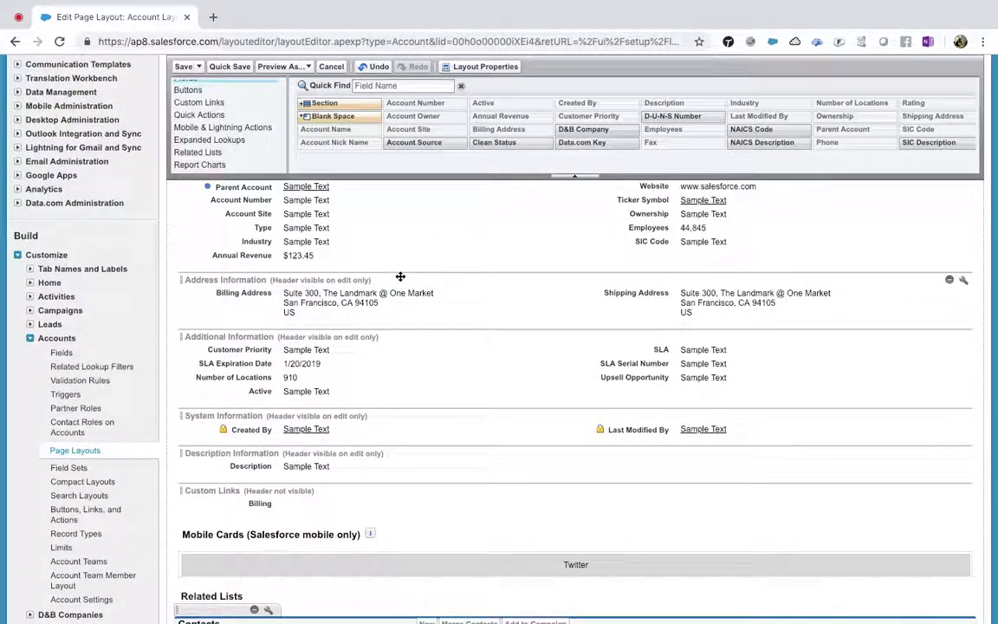
{"action": "left_click", "coordinate": [964, 280]}
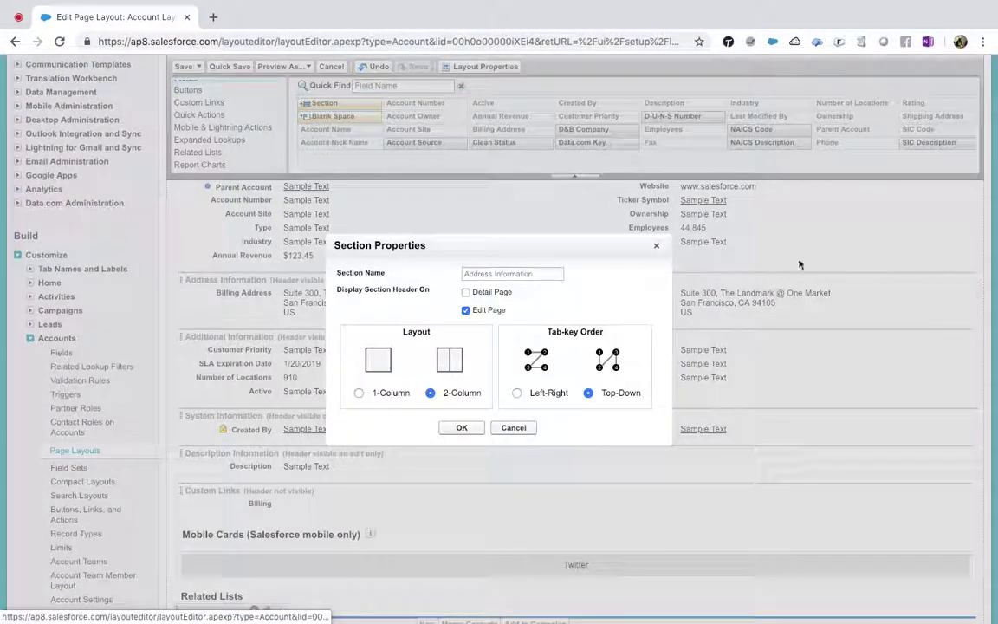
{"action": "left_click", "coordinate": [466, 293]}
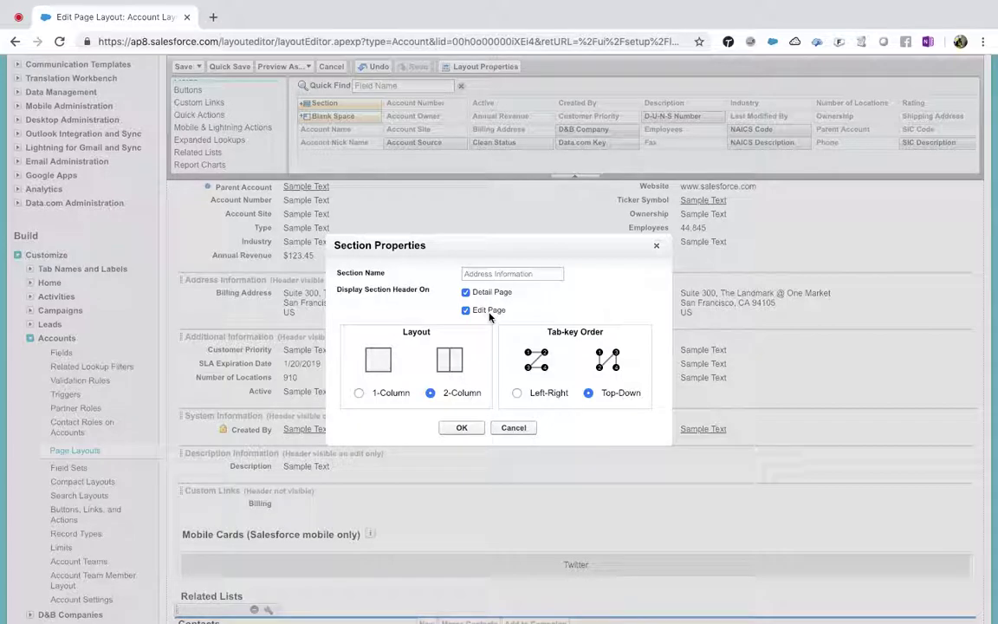
{"action": "left_click", "coordinate": [461, 428]}
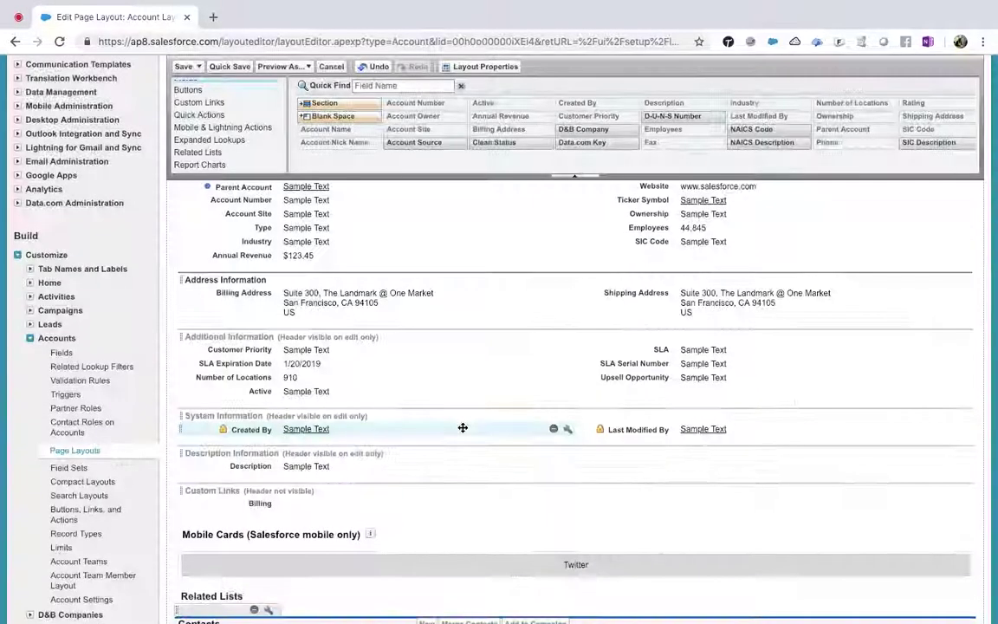
{"action": "left_click", "coordinate": [969, 338]}
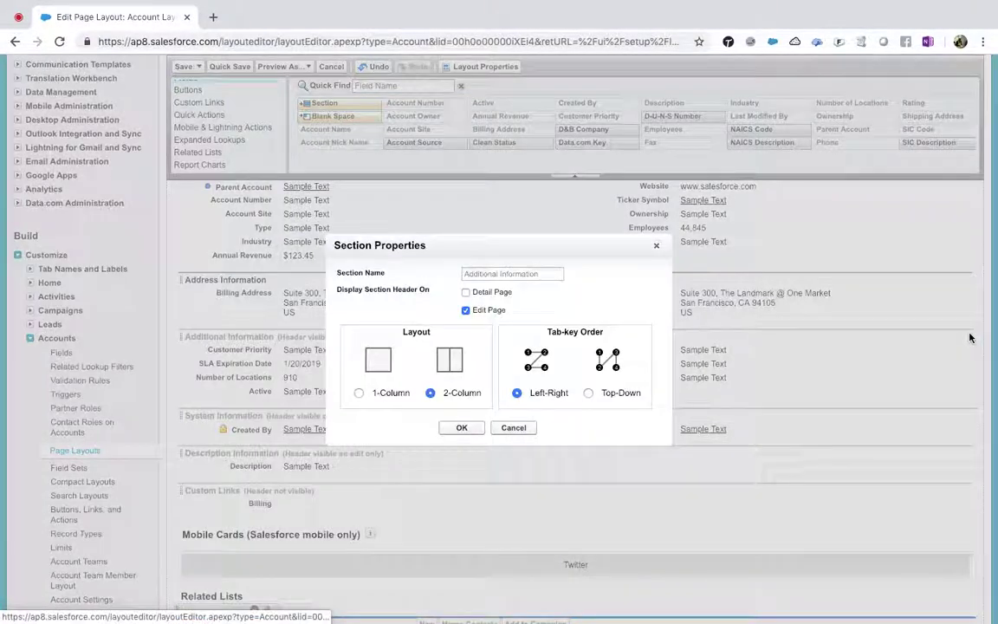
{"action": "left_click", "coordinate": [482, 294]}
{"action": "left_click", "coordinate": [468, 429]}
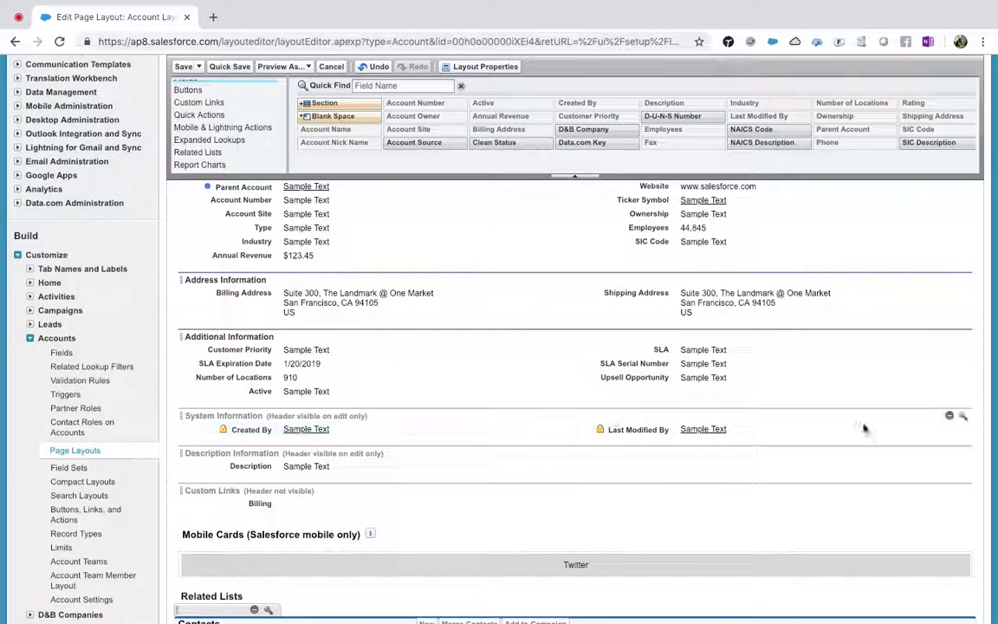
- Enable detail-page headers for System Information, Custom Links and Description Information sections
{"action": "left_click", "coordinate": [963, 417]}
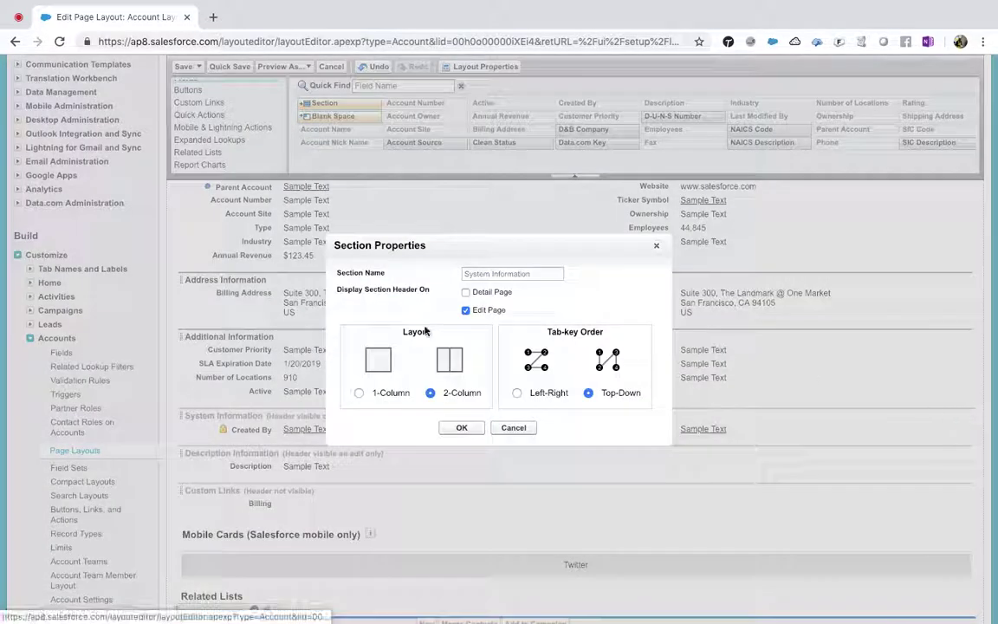
{"action": "left_click", "coordinate": [466, 293]}
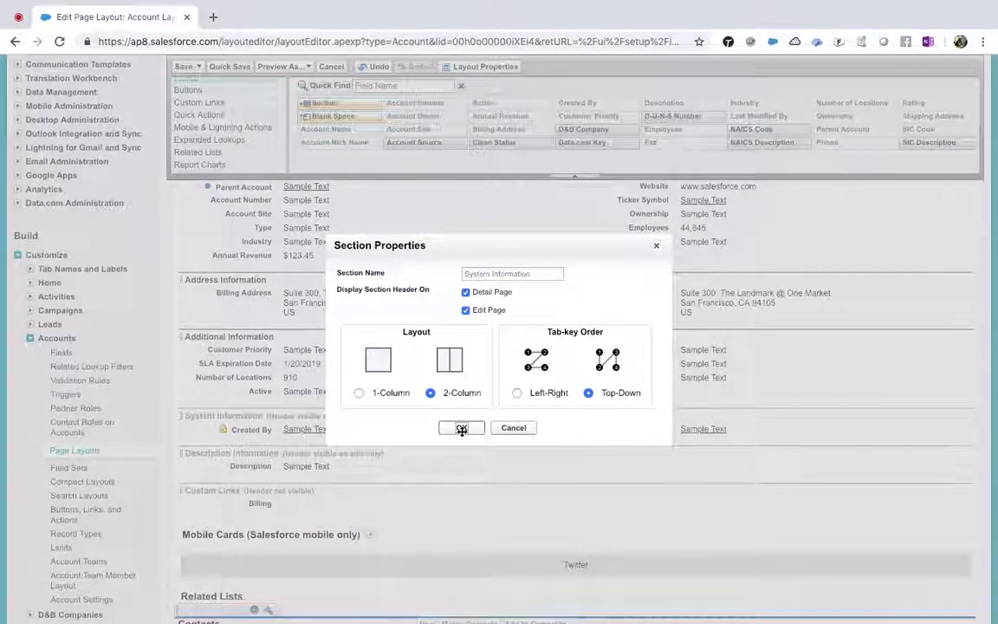
{"action": "left_click", "coordinate": [462, 428]}
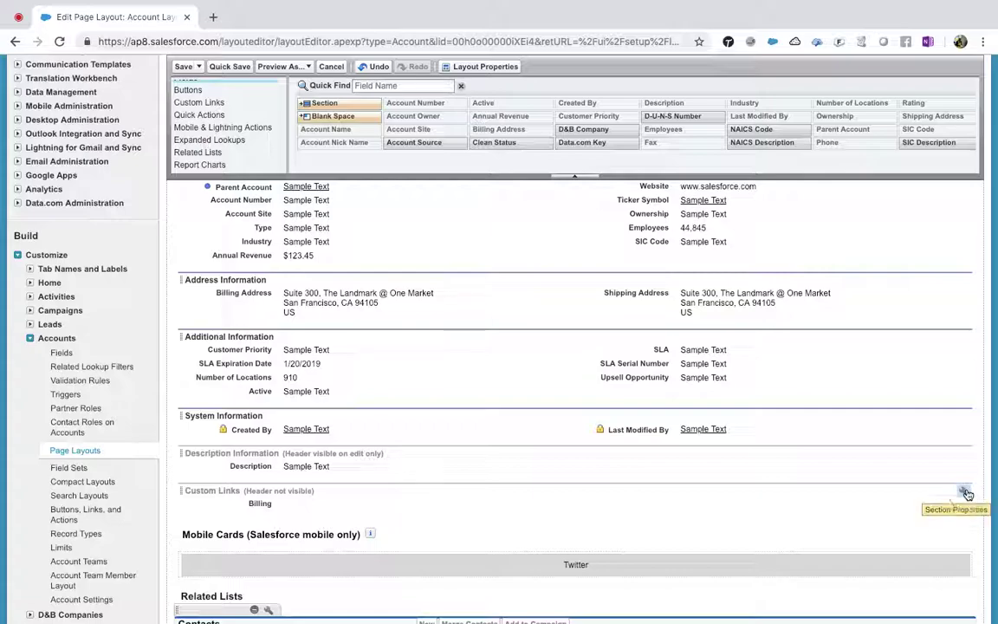
{"action": "left_click", "coordinate": [963, 491]}
{"action": "left_click", "coordinate": [466, 294]}
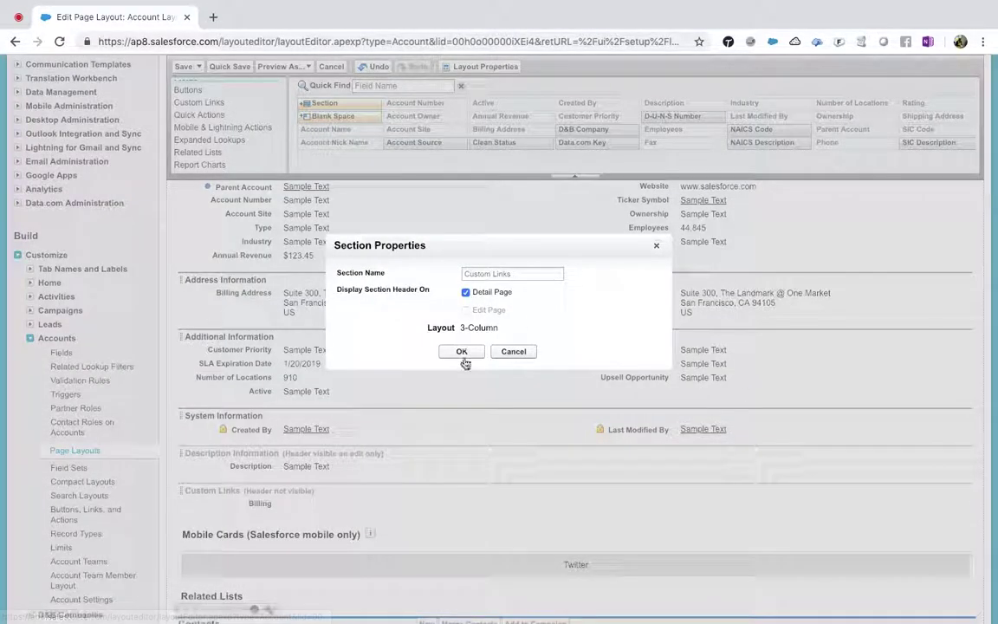
{"action": "left_click", "coordinate": [465, 352]}
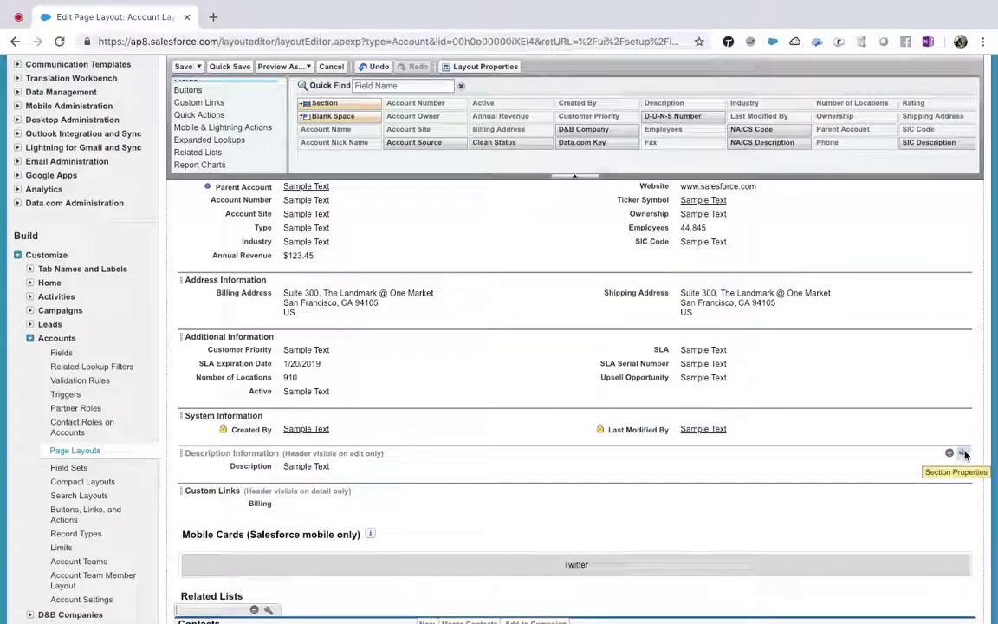
{"action": "left_click", "coordinate": [963, 453]}
{"action": "left_click", "coordinate": [466, 330]}
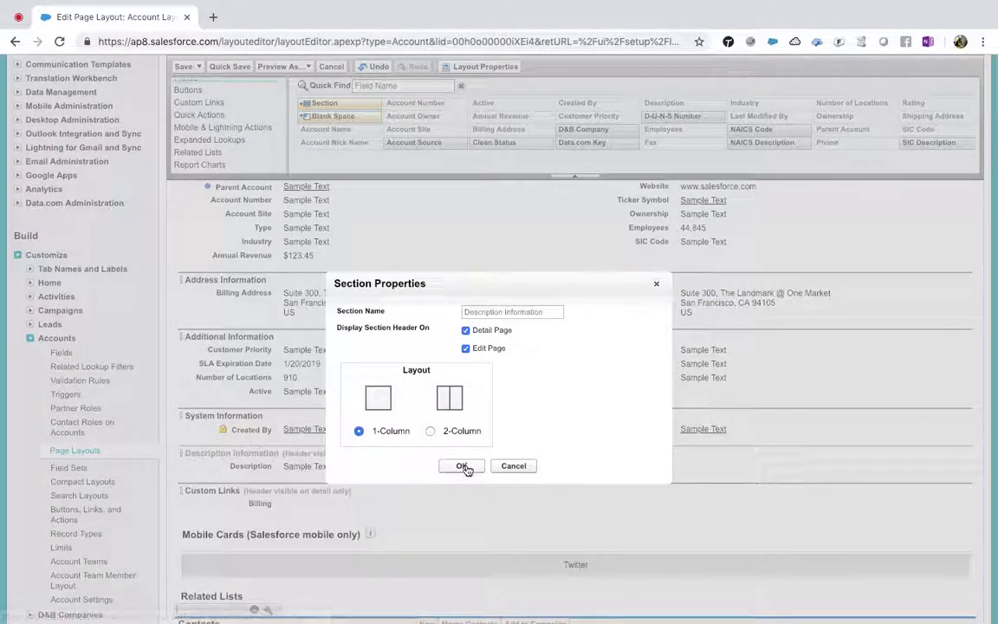
{"action": "left_click", "coordinate": [462, 465]}
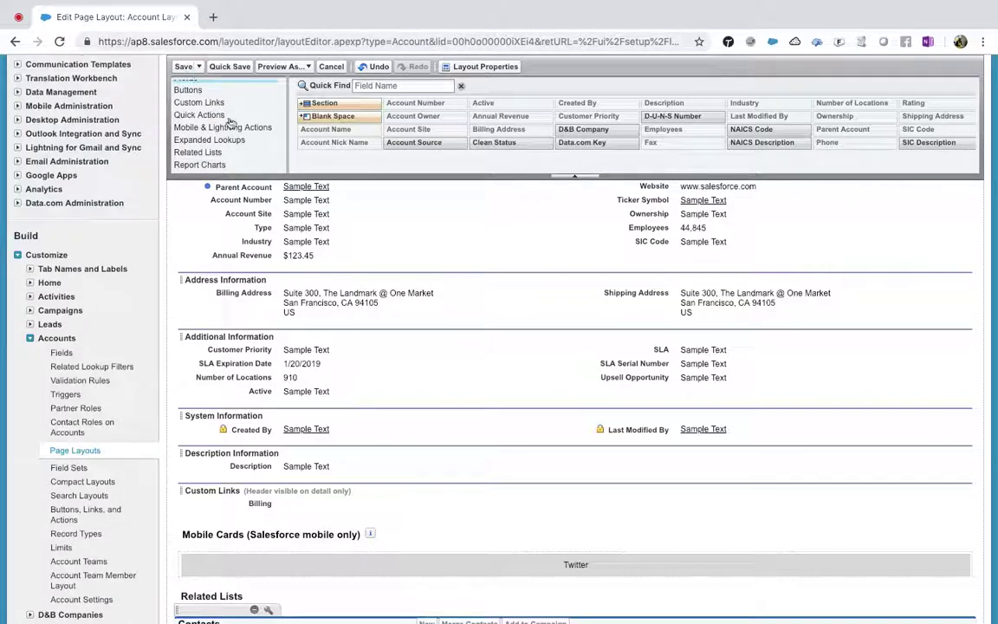
{"action": "scroll", "coordinate": [479, 433], "scroll_direction": "up", "scroll_amount": 5}
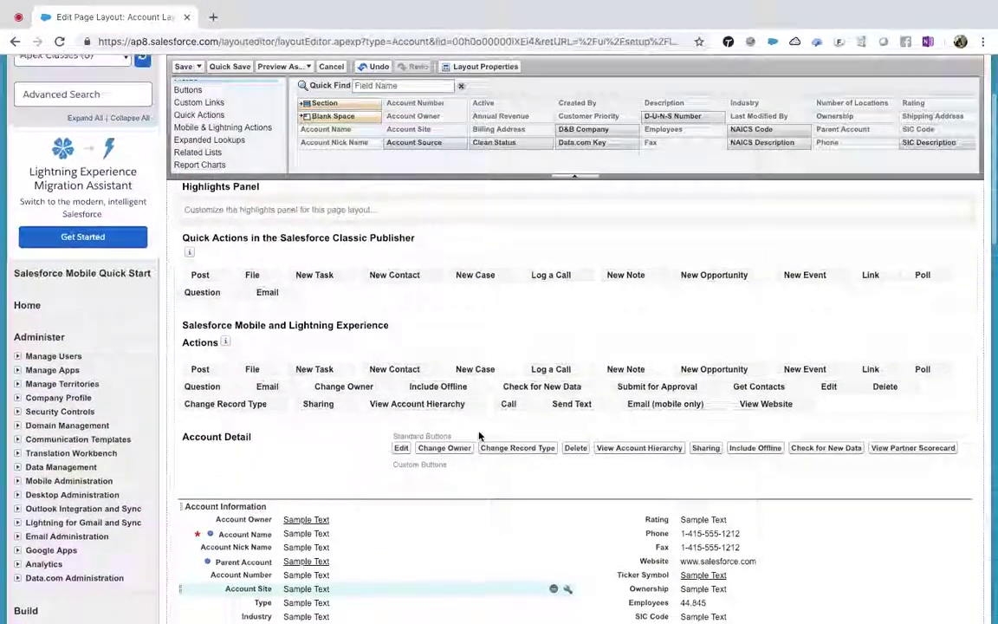
- Save the Account Layout and open the Salesforce account record
{"action": "left_click", "coordinate": [184, 68]}
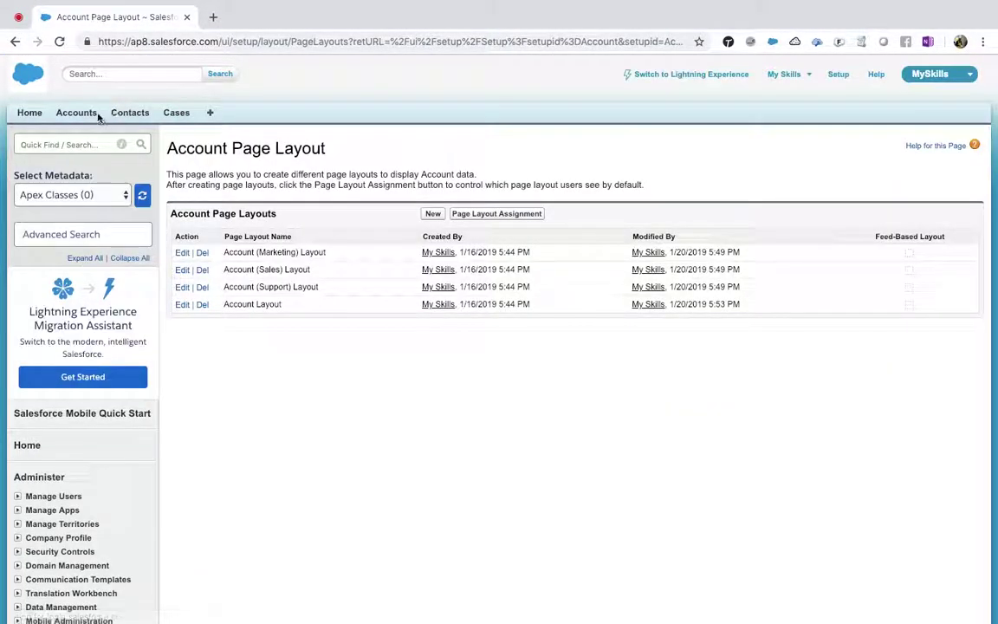
{"action": "left_click", "coordinate": [90, 116]}
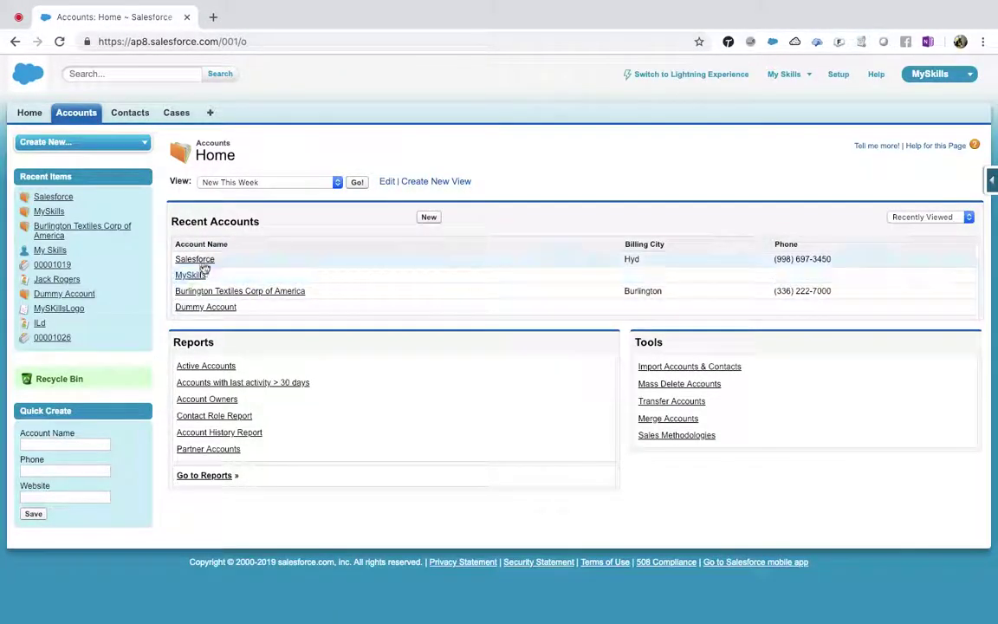
{"action": "left_click", "coordinate": [197, 259]}
- Review the Salesforce account's detail page, then return to the Google Meet tab
{"action": "scroll", "coordinate": [202, 263], "scroll_direction": "down", "scroll_amount": 5}
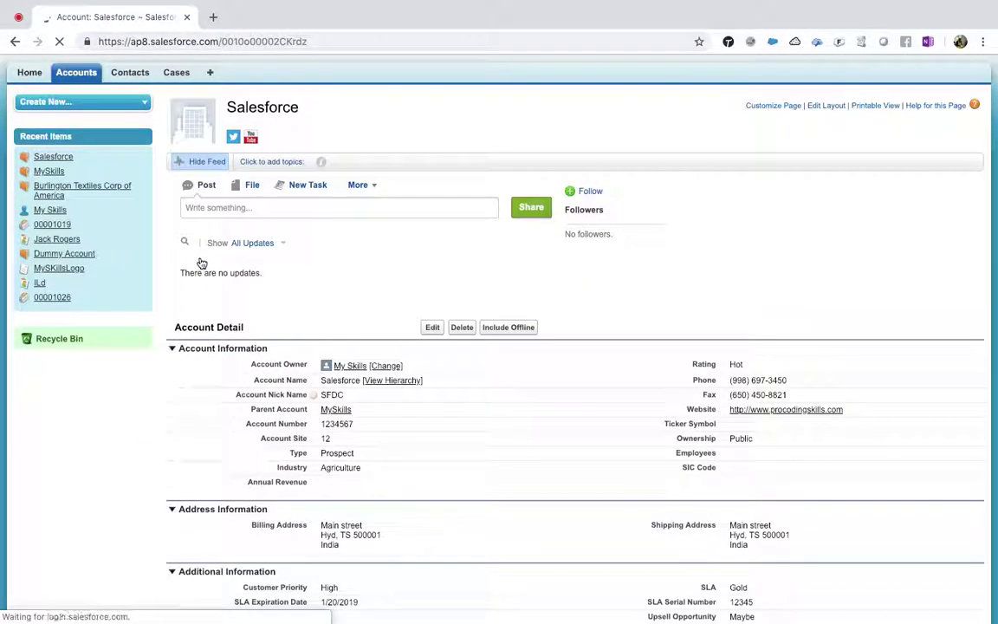
{"action": "scroll", "coordinate": [201, 263], "scroll_direction": "down", "scroll_amount": 3}
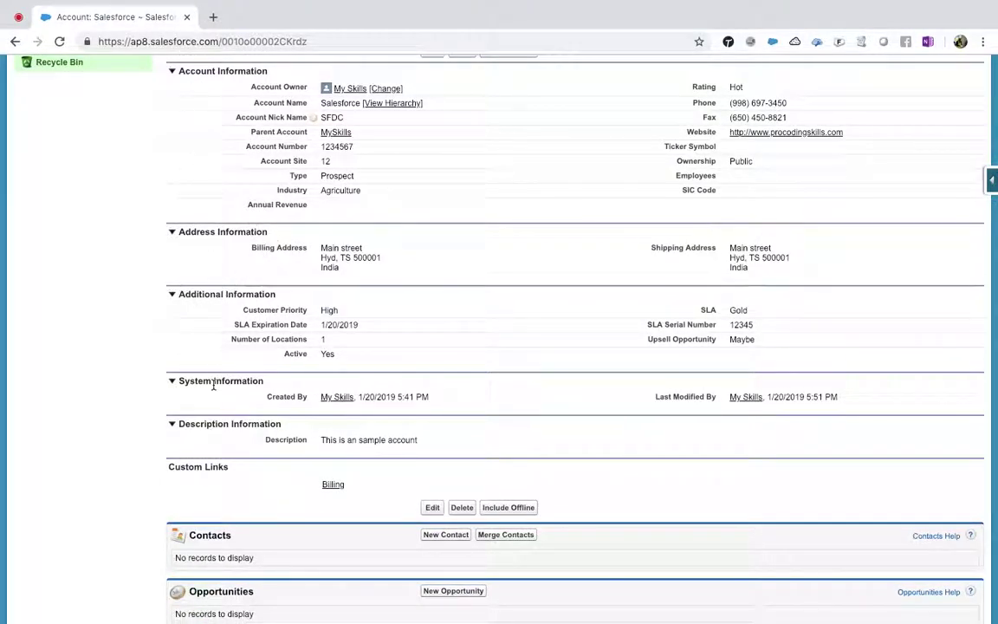
{"action": "scroll", "coordinate": [213, 384], "scroll_direction": "up", "scroll_amount": 1}
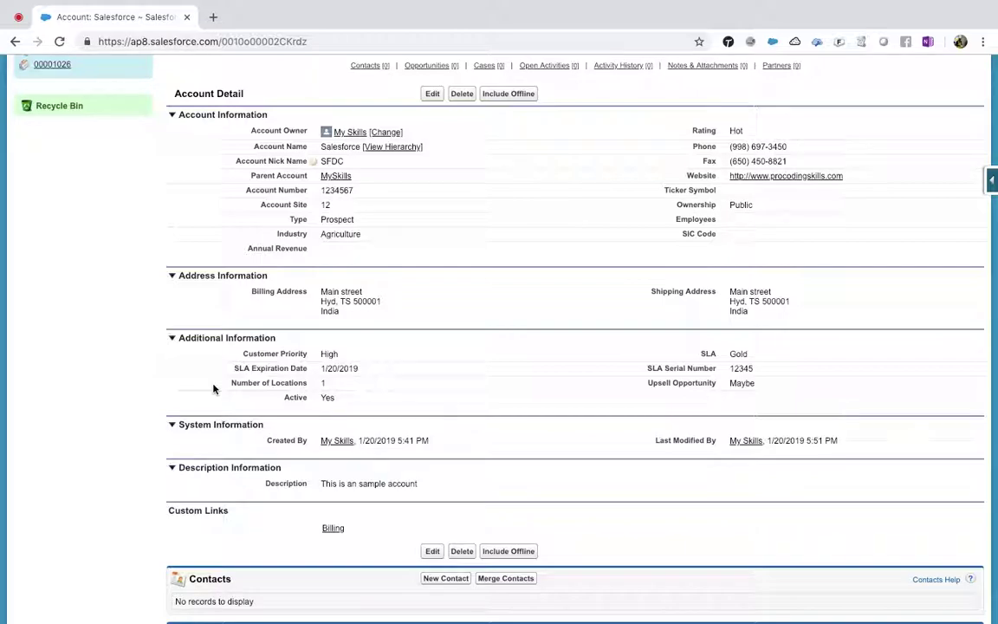
{"action": "left_click", "coordinate": [18, 16]}
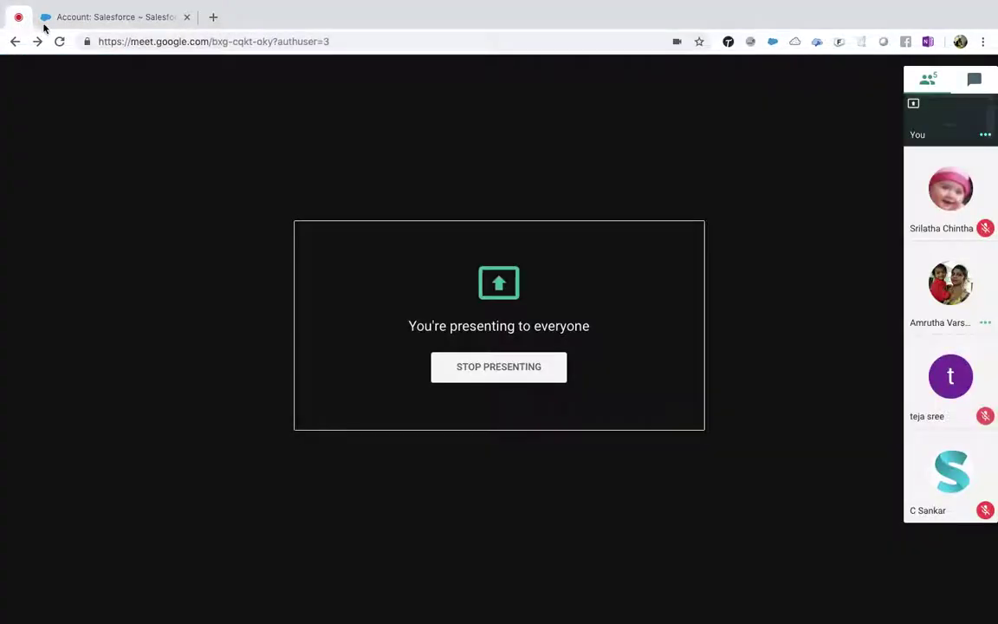